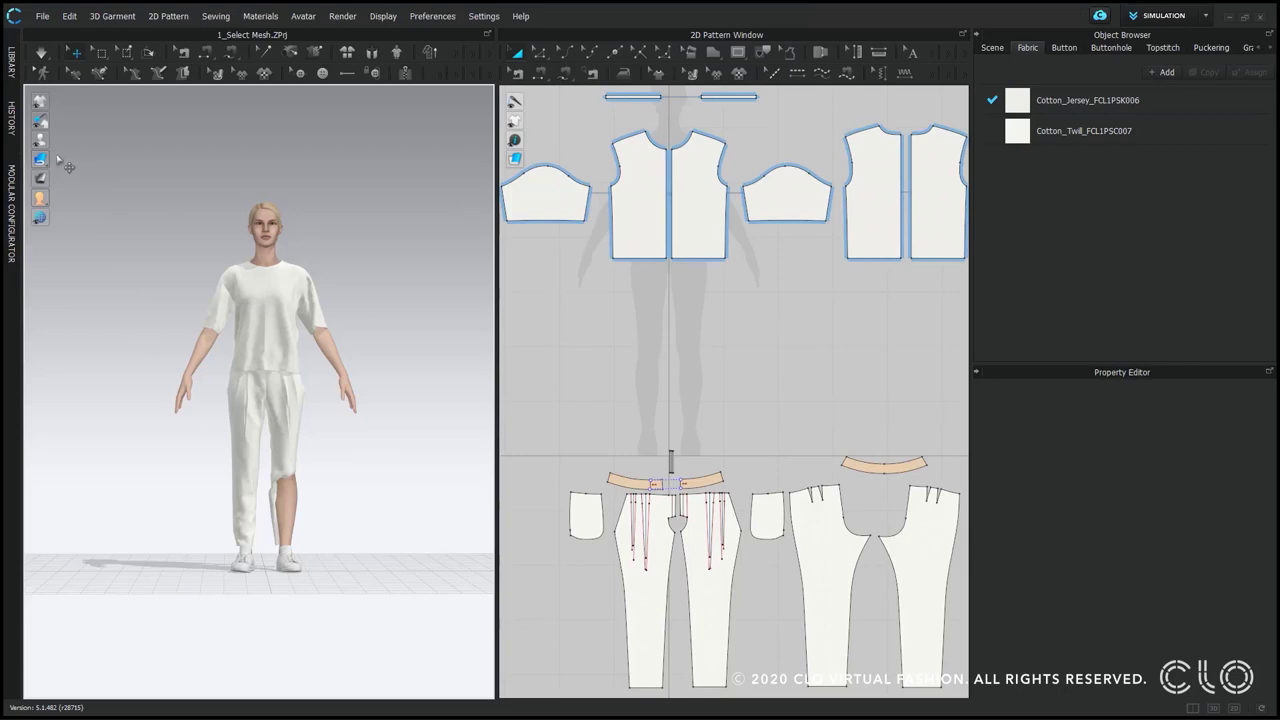
Show the garment surfaces as mesh and examine the triangles on the shirt front
mouse_move(42, 159)
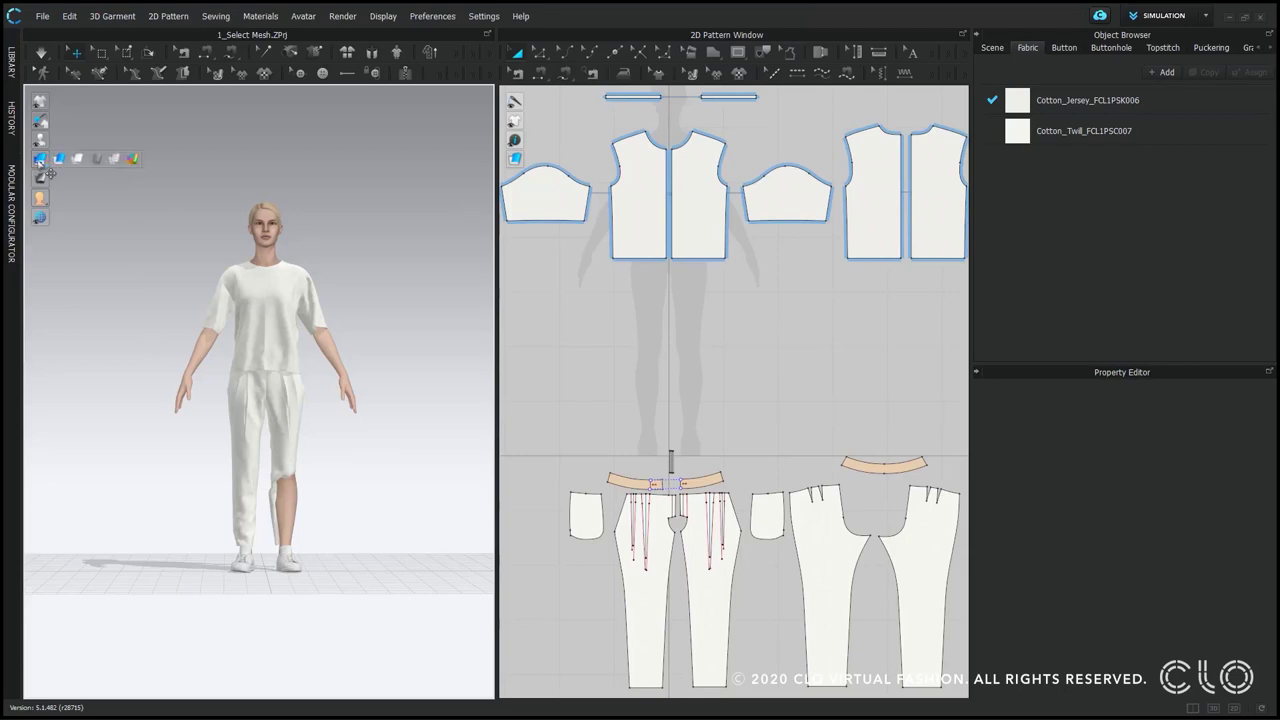
left_click(115, 160)
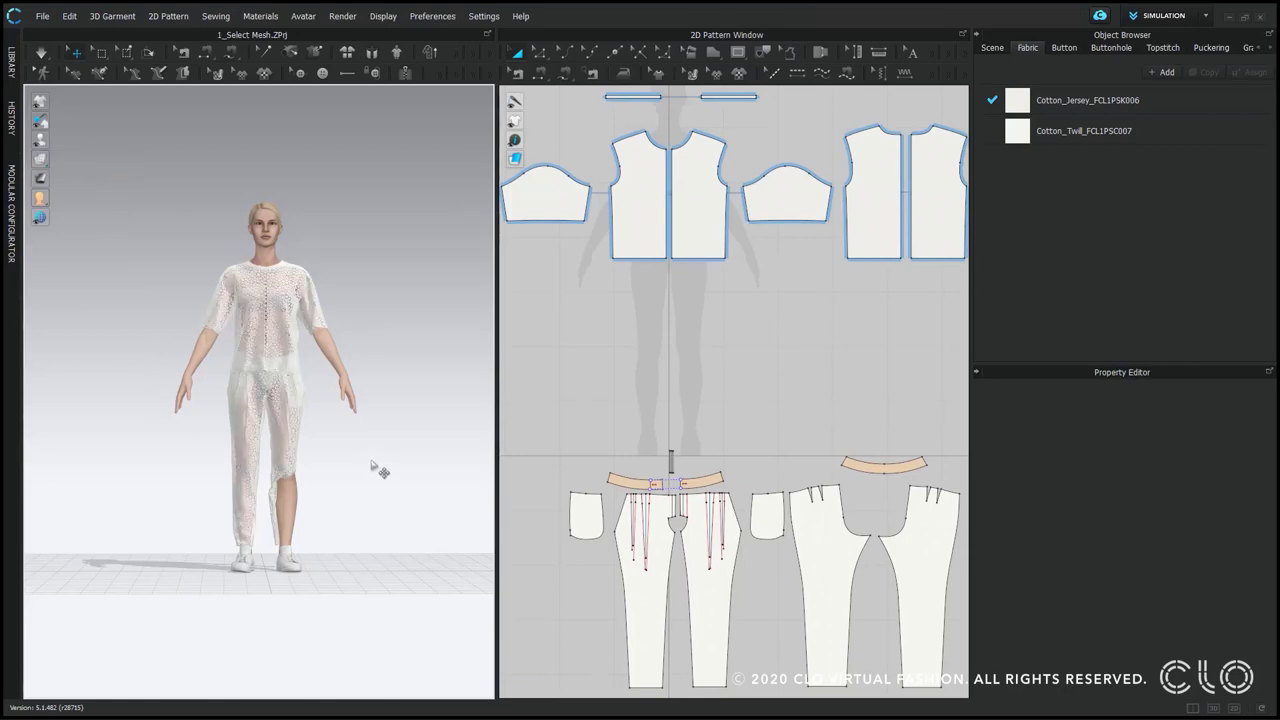
scroll(375, 440, "up", 5)
scroll(321, 304, "up", 8)
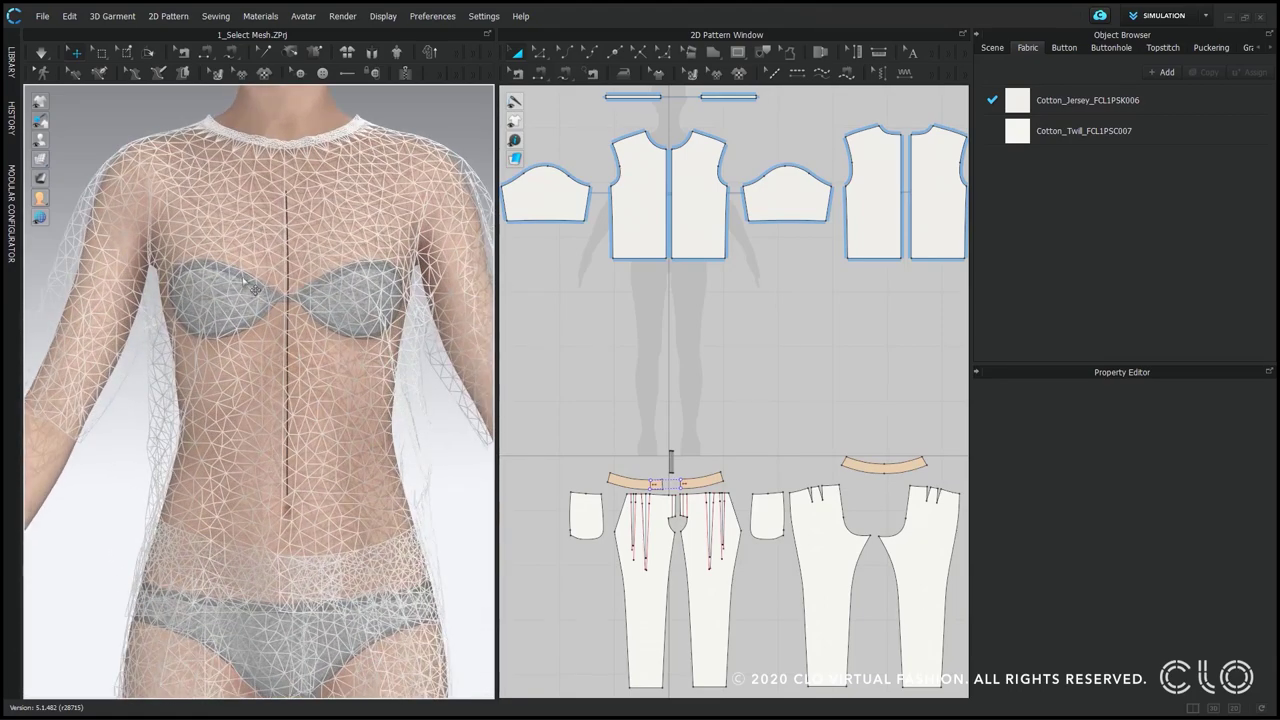
right_click_drag(234, 305, 287, 306)
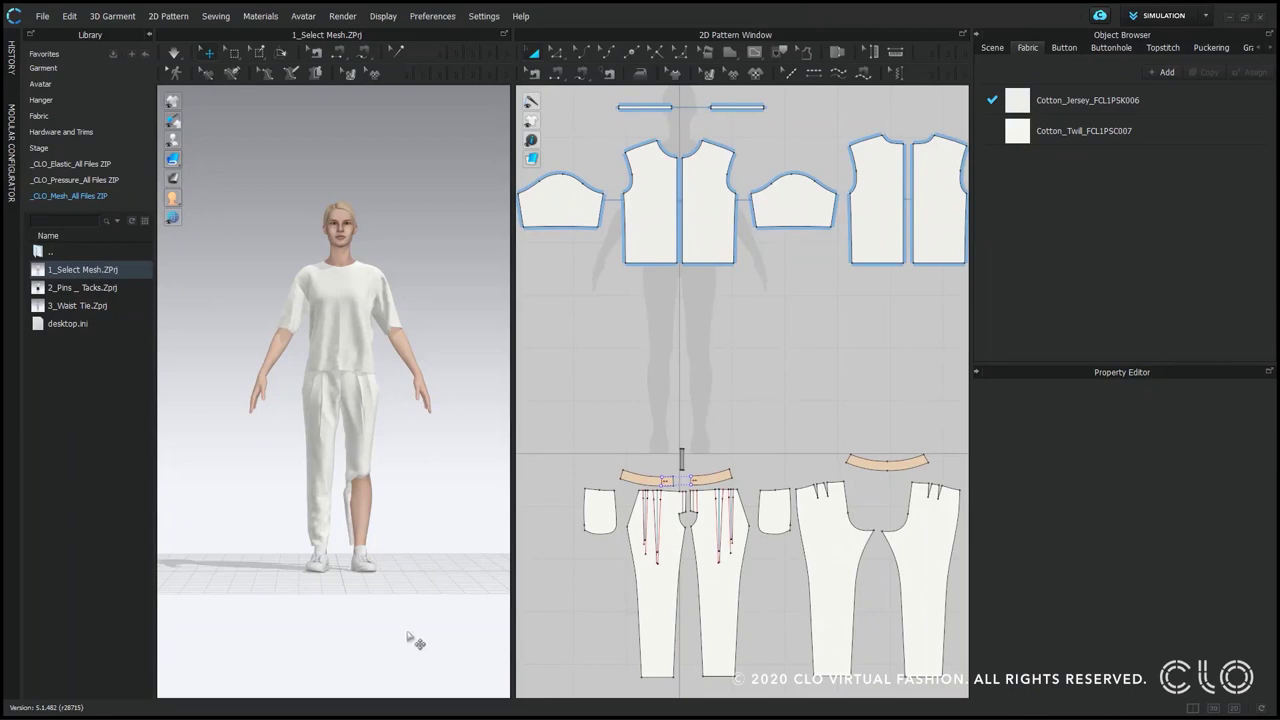
Start the simulation and try to pull the bunched left trouser leg outward and down over the avatar's calf
mouse_move(87, 276)
scroll(375, 478, "up", 5)
right_click_drag(342, 476, 306, 504)
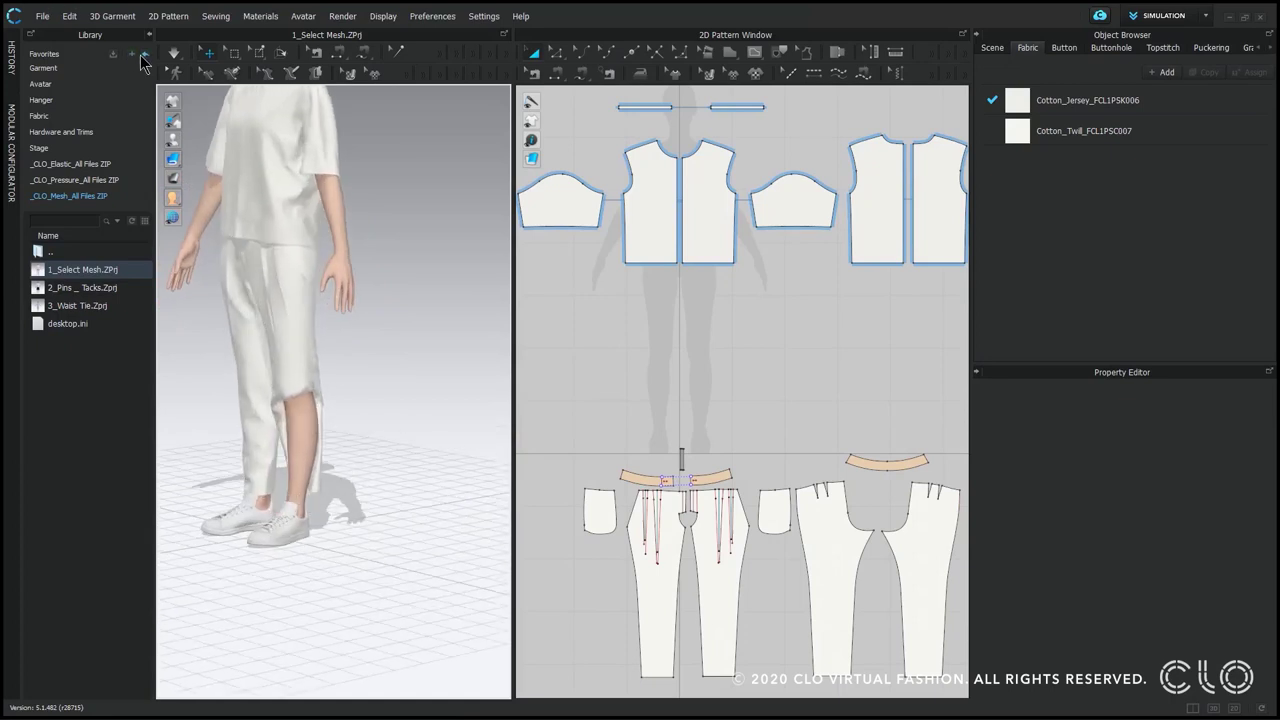
left_click(174, 52)
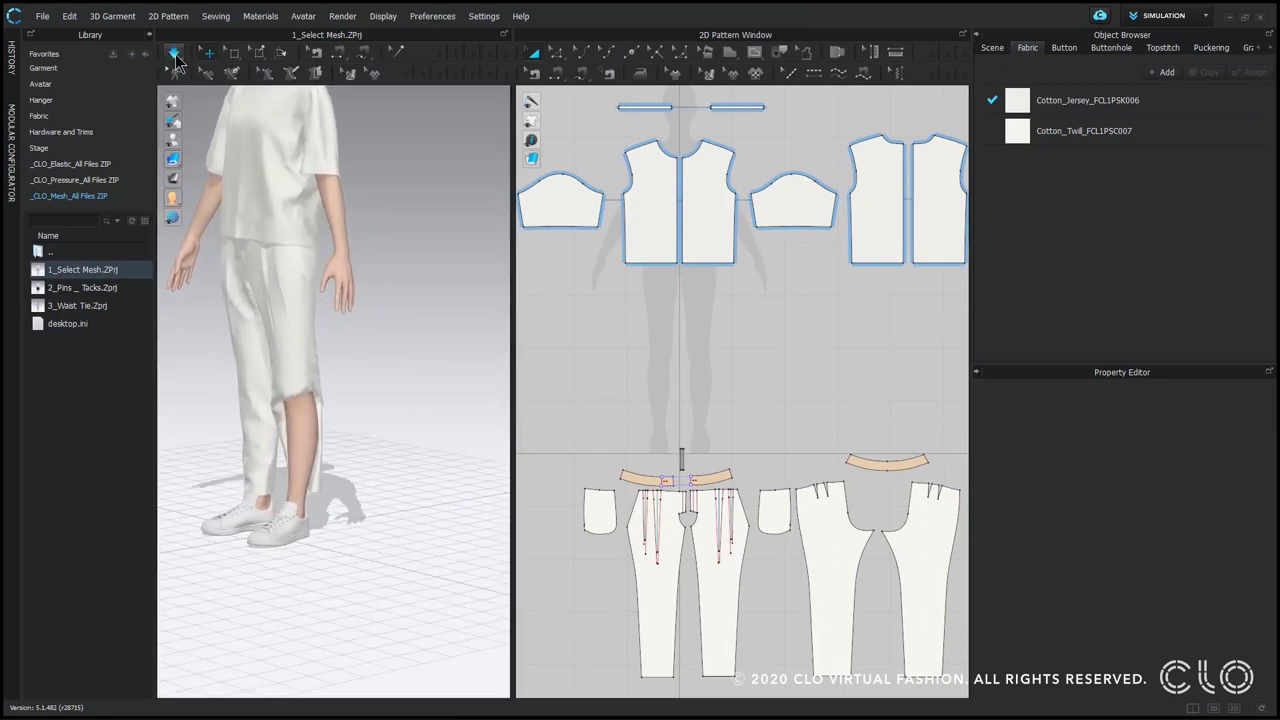
left_click(323, 397)
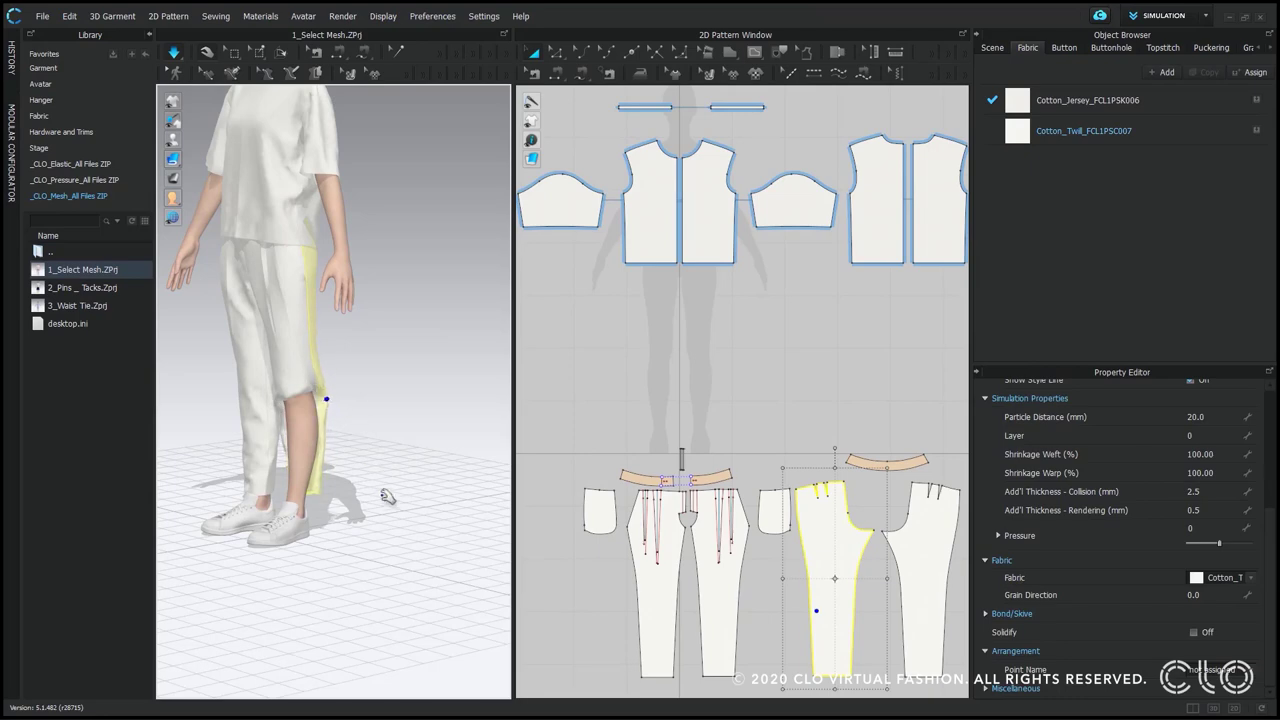
right_click_drag(393, 514, 485, 535)
left_click_drag(334, 401, 404, 450)
left_click(424, 499)
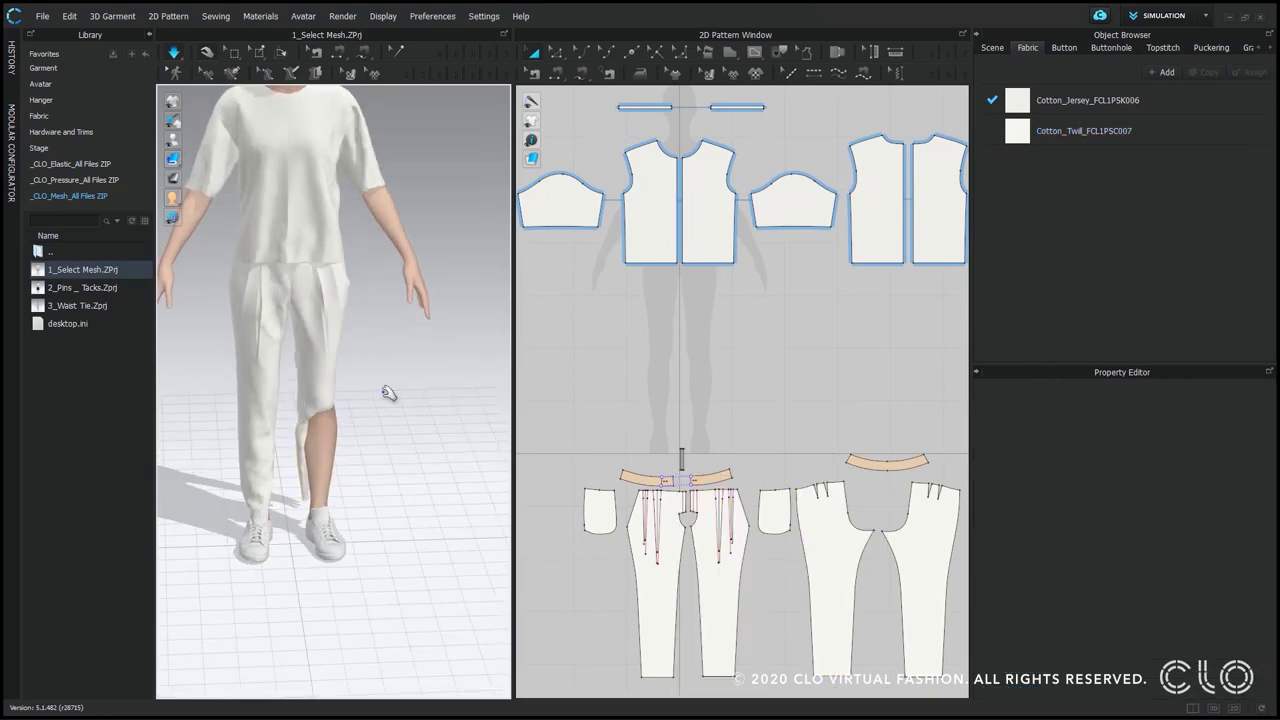
Box-select the mesh of the left lower trouser leg on the avatar with the Select Mesh tool
left_click(234, 56)
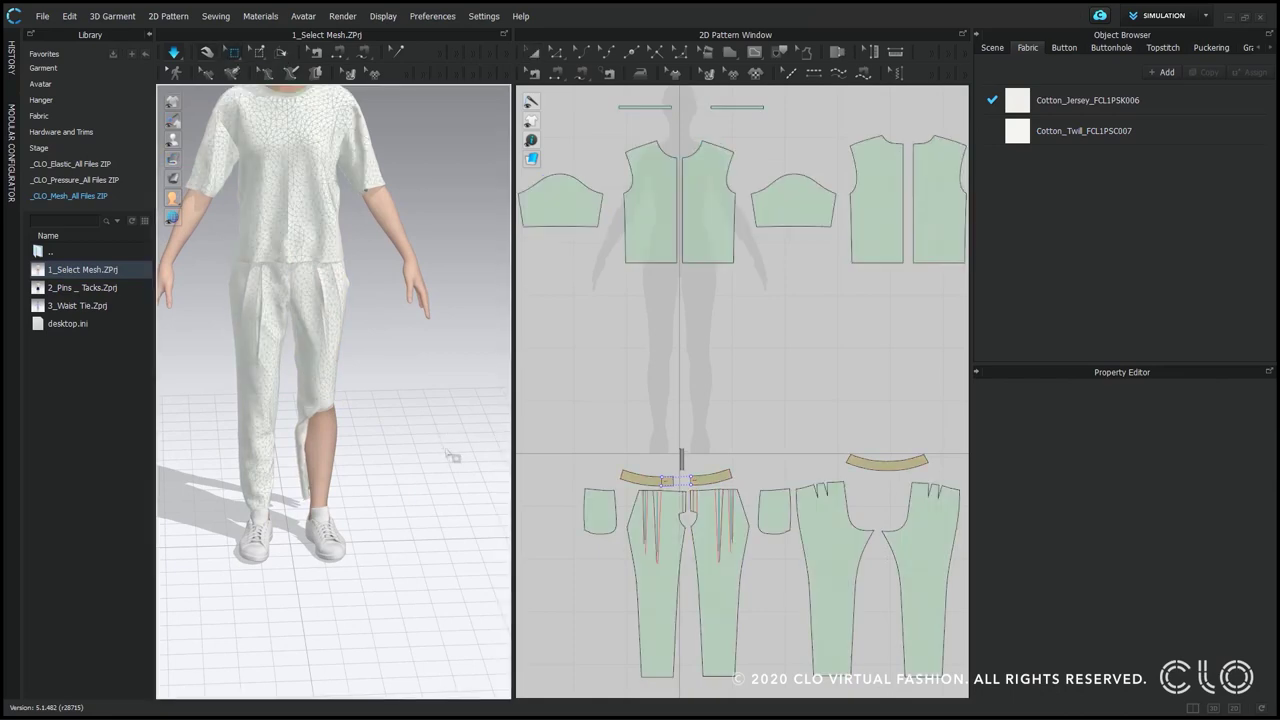
scroll(400, 410, "up", 2)
left_click_drag(368, 396, 297, 521)
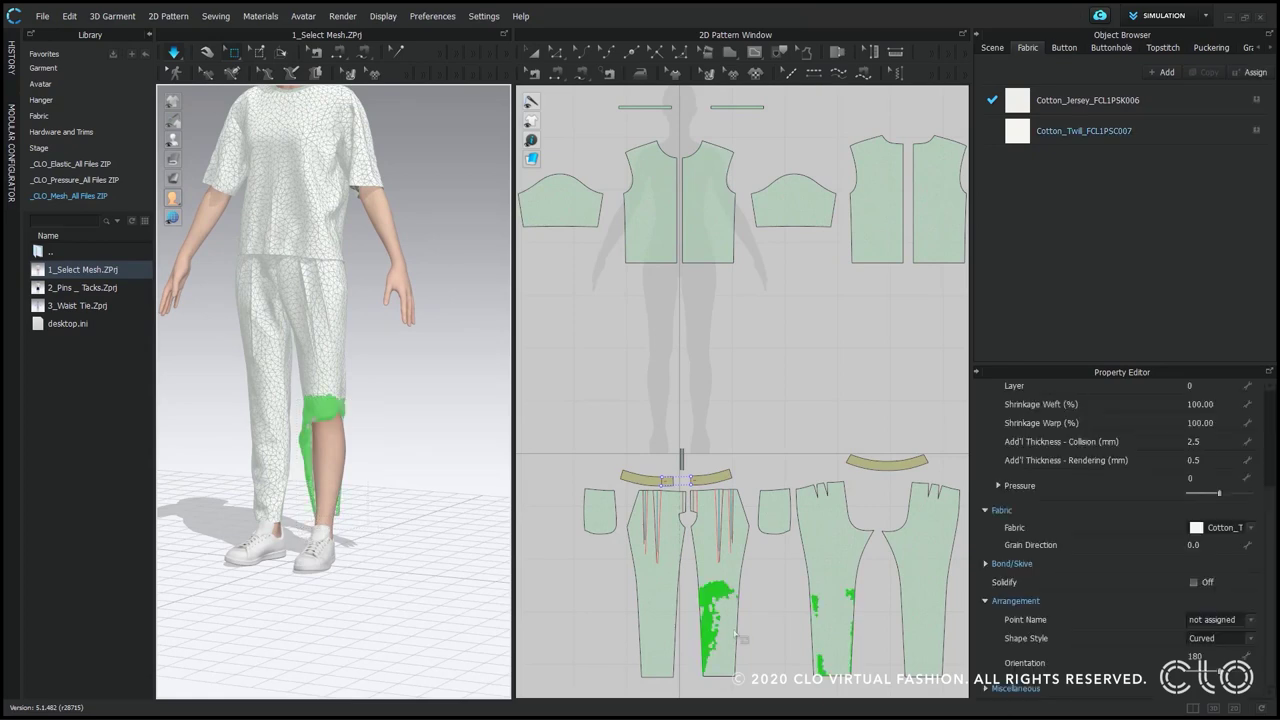
Box-select the outer lower half of the left front trouser piece in the 2D pattern and pull that mesh down over the avatar's leg
scroll(765, 615, "up", 4)
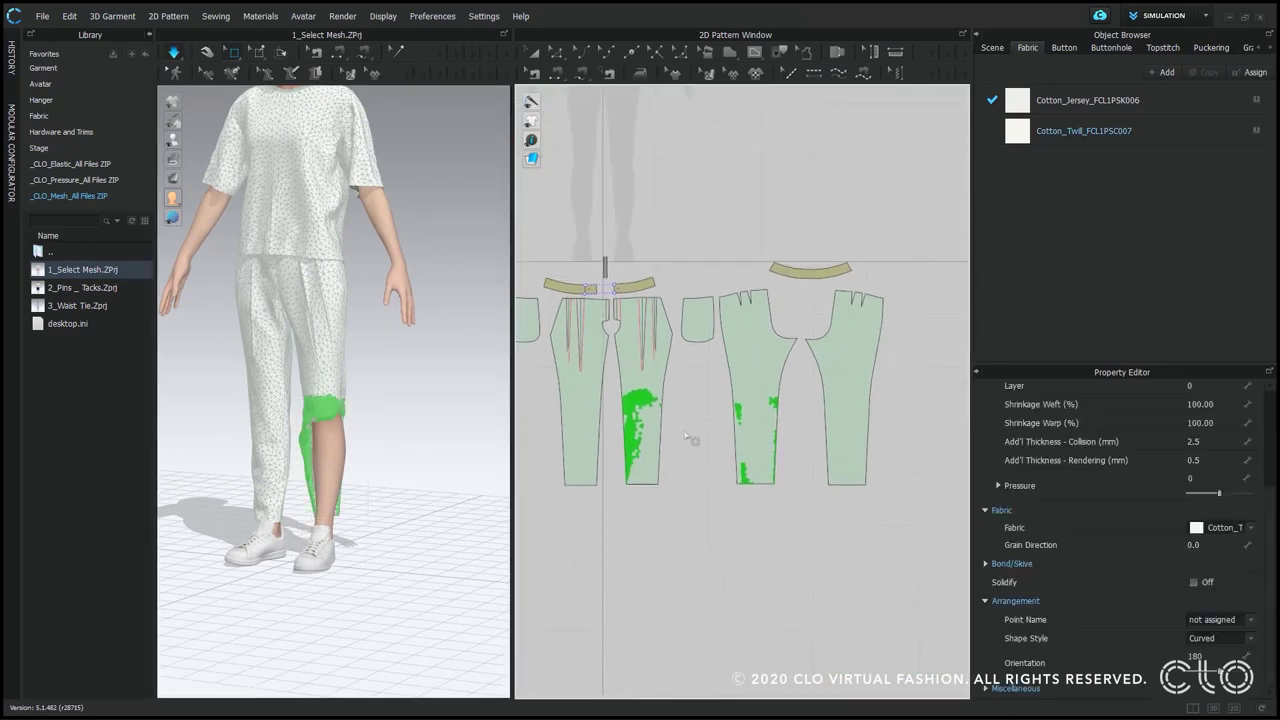
left_click_drag(673, 354, 600, 543)
right_click_drag(466, 498, 511, 502)
left_click_drag(338, 416, 374, 432)
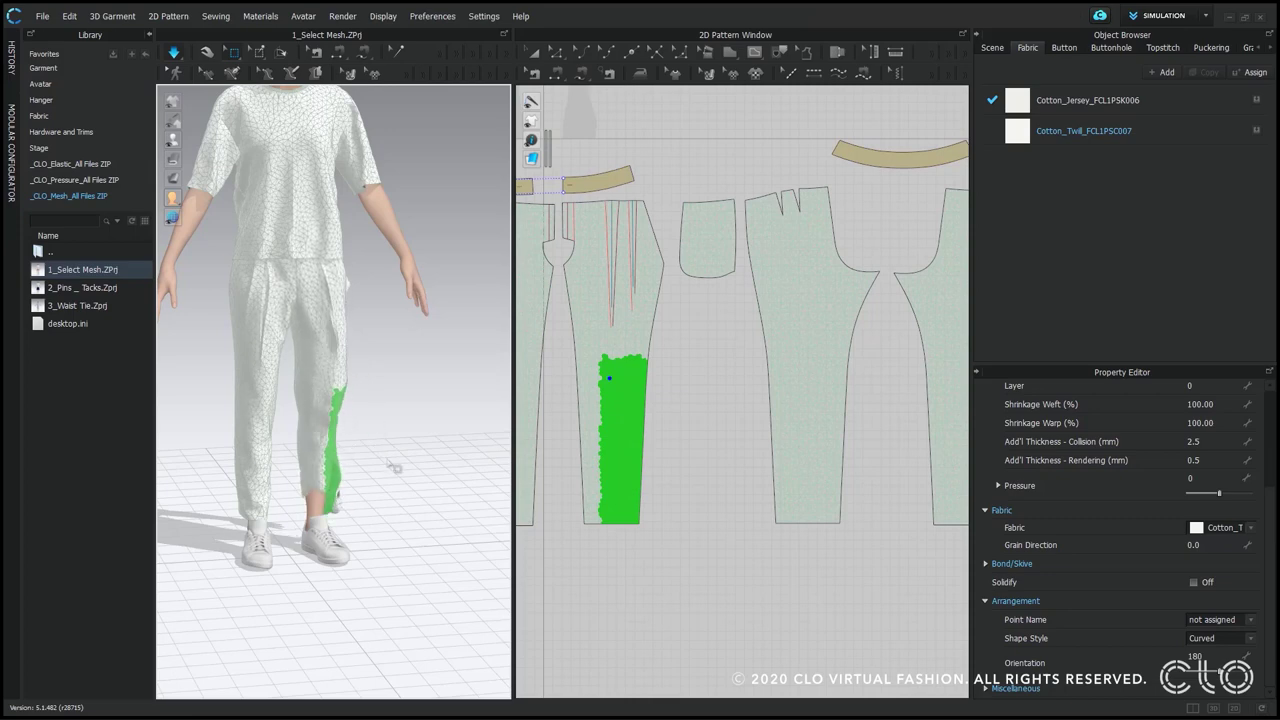
Select the mesh at the inner hem of the left front trouser piece, pull it into place, and return to Select/Move
right_click_drag(396, 480, 437, 495)
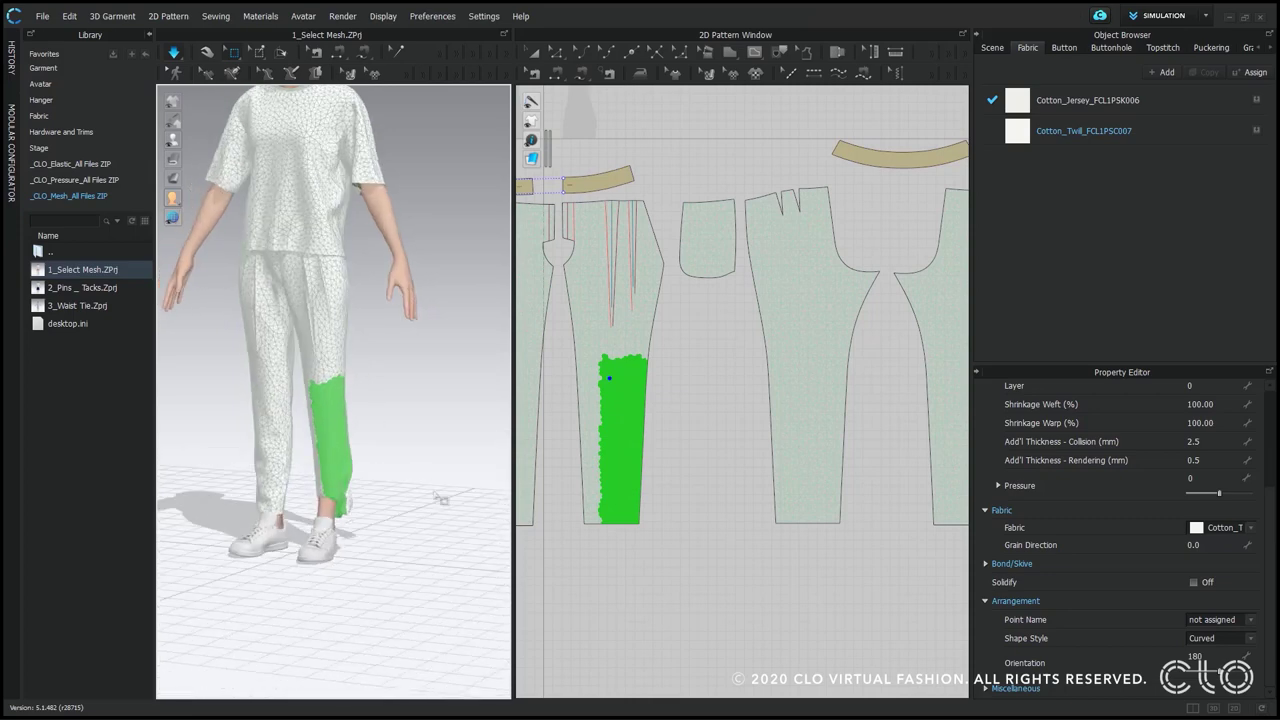
left_click(590, 542)
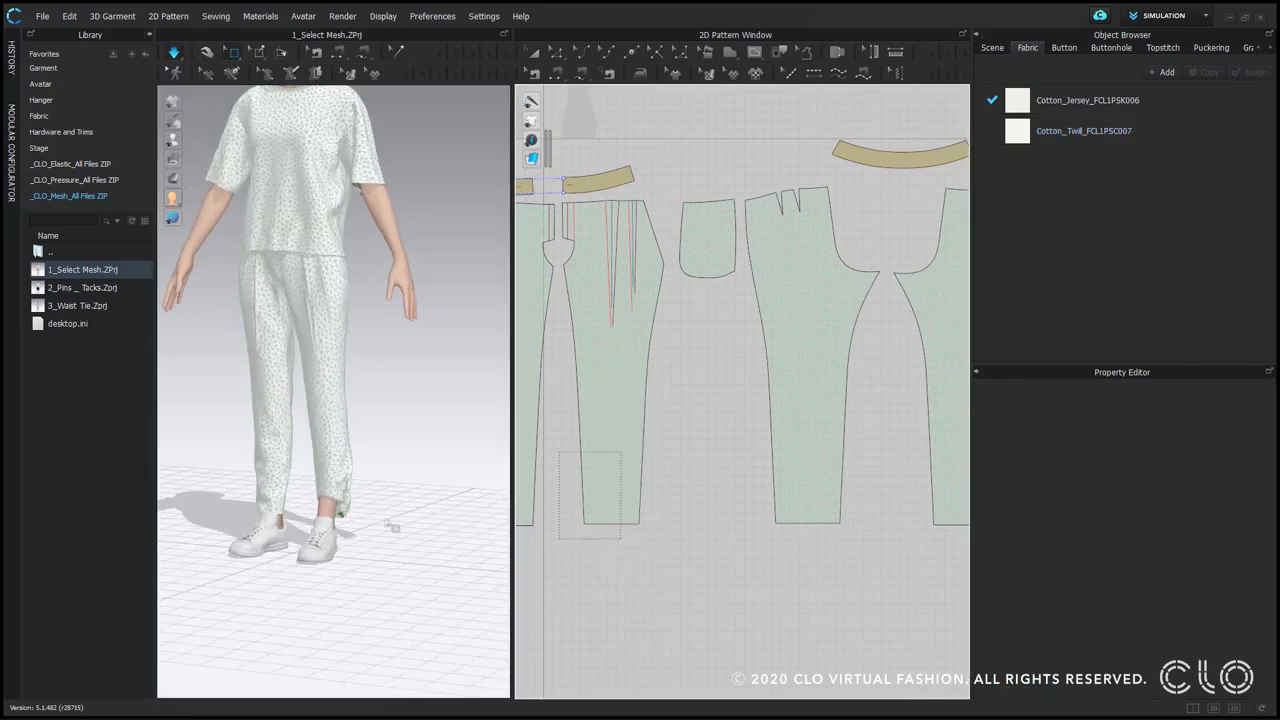
left_click_drag(335, 468, 306, 481)
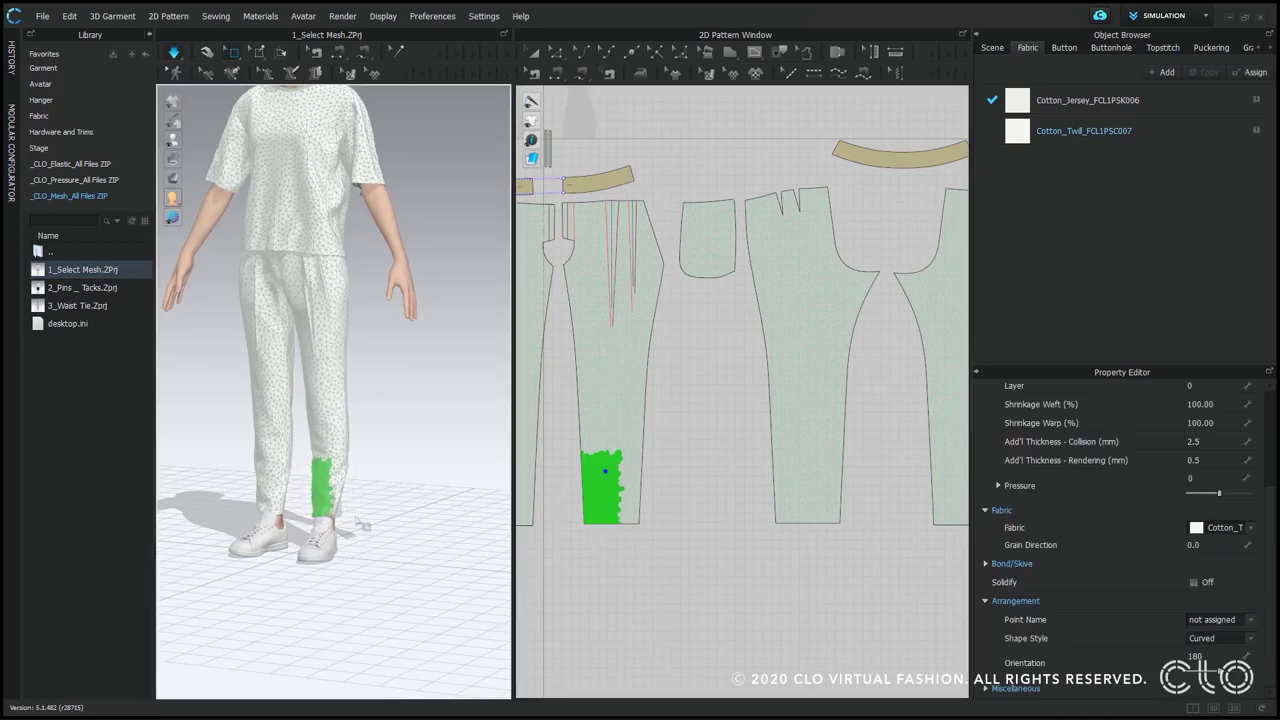
scroll(362, 524, "up", 2)
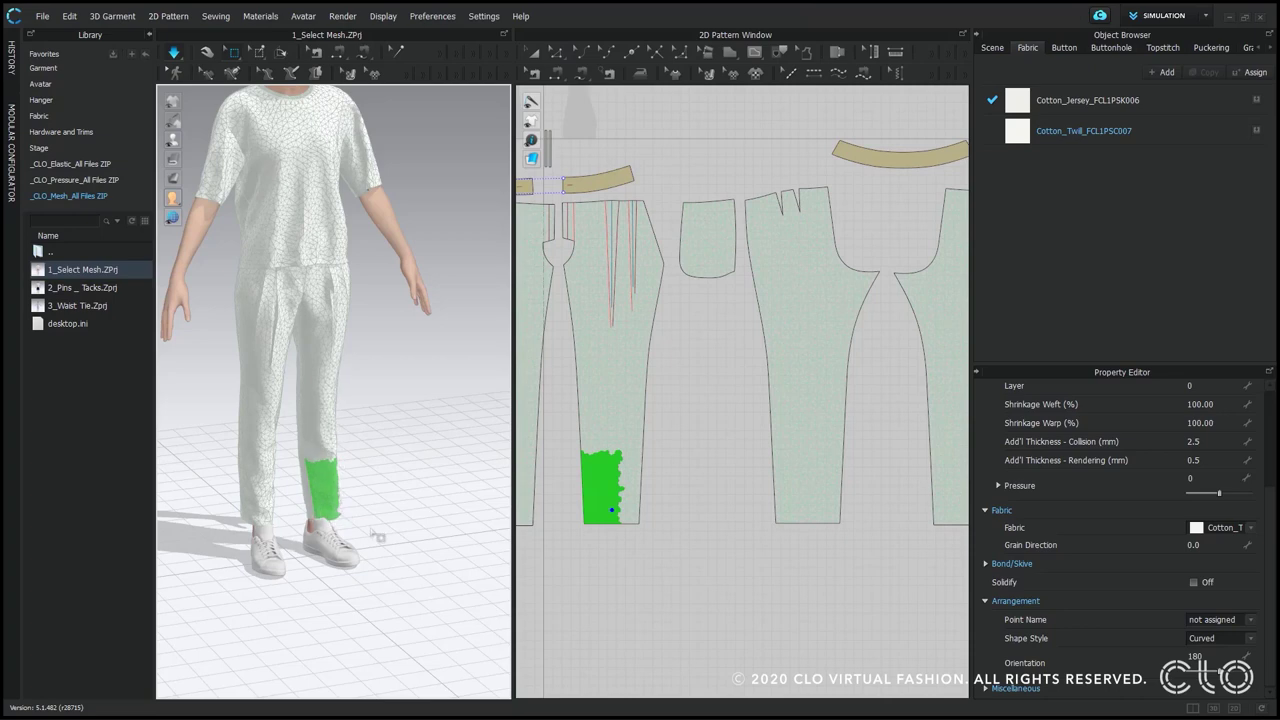
left_click(384, 518)
scroll(366, 507, "up", 2)
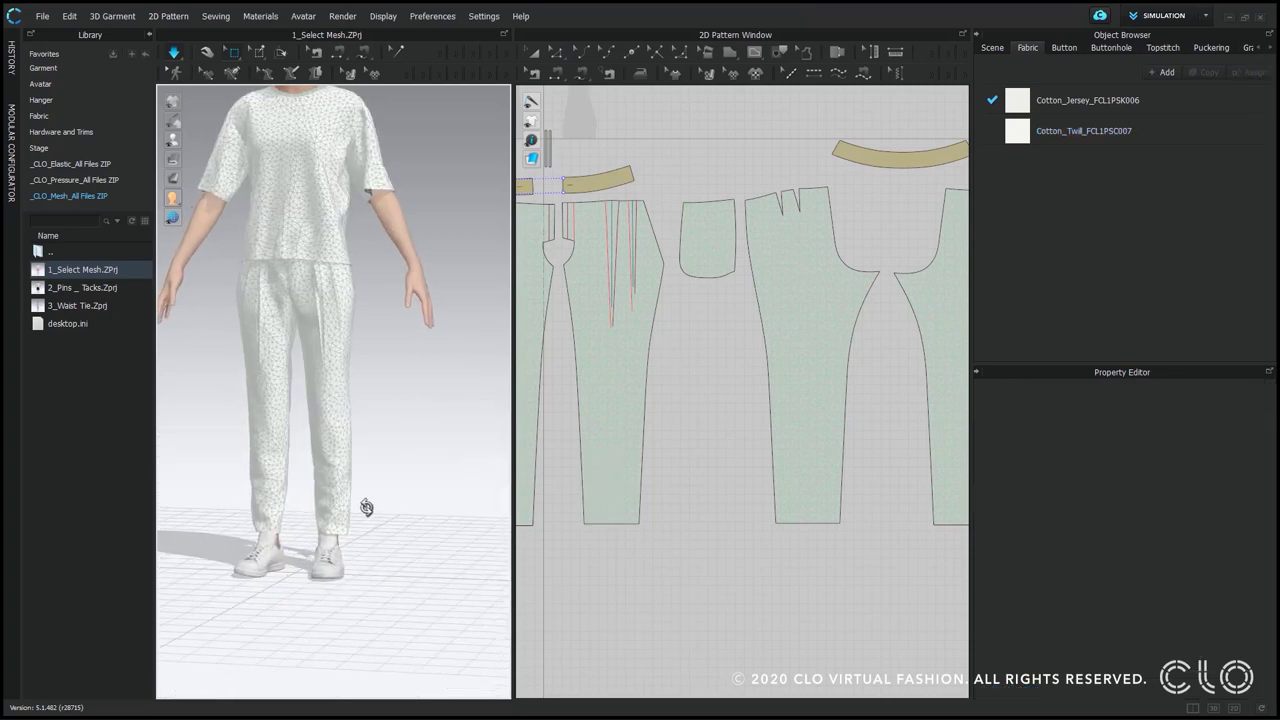
right_click_drag(366, 507, 406, 497)
scroll(413, 497, "down", 3)
middle_click_drag(413, 497, 439, 548)
left_click(178, 53)
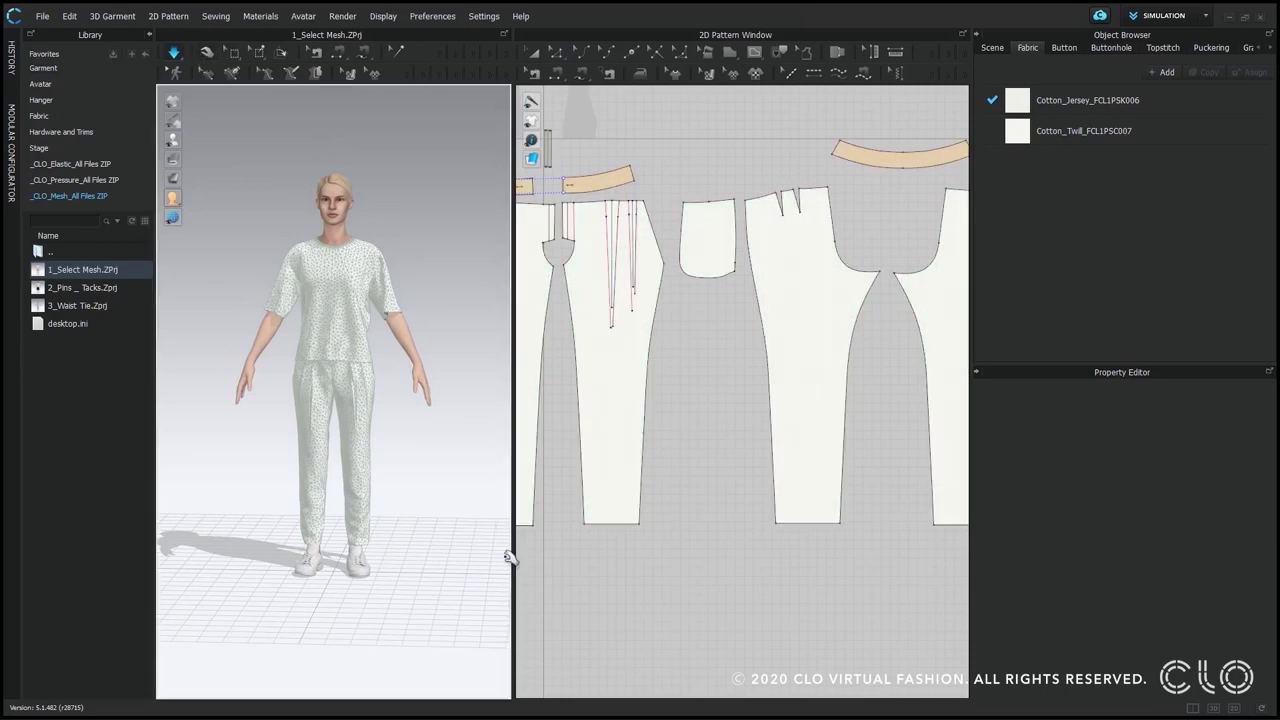
right_click_drag(439, 543, 428, 533)
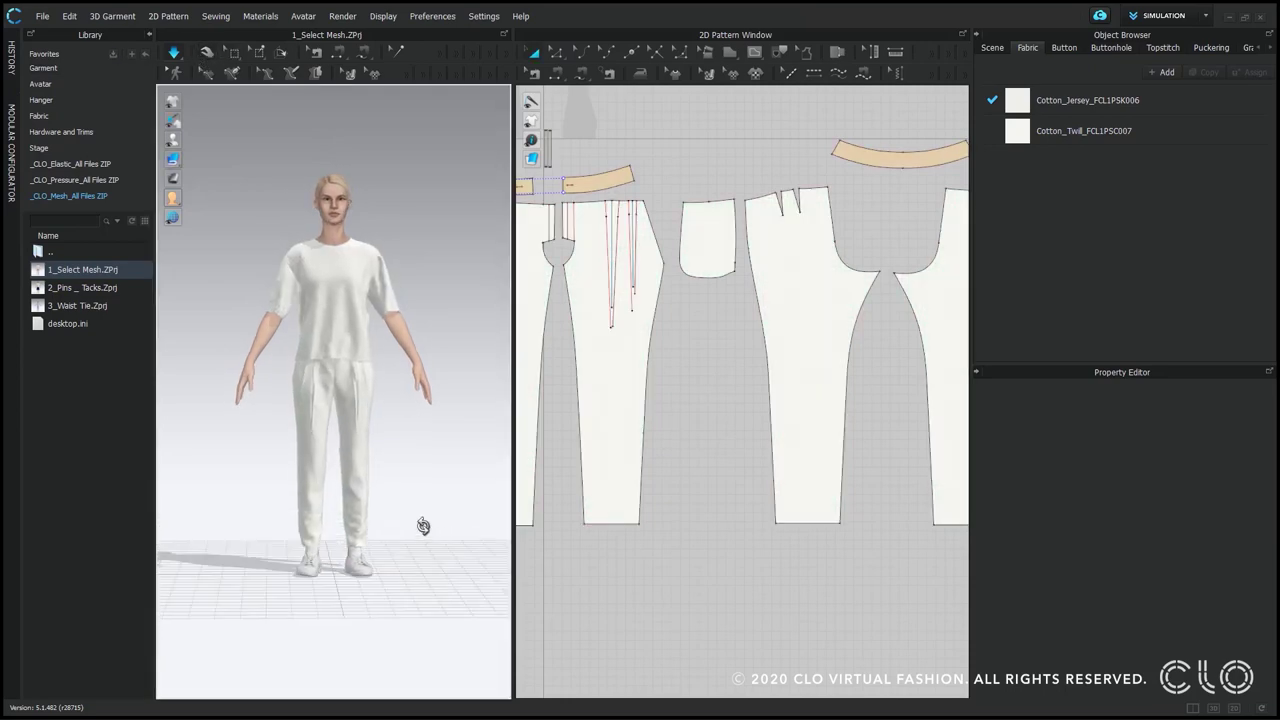
middle_click_drag(422, 526, 415, 536)
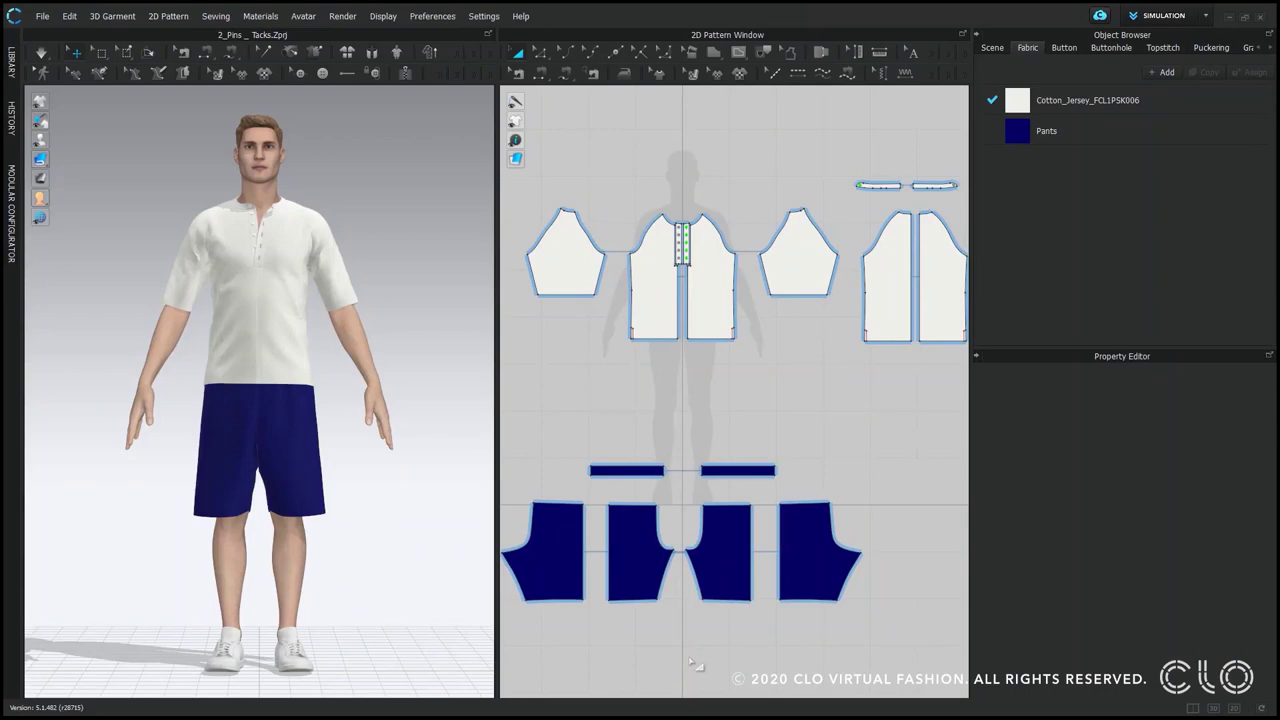
Box-pin a square mesh area on the shirt's lower front and another on the back half of the left sleeve pattern
left_click(121, 54)
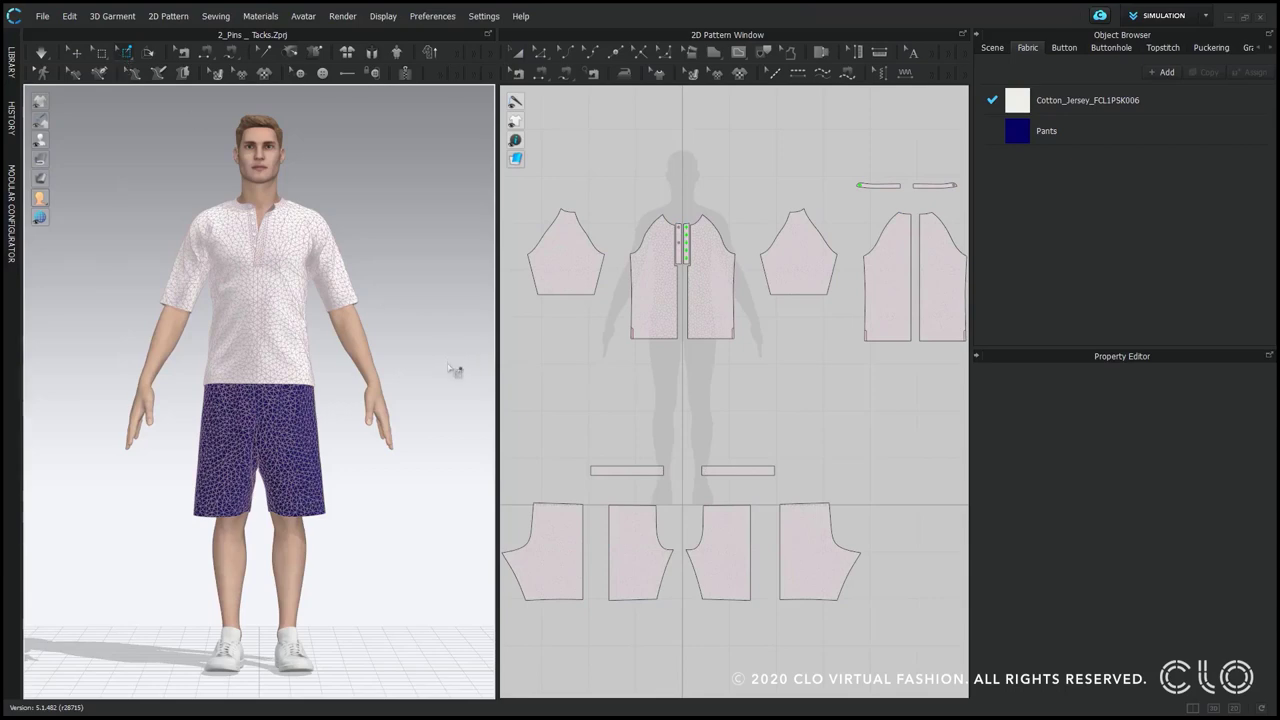
scroll(416, 237, "up", 5)
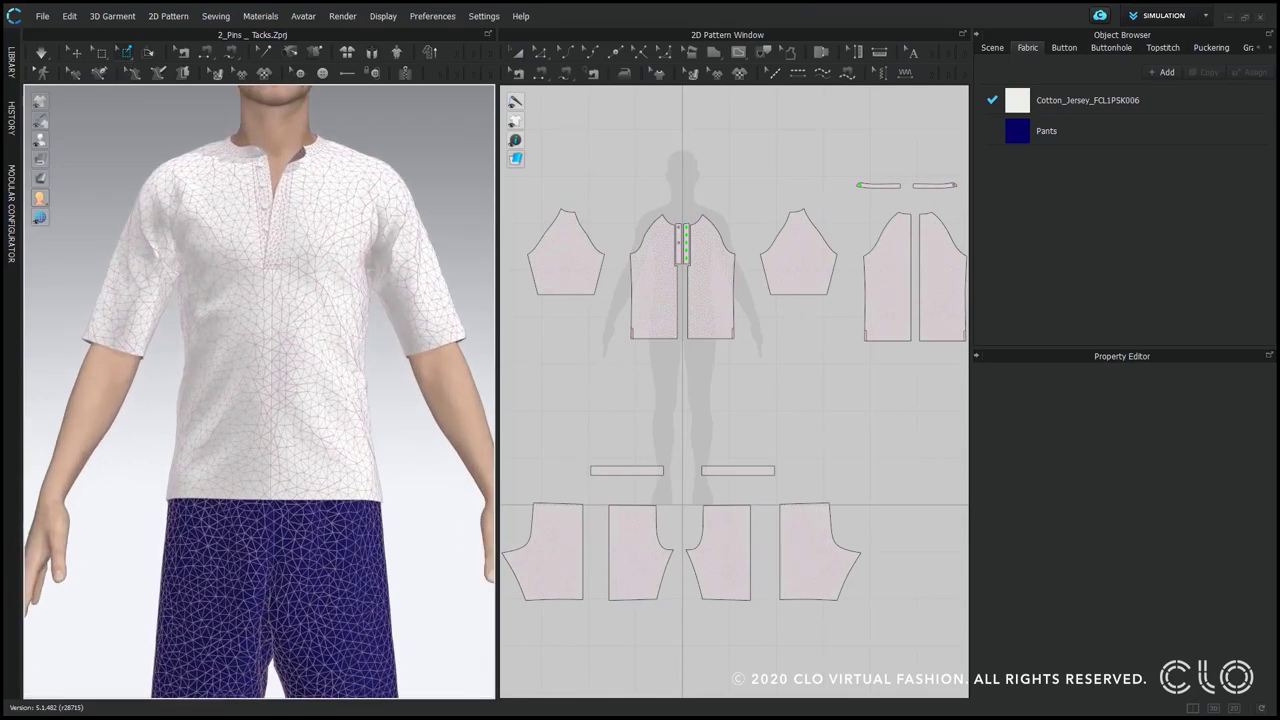
left_click_drag(247, 280, 370, 405)
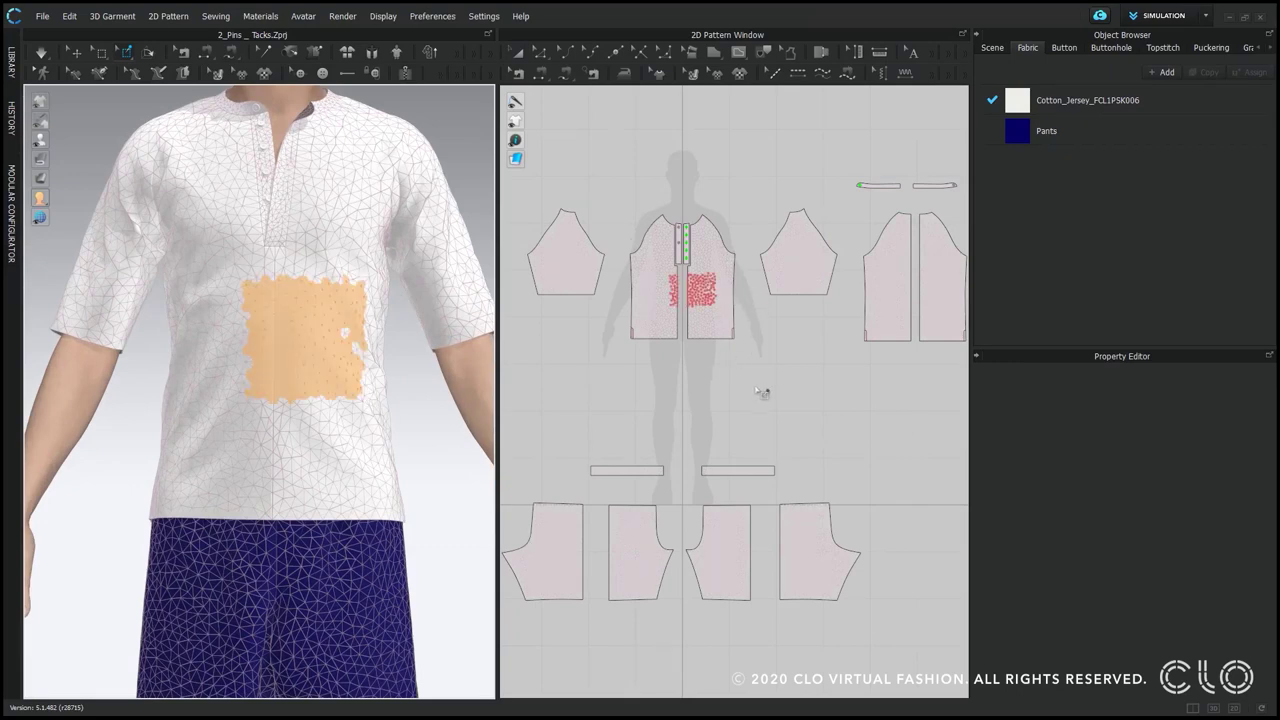
left_click_drag(837, 237, 809, 304)
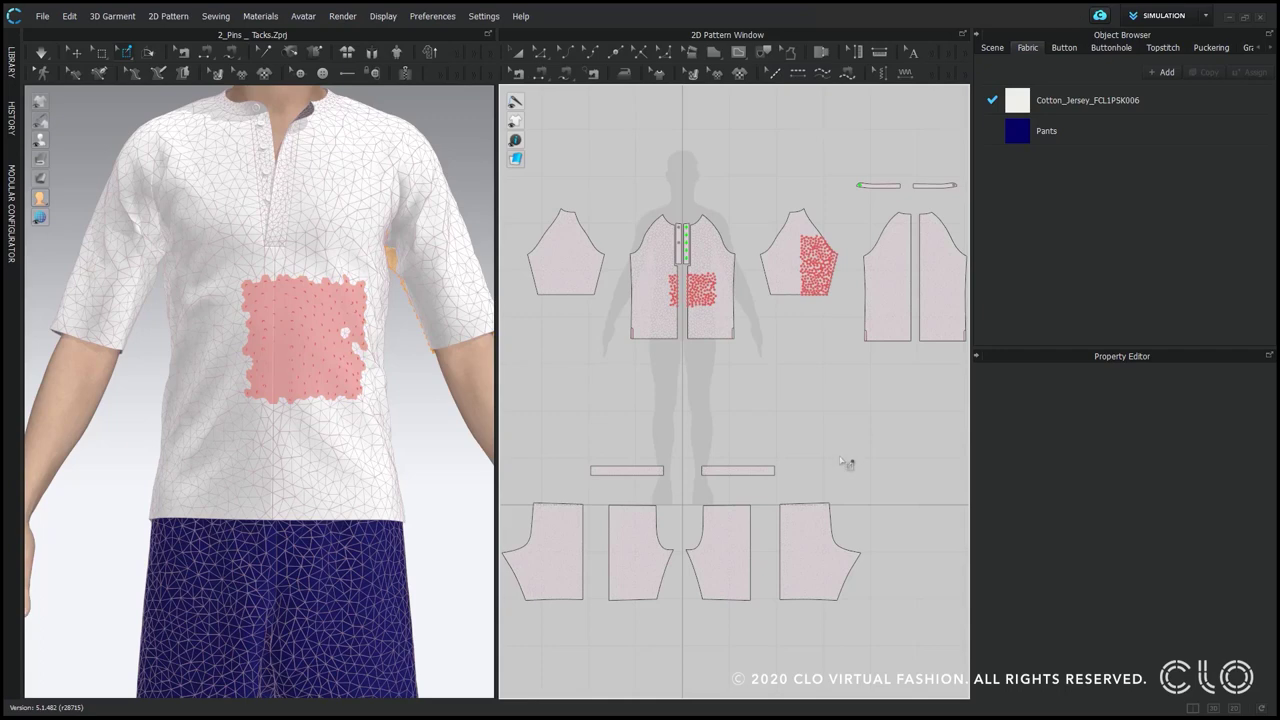
Delete the pins on the shirt's front and attach the left sleeve's pins to the avatar
right_click(296, 322)
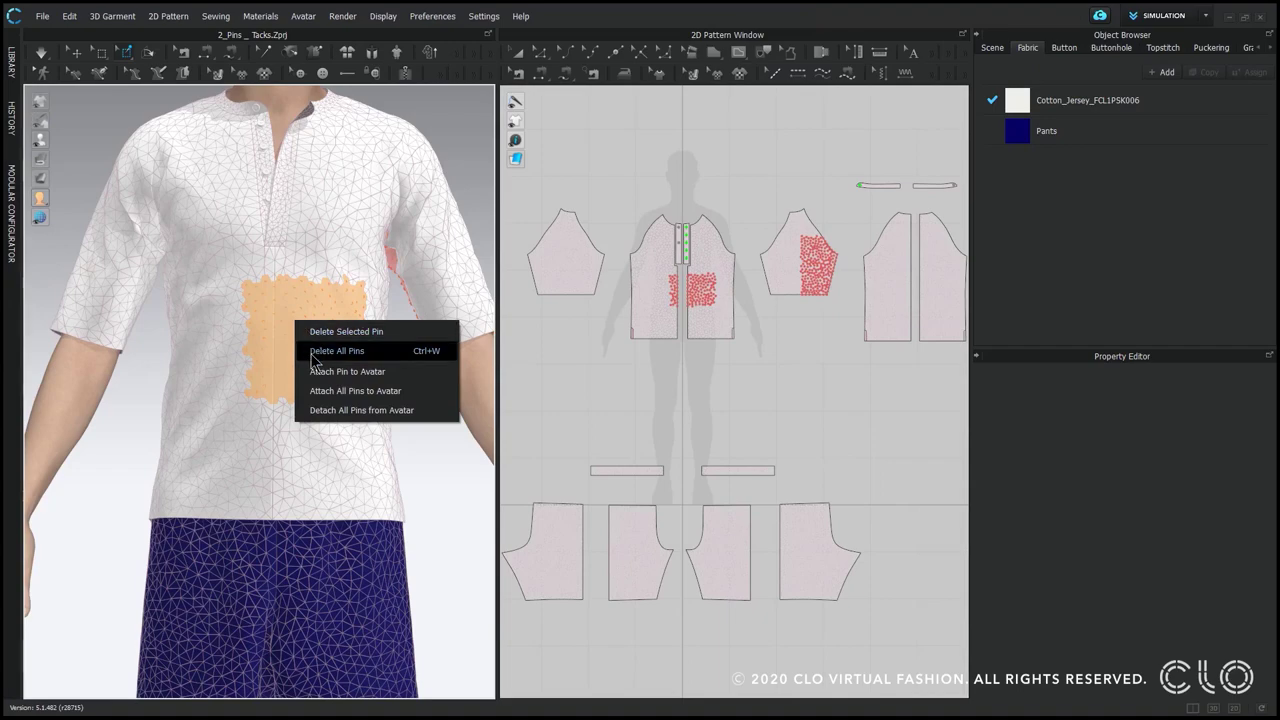
left_click(314, 358)
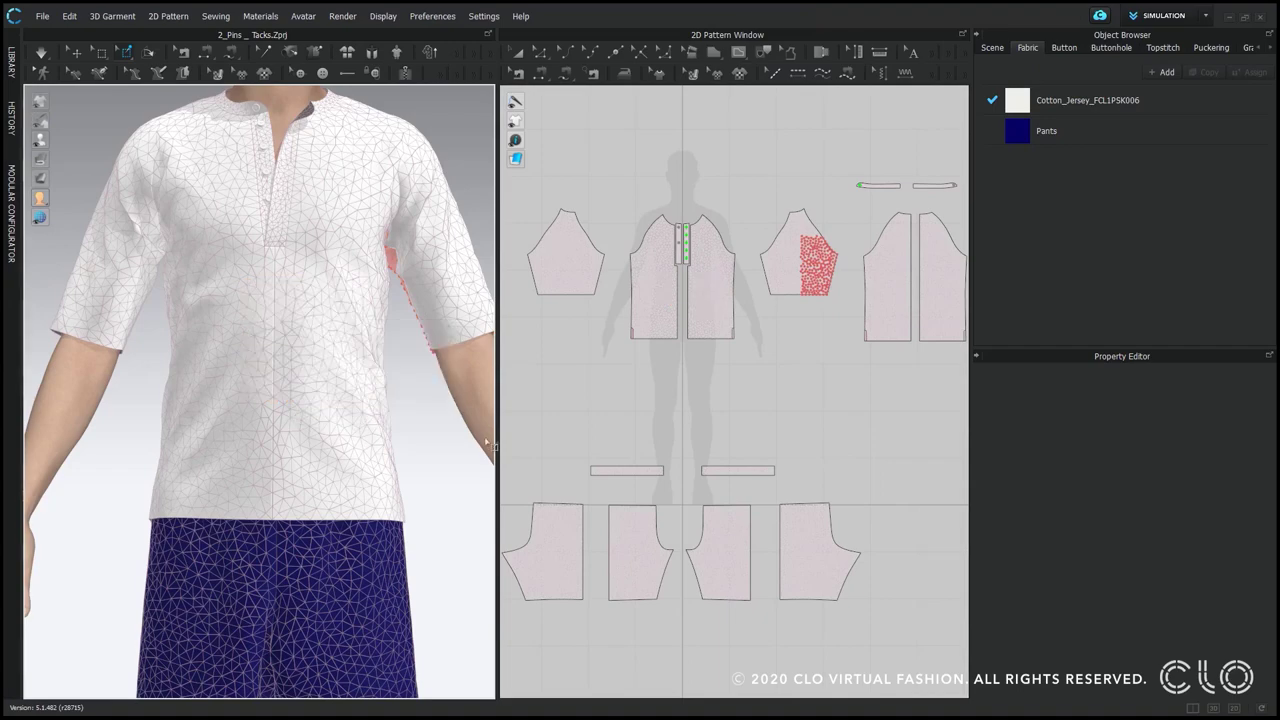
right_click_drag(451, 437, 188, 414)
right_click(176, 268)
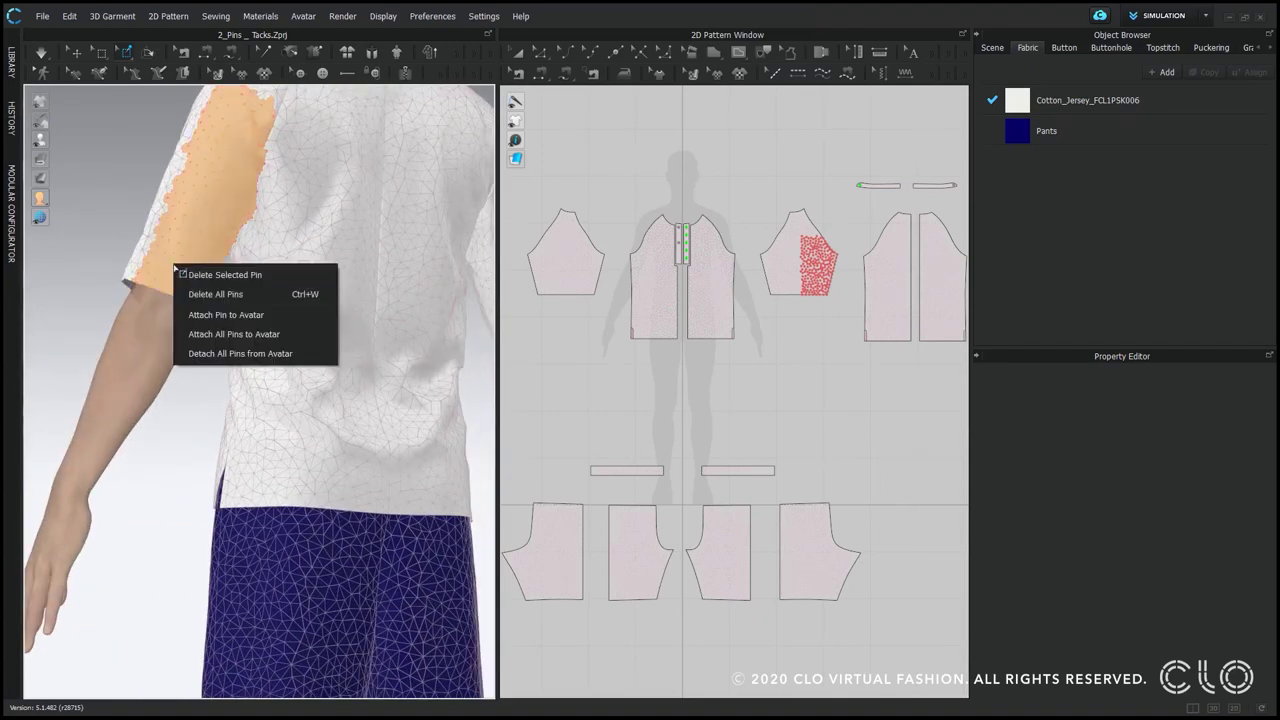
left_click(200, 316)
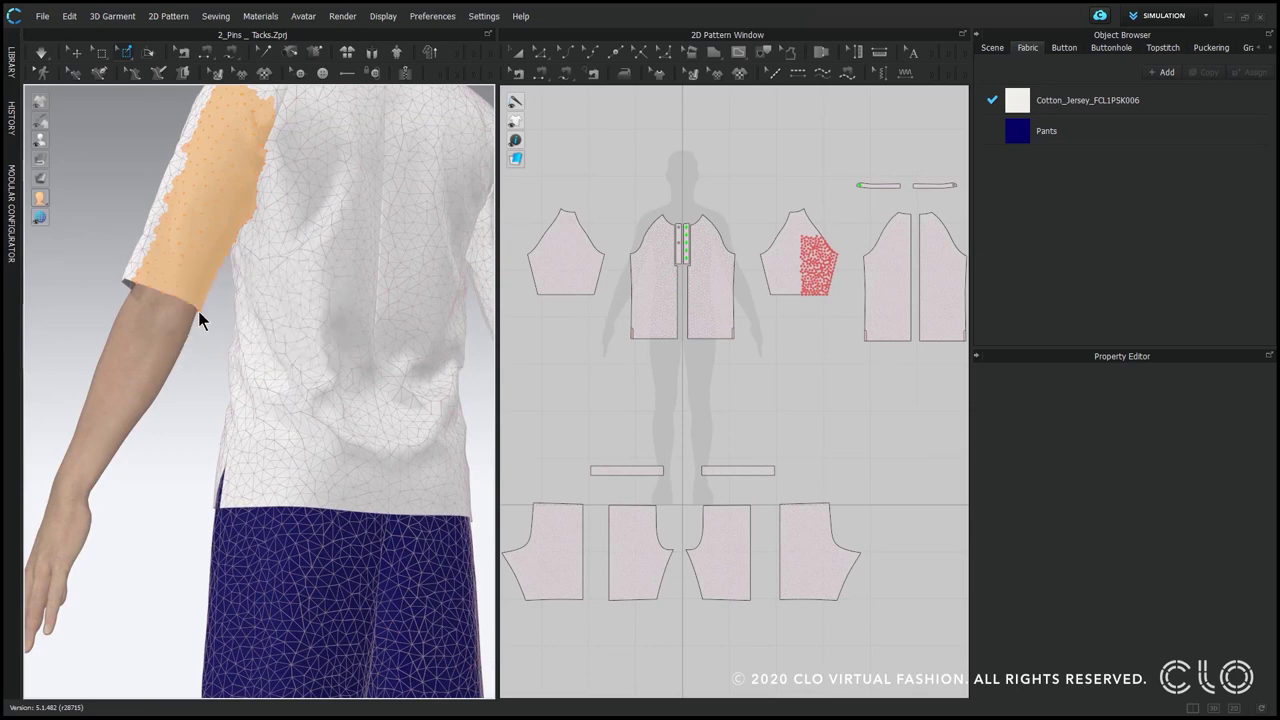
Delete the pins attached to the avatar at the left sleeve
right_click_drag(322, 385, 348, 385)
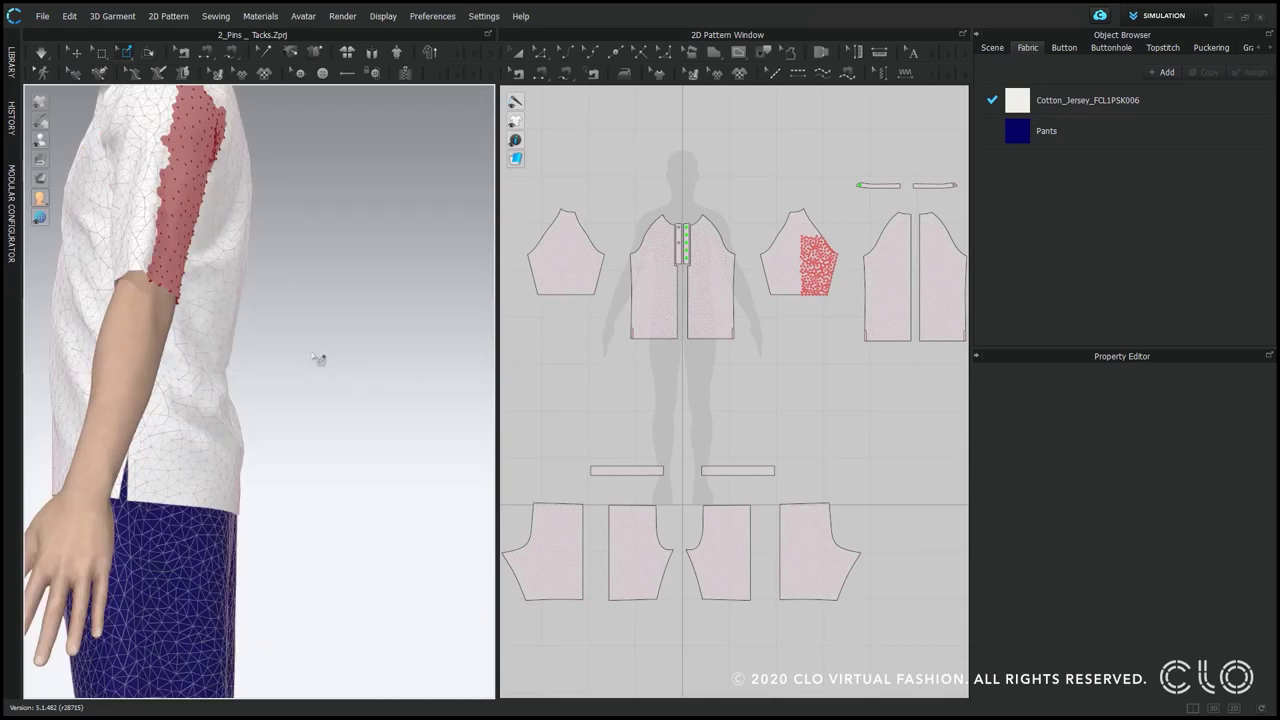
middle_click_drag(351, 268, 376, 310)
right_click_drag(375, 310, 270, 290)
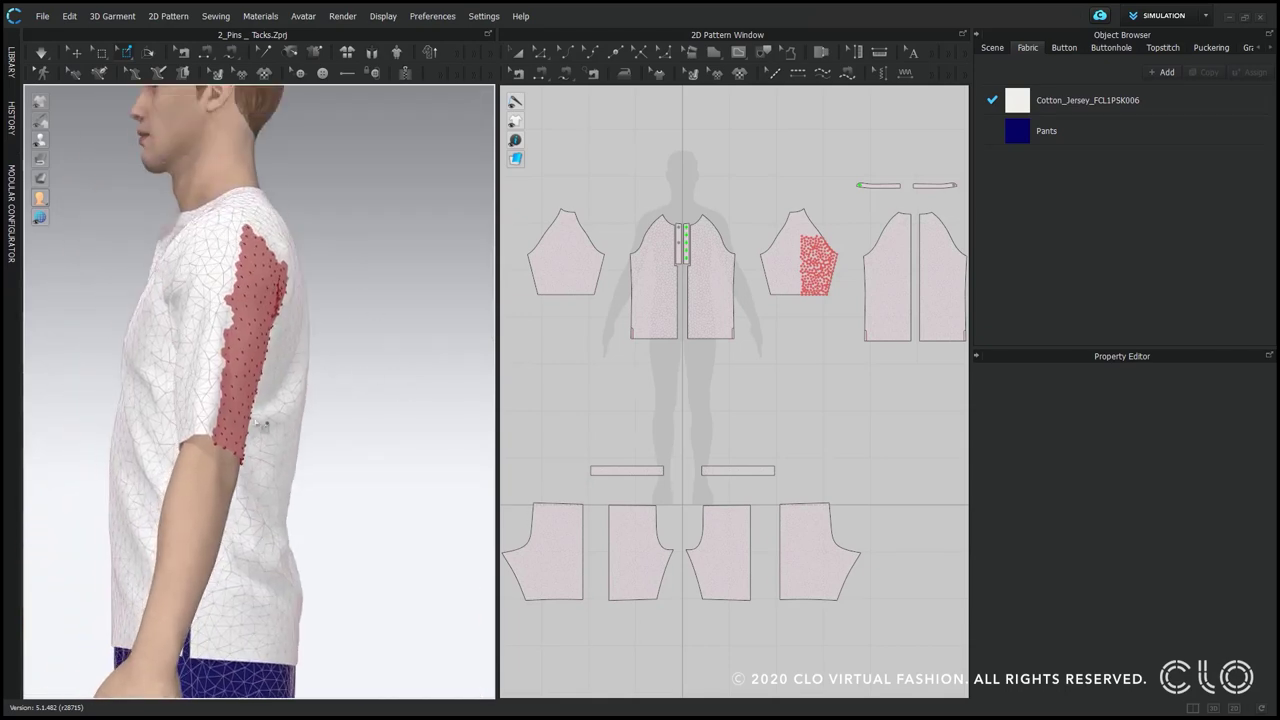
right_click_drag(374, 389, 357, 363)
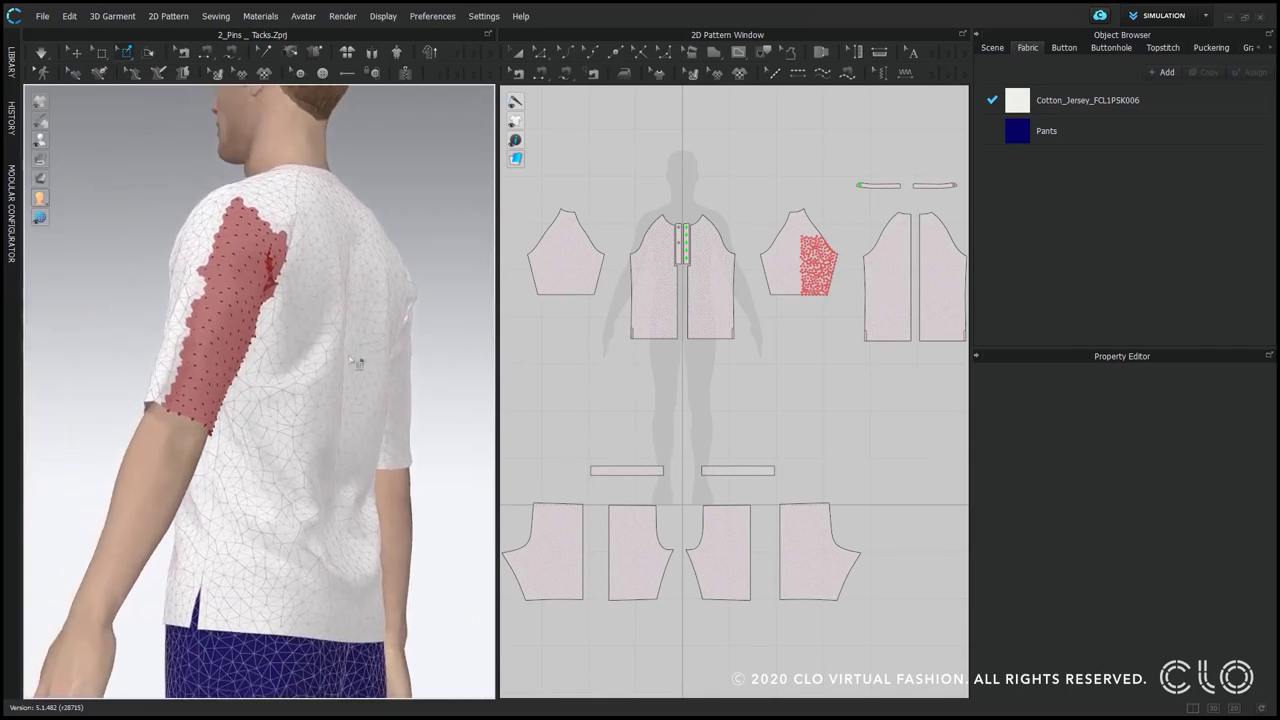
right_click(227, 323)
left_click(247, 336)
Box-pin the mesh around the shirt's left shoulder and start the simulation
right_click_drag(102, 318, 300, 330)
middle_click_drag(272, 331, 403, 377)
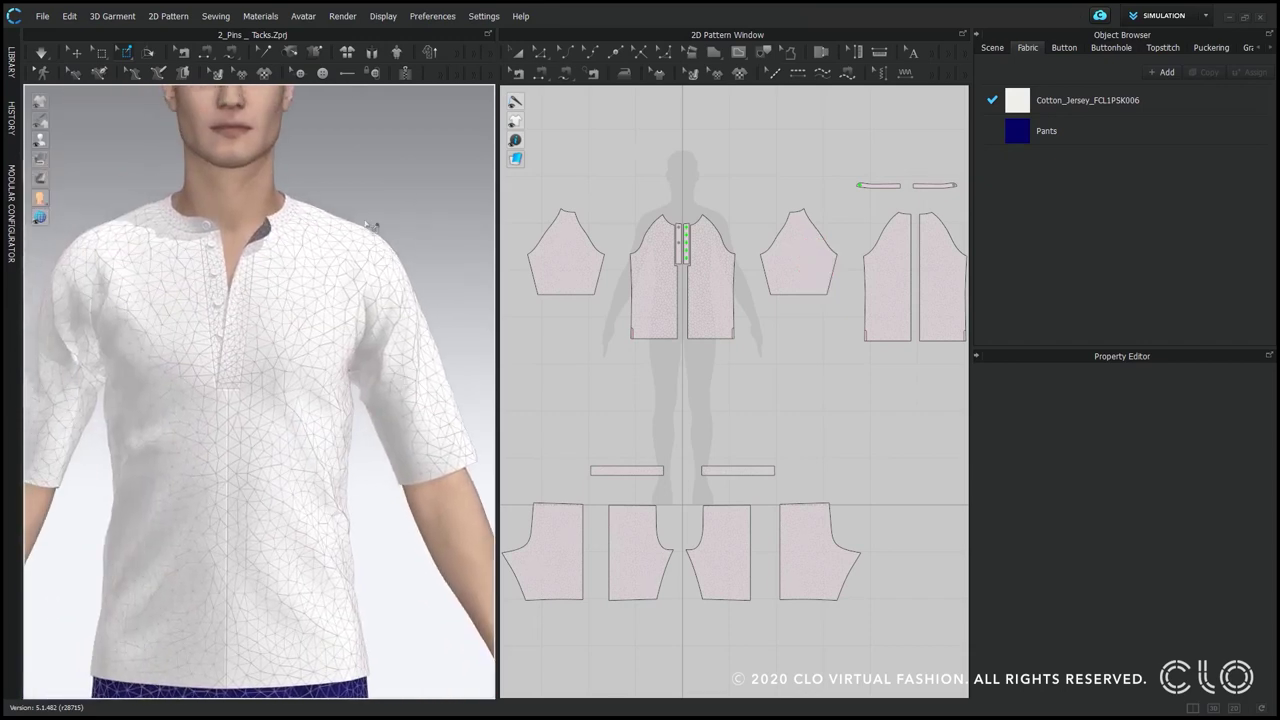
left_click_drag(343, 203, 420, 287)
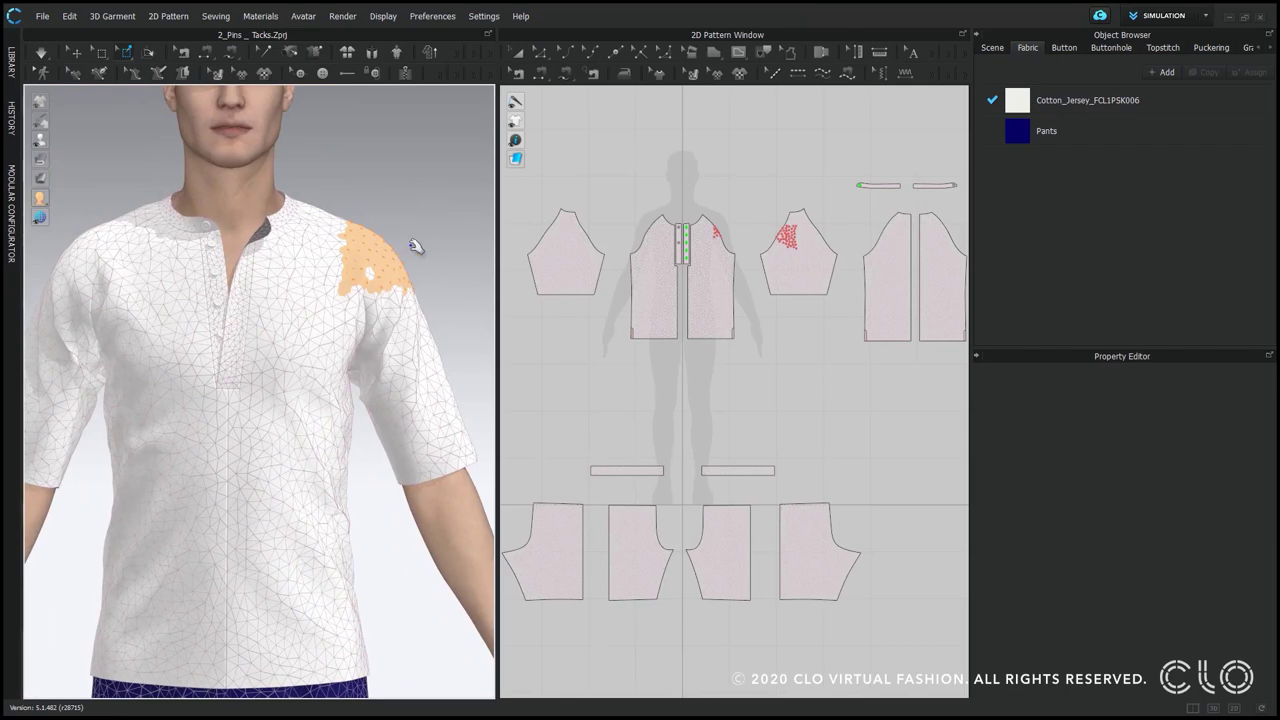
key("space")
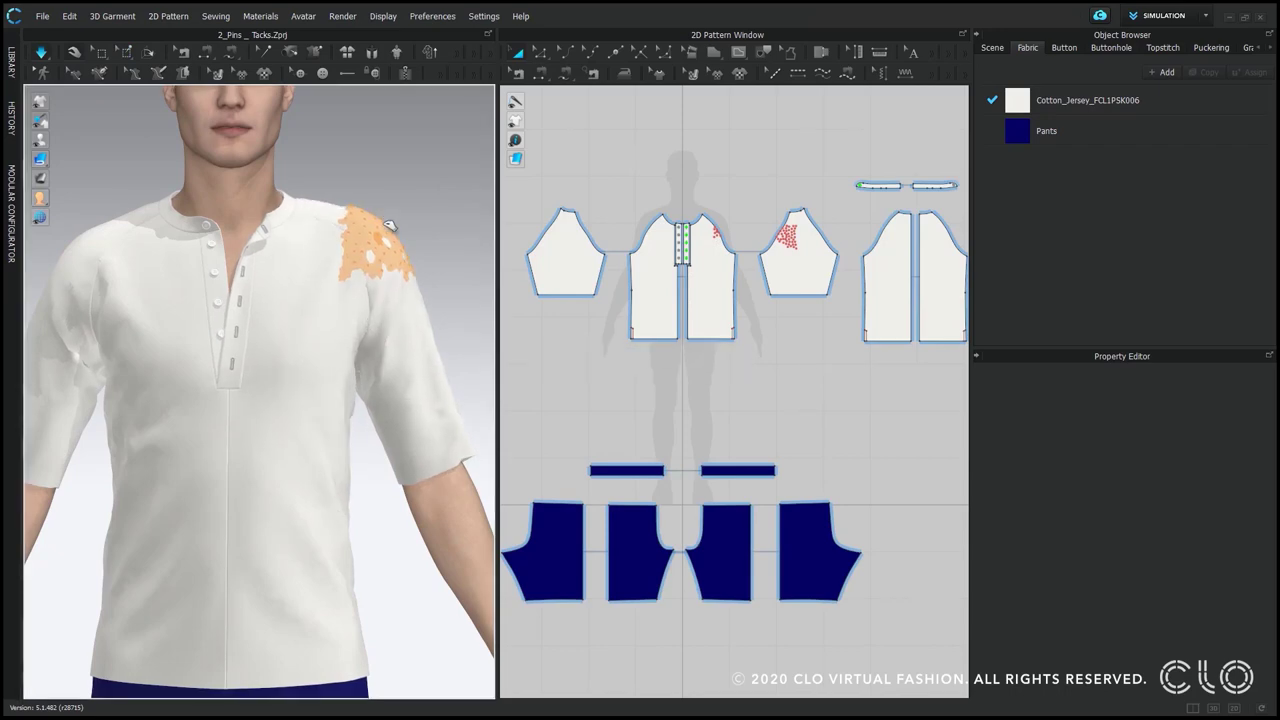
Delete the selected pins on the shirt's left shoulder
right_click_drag(456, 298, 437, 317)
right_click(370, 237)
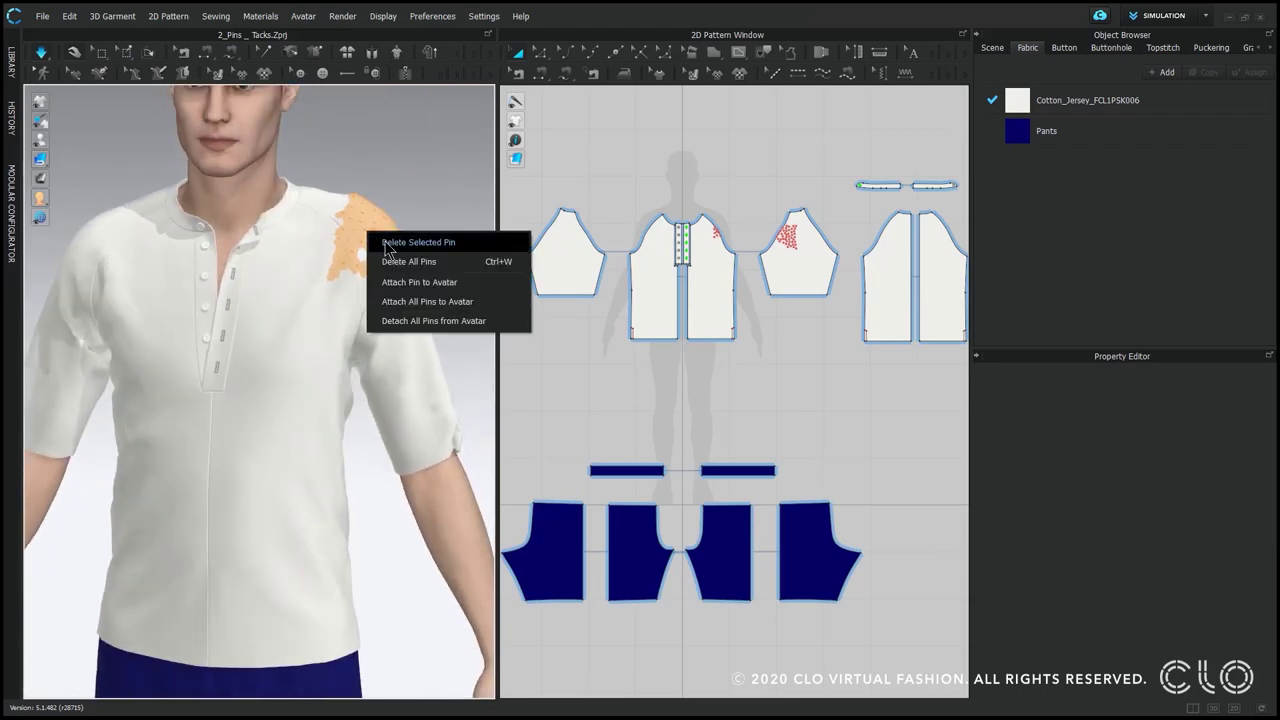
left_click(388, 242)
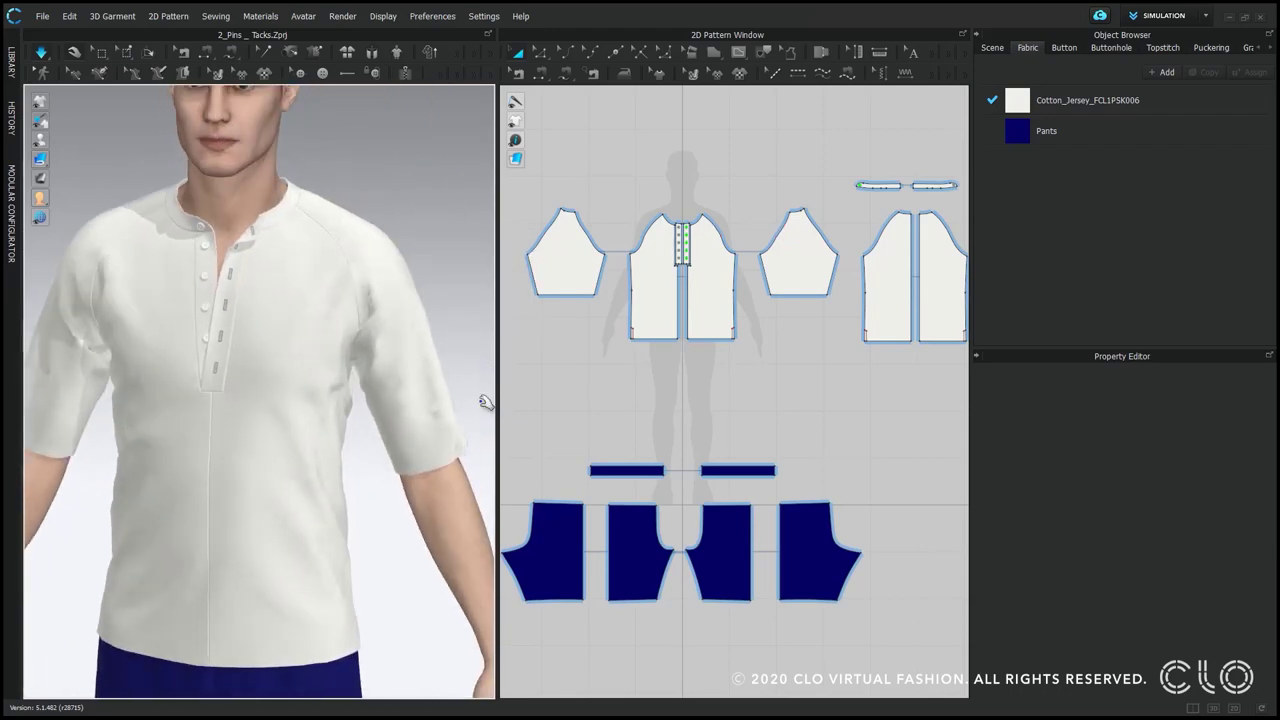
Pin two single mesh points and the side edge on the shirt's left front pattern
left_click(126, 54)
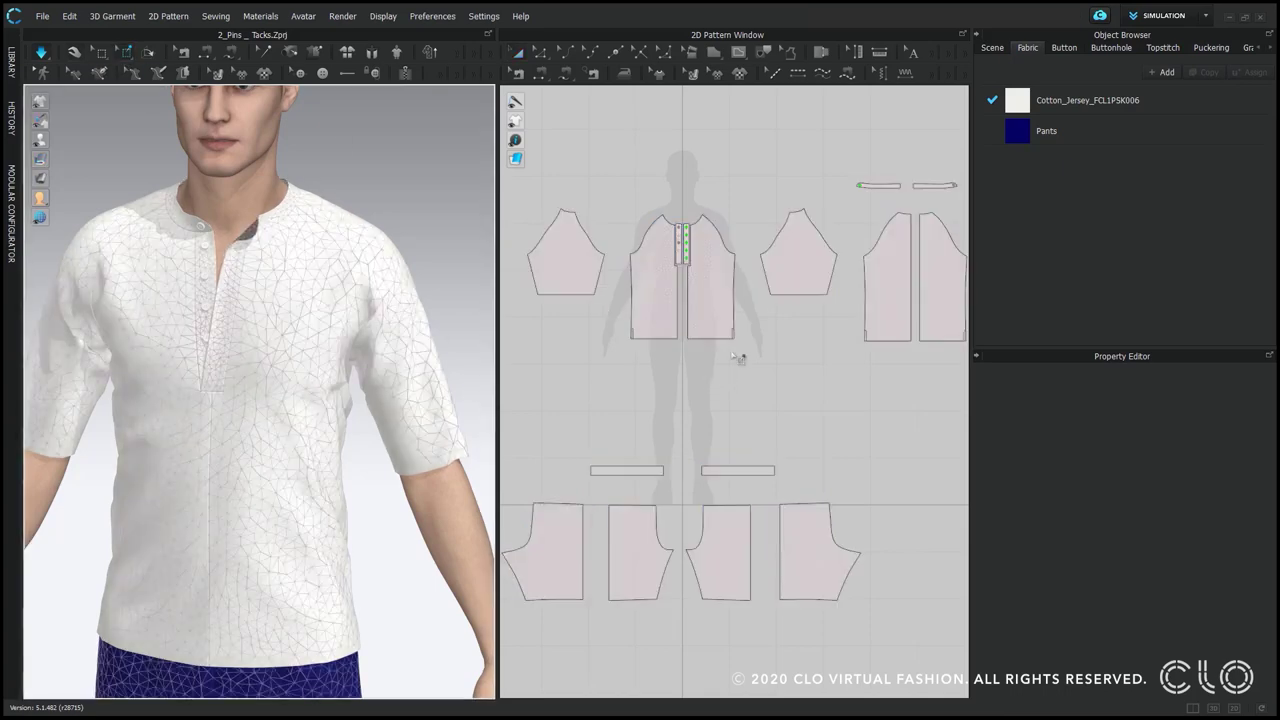
scroll(738, 357, "up", 6)
middle_click_drag(770, 304, 724, 480)
scroll(746, 271, "up", 6)
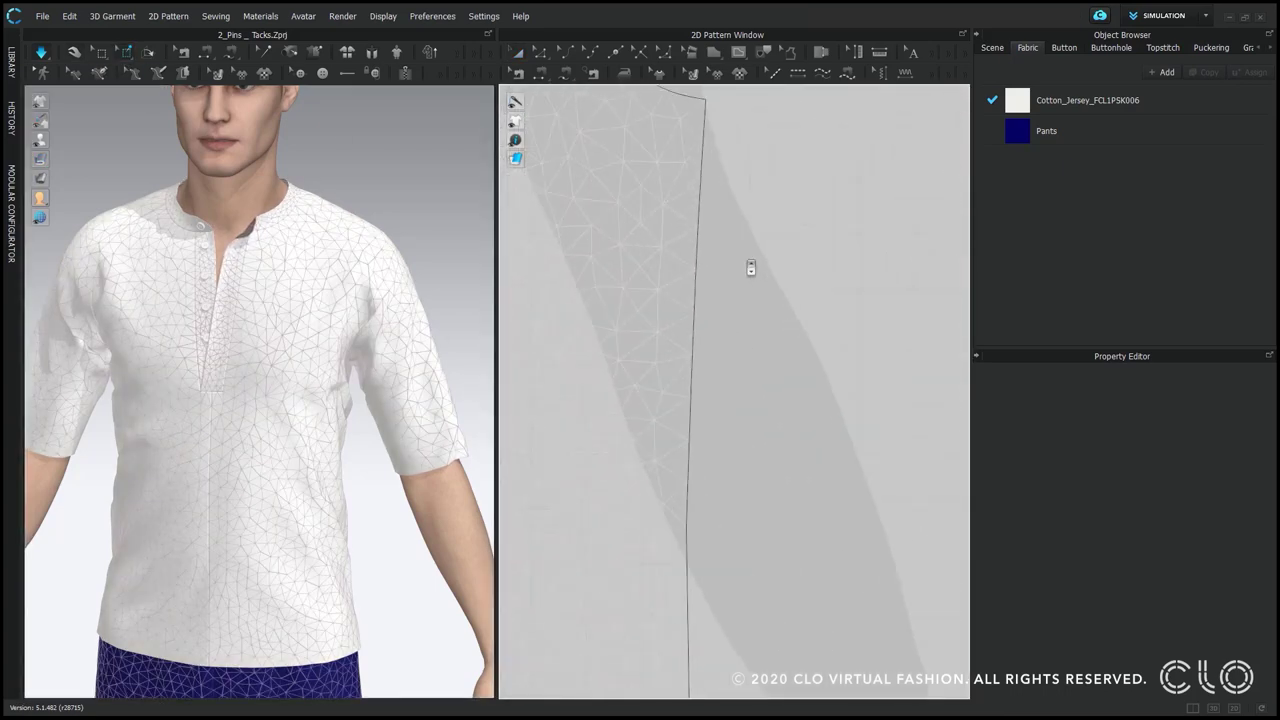
left_click(657, 289)
left_click(619, 245)
left_click(693, 358)
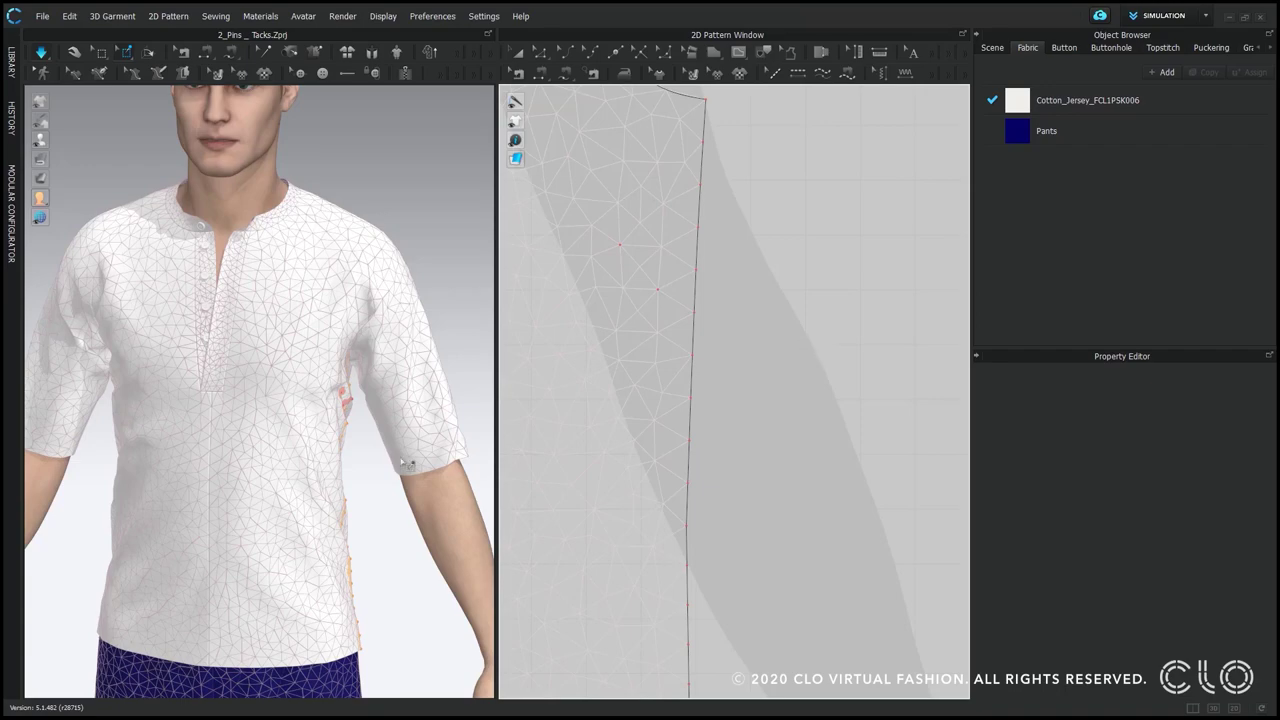
Delete all pins from the shirt's left side and return the garment to the full front view
right_click_drag(404, 460, 314, 428)
middle_click_drag(314, 424, 174, 212)
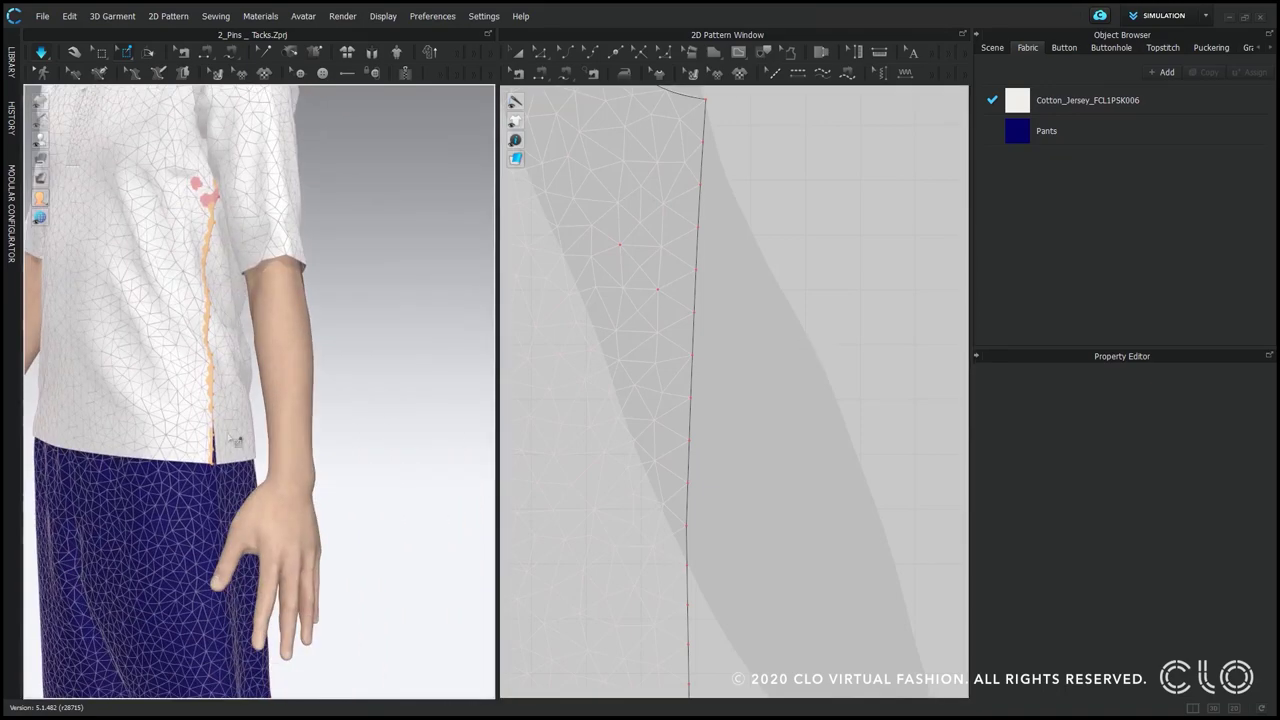
scroll(815, 336, "down", 3)
scroll(815, 336, "down", 4)
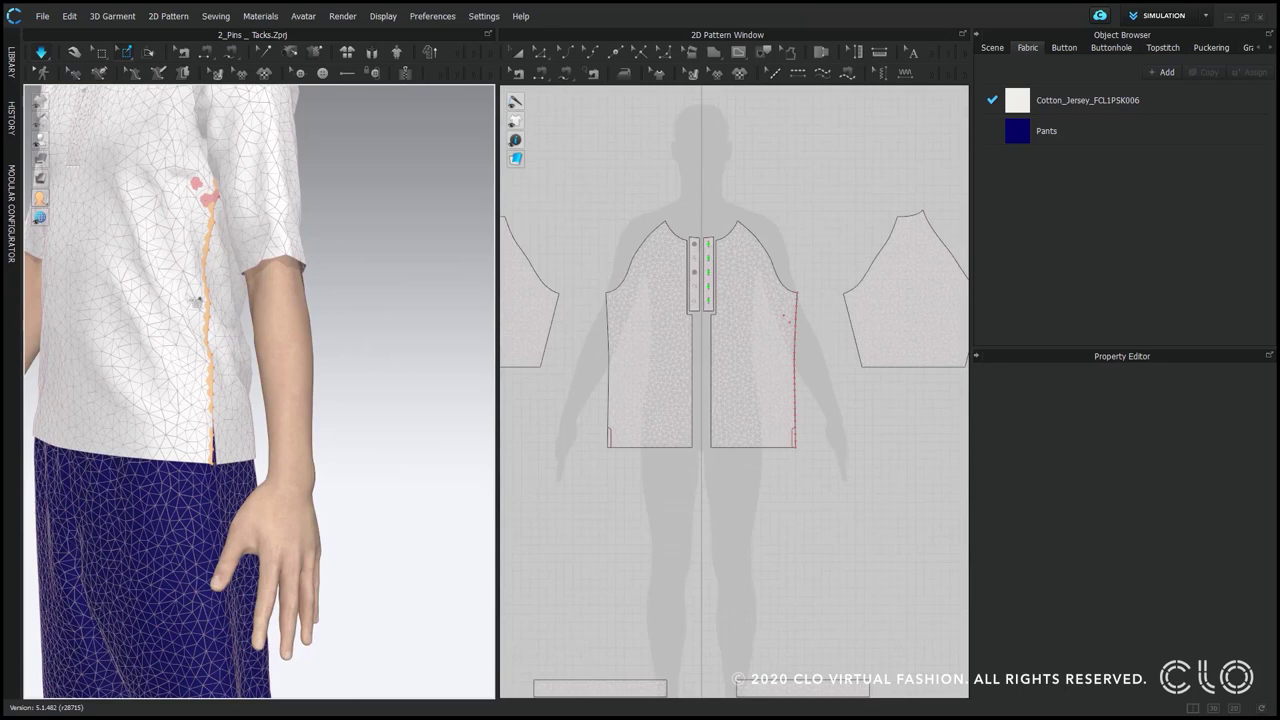
right_click(210, 284)
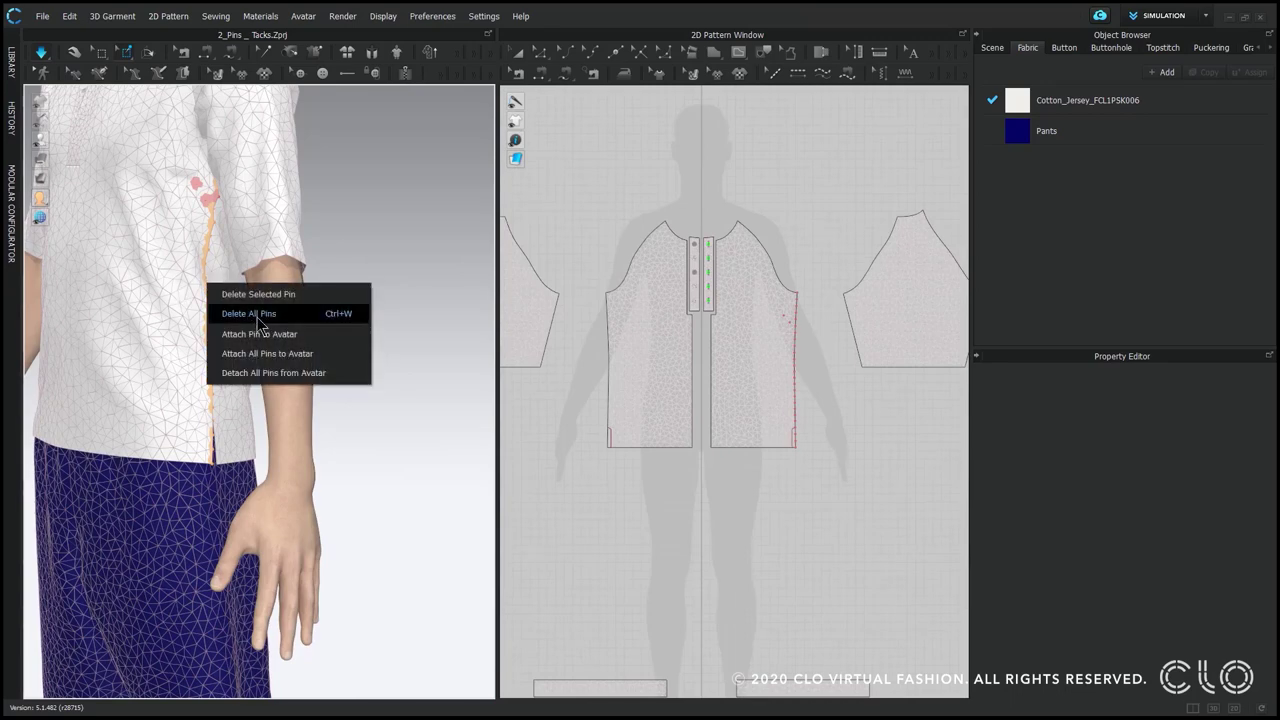
left_click(250, 314)
right_click_drag(420, 300, 473, 426)
key("2")
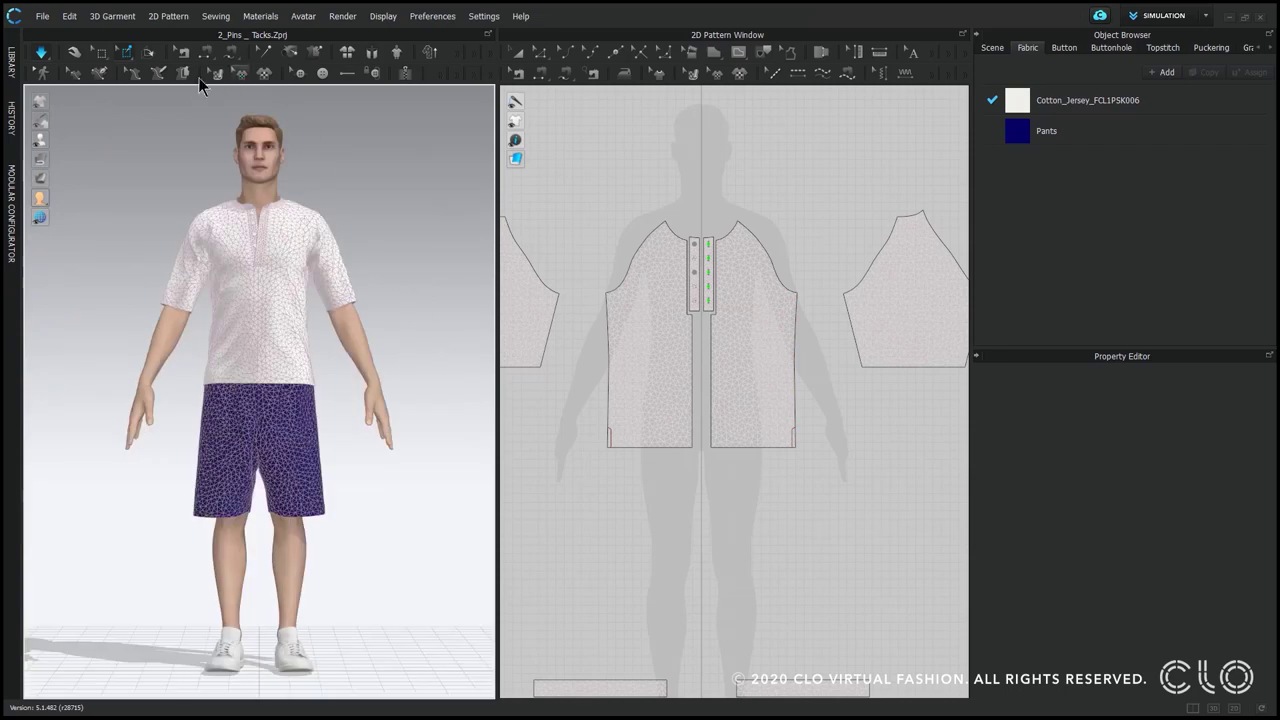
With Select/Move active, place several single pins across the shirt's lower left front in 3D
left_click(75, 55)
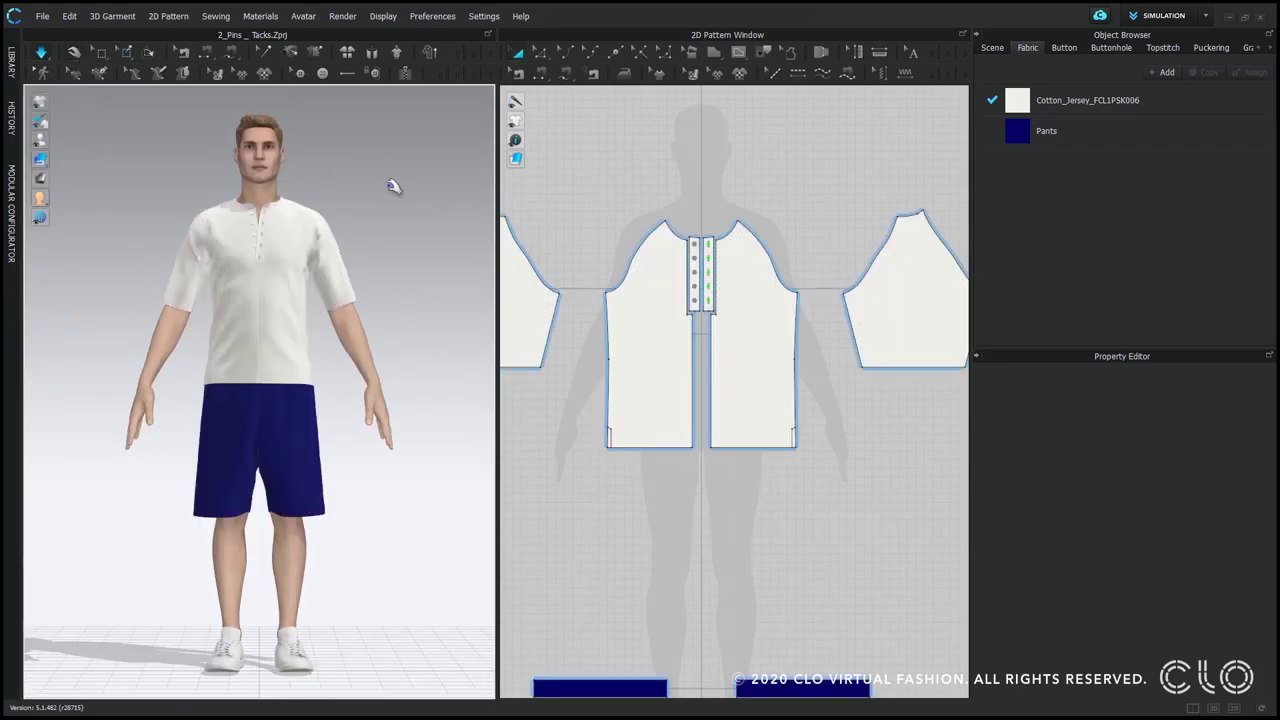
scroll(391, 215, "up", 1)
scroll(811, 389, "up", 3)
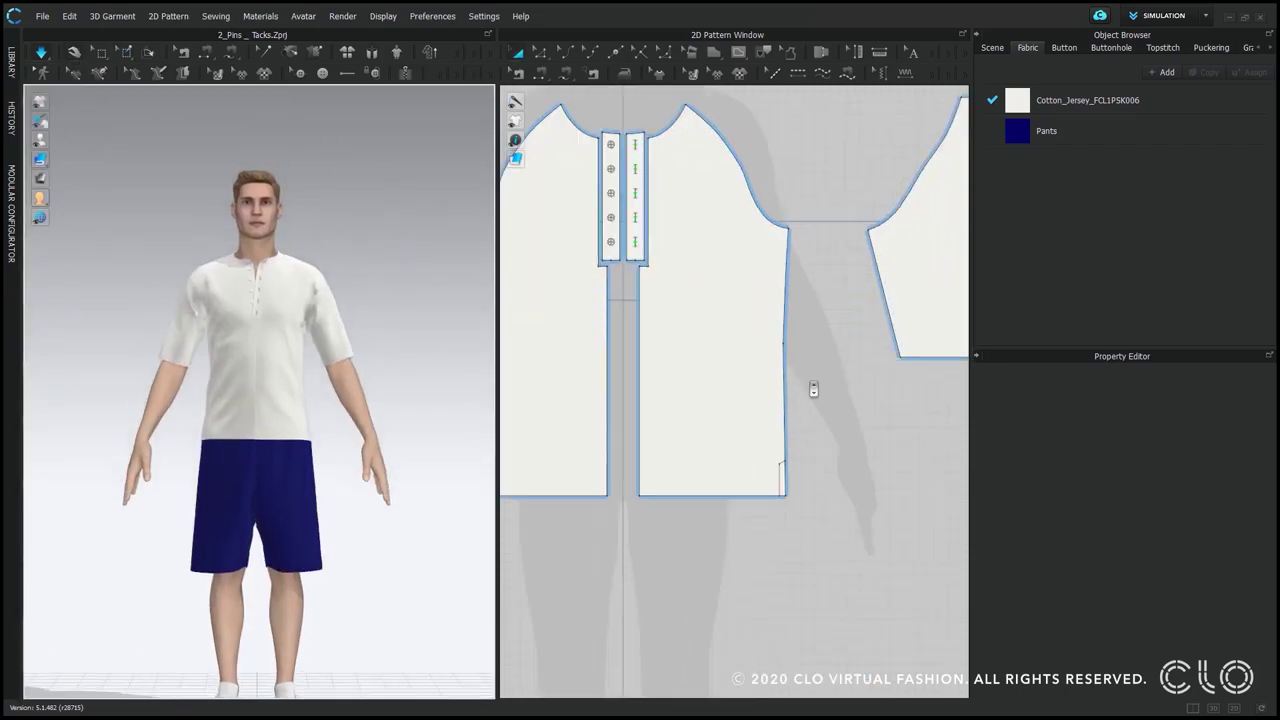
scroll(592, 372, "up", 3)
scroll(251, 290, "up", 5)
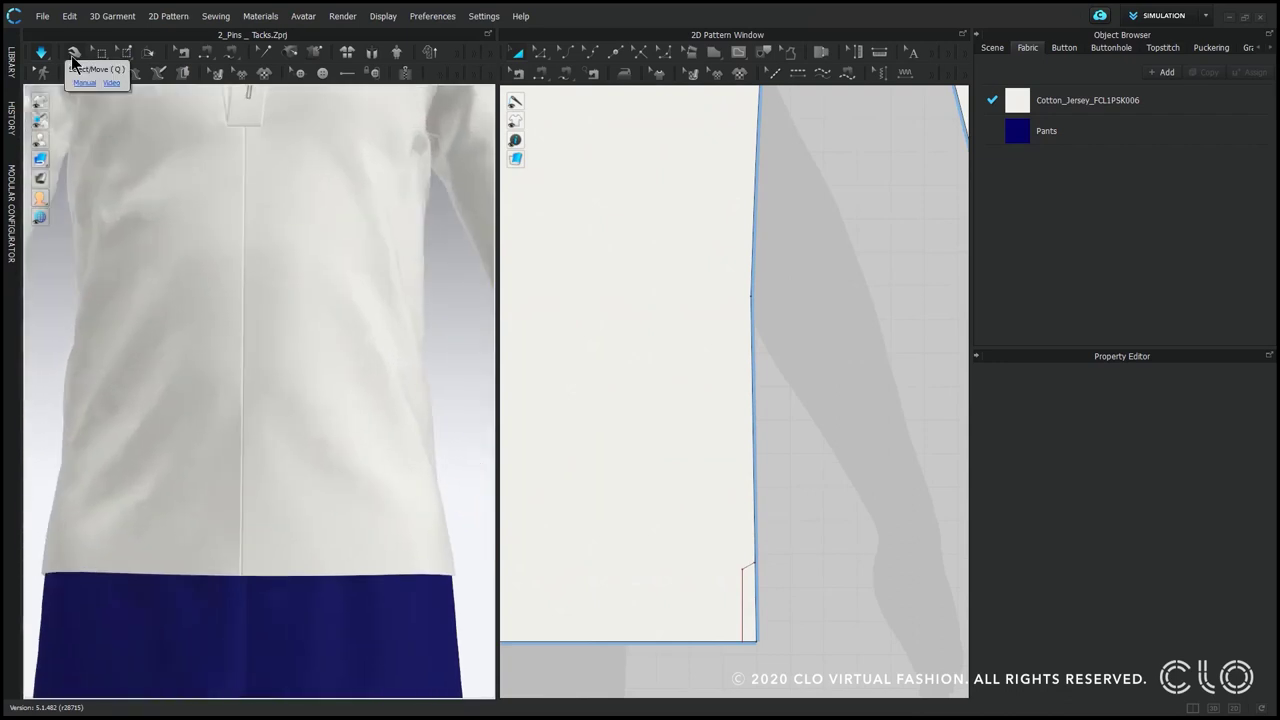
left_click(333, 367)
left_click(308, 225)
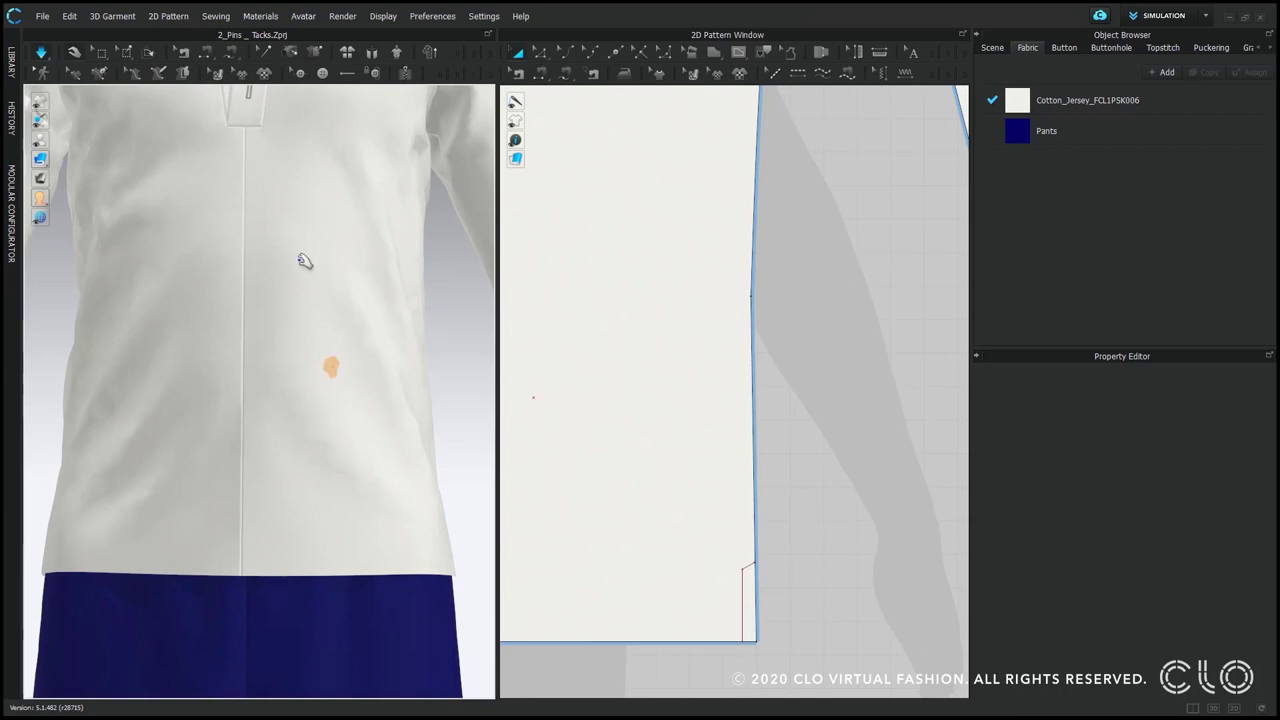
left_click(286, 382)
left_click(333, 468)
left_click(371, 338)
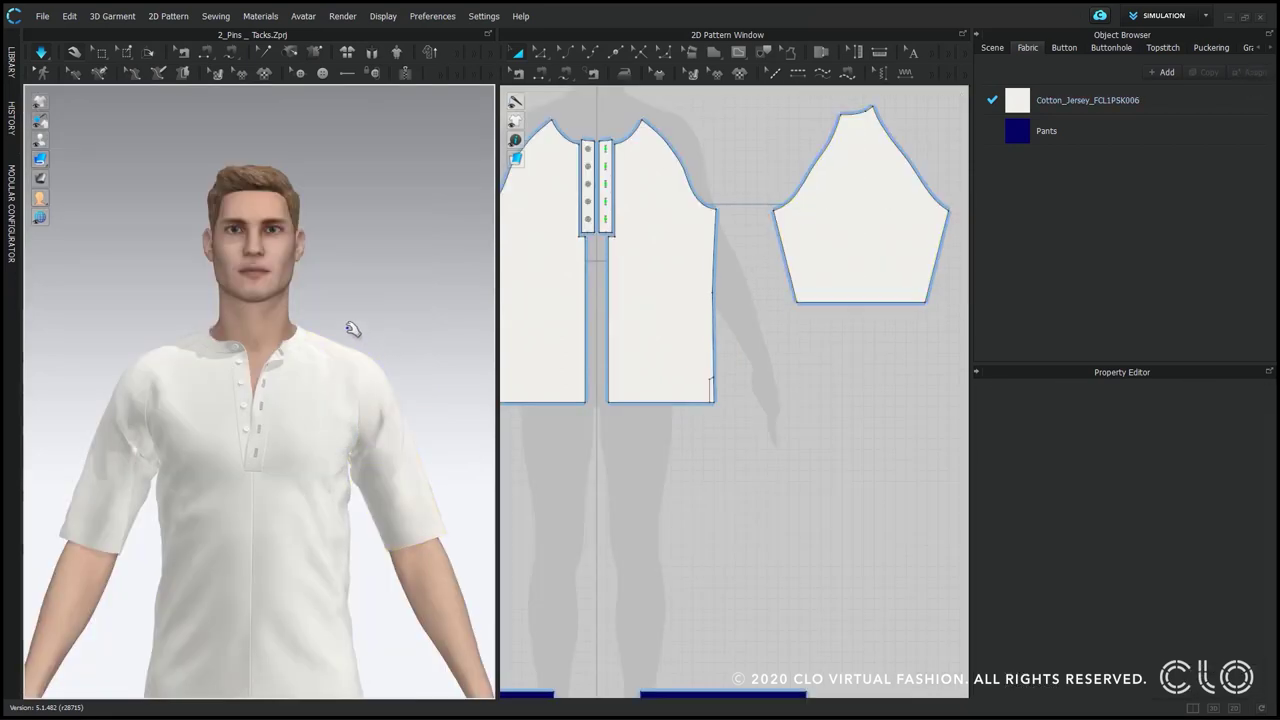
Box-pin the mesh at the upper inner corner of the buttonhole placket pattern
scroll(357, 339, "up", 5)
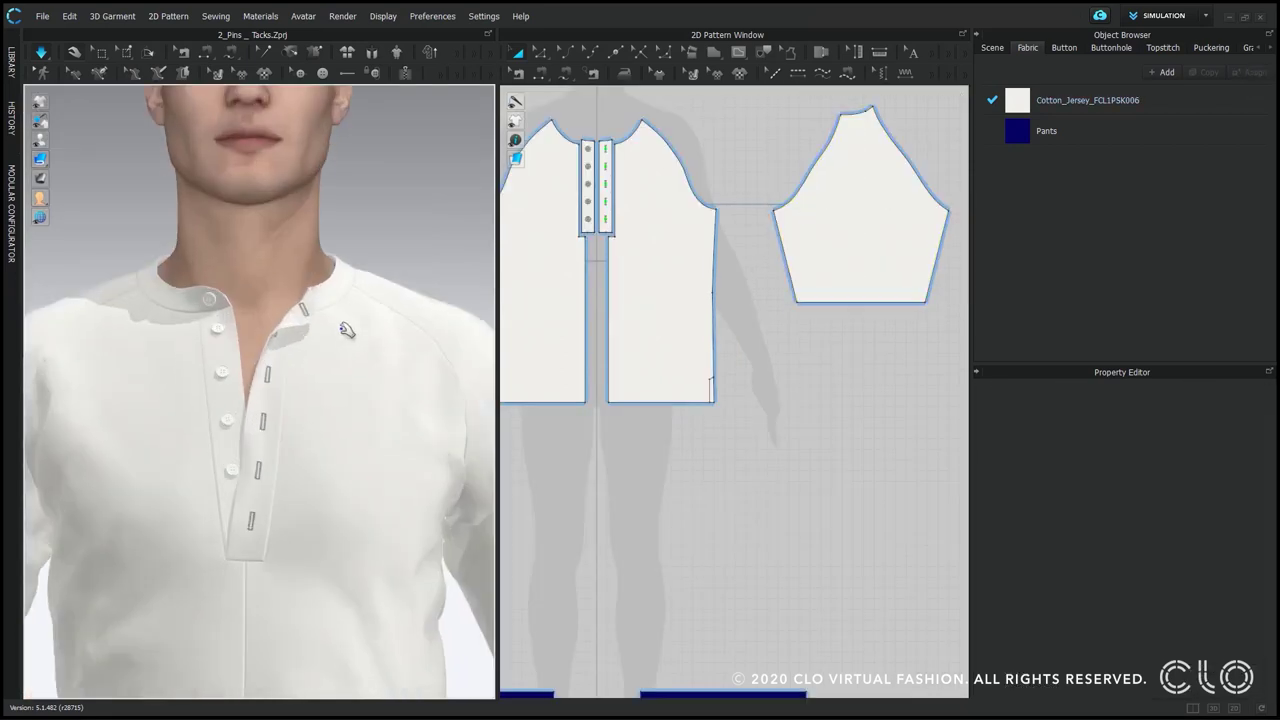
right_click_drag(357, 339, 329, 354)
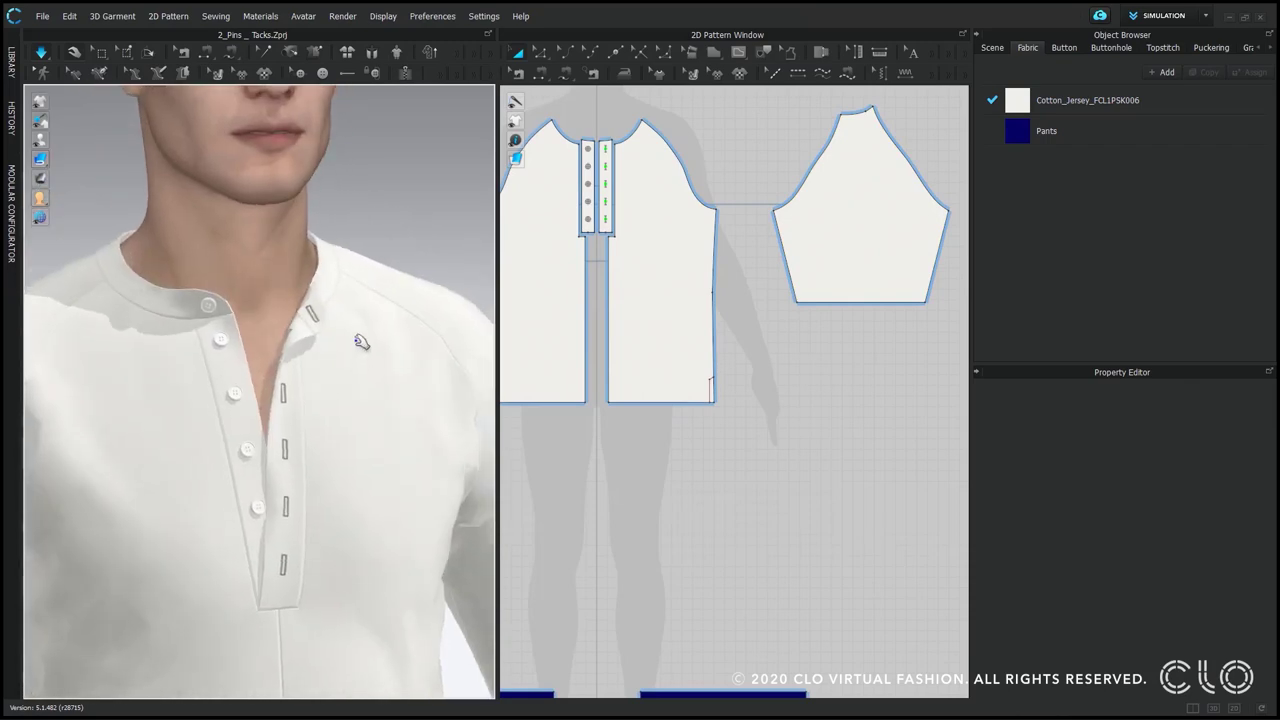
left_click(121, 52)
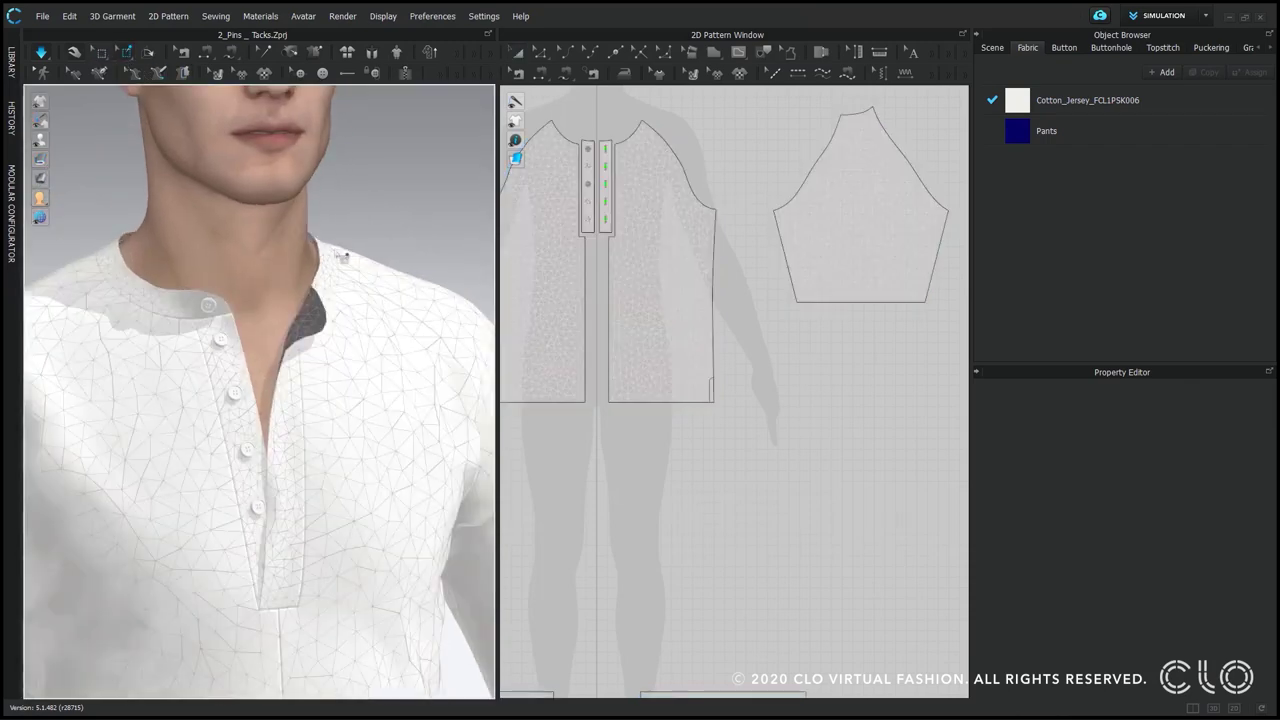
scroll(712, 237, "up", 6)
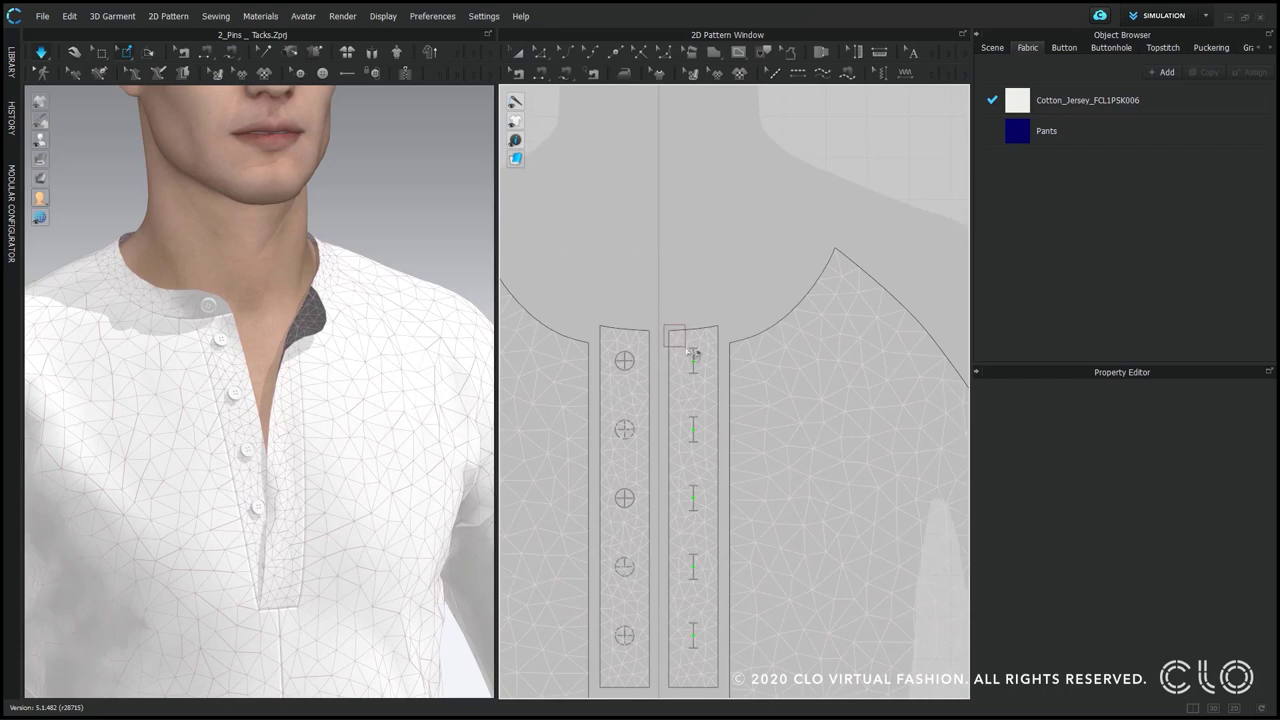
right_click_drag(383, 340, 300, 311)
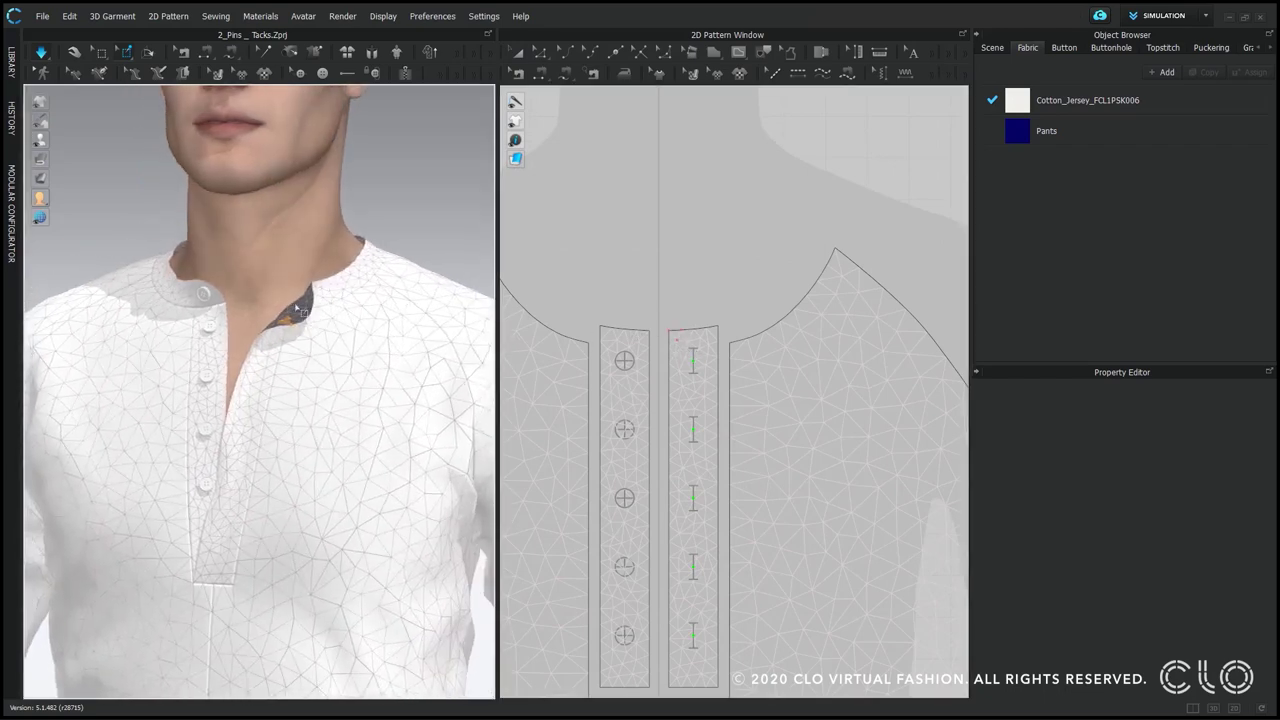
Pull the pinned placket corner across the neck opening and align it over the button placket just below the collar button
left_click(70, 50)
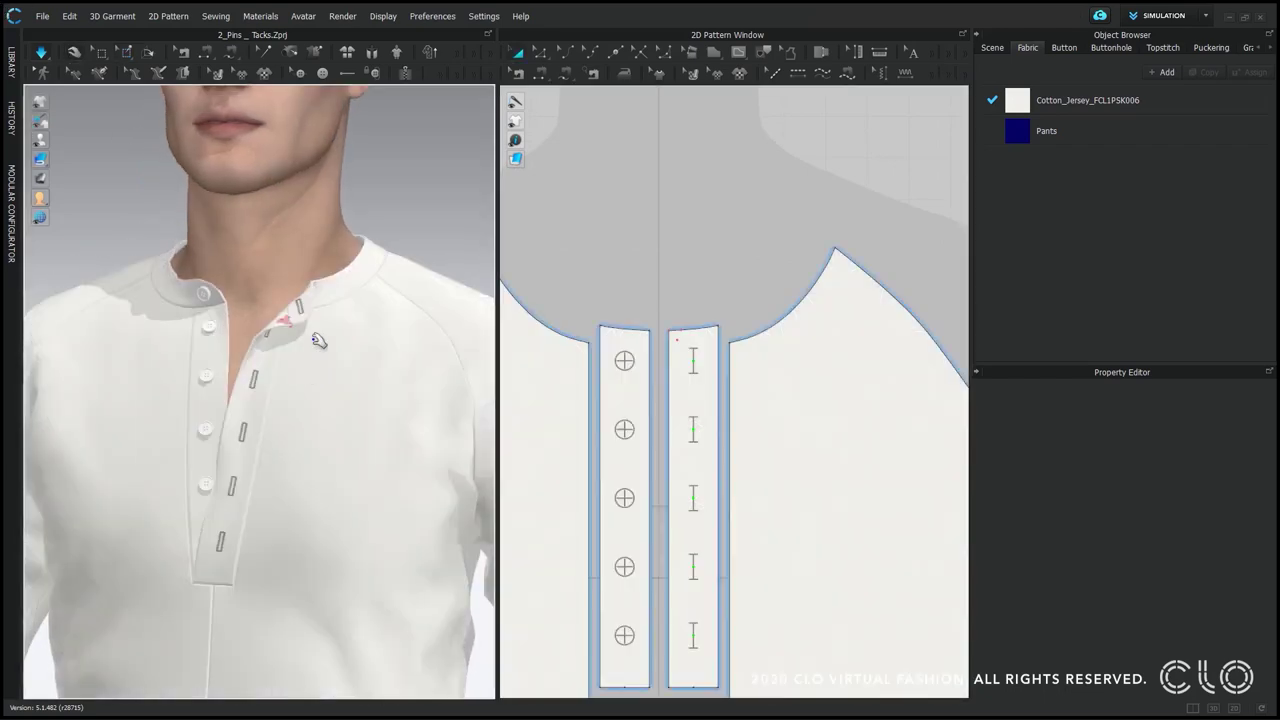
left_click_drag(284, 320, 195, 294)
right_click_drag(264, 395, 205, 337)
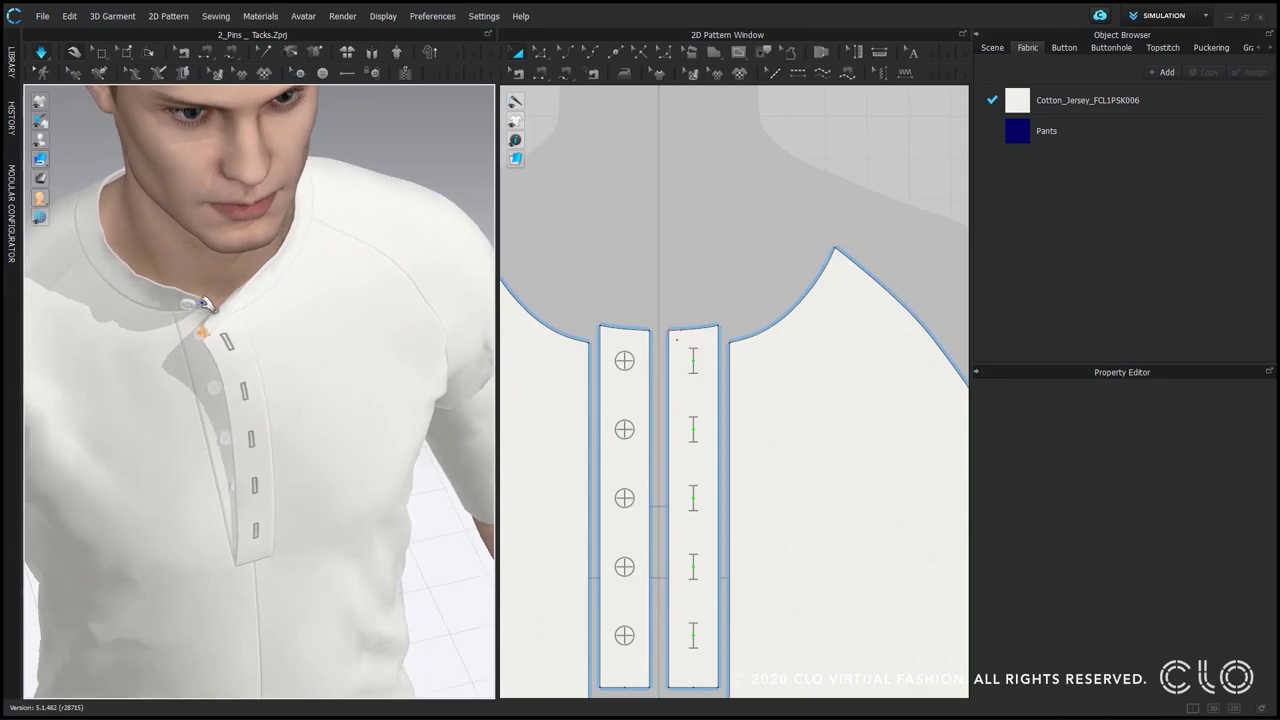
left_click_drag(210, 304, 244, 293)
right_click_drag(377, 401, 349, 357)
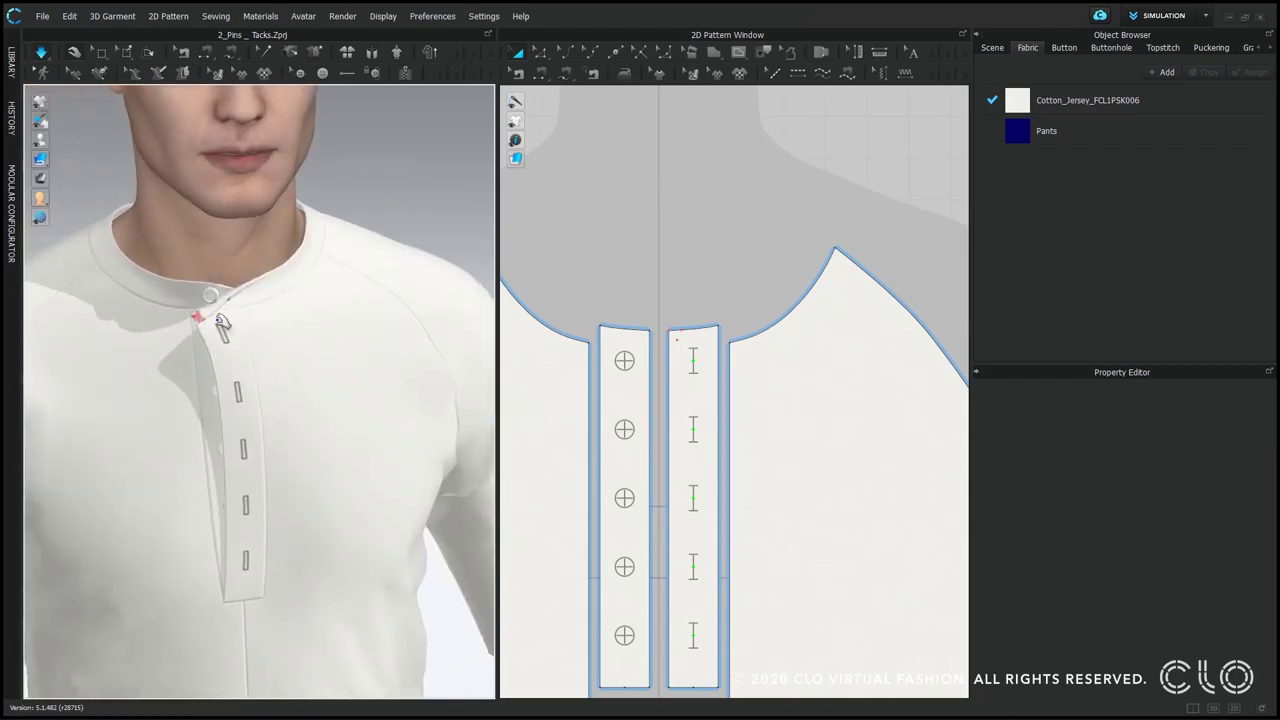
left_click_drag(197, 317, 202, 300)
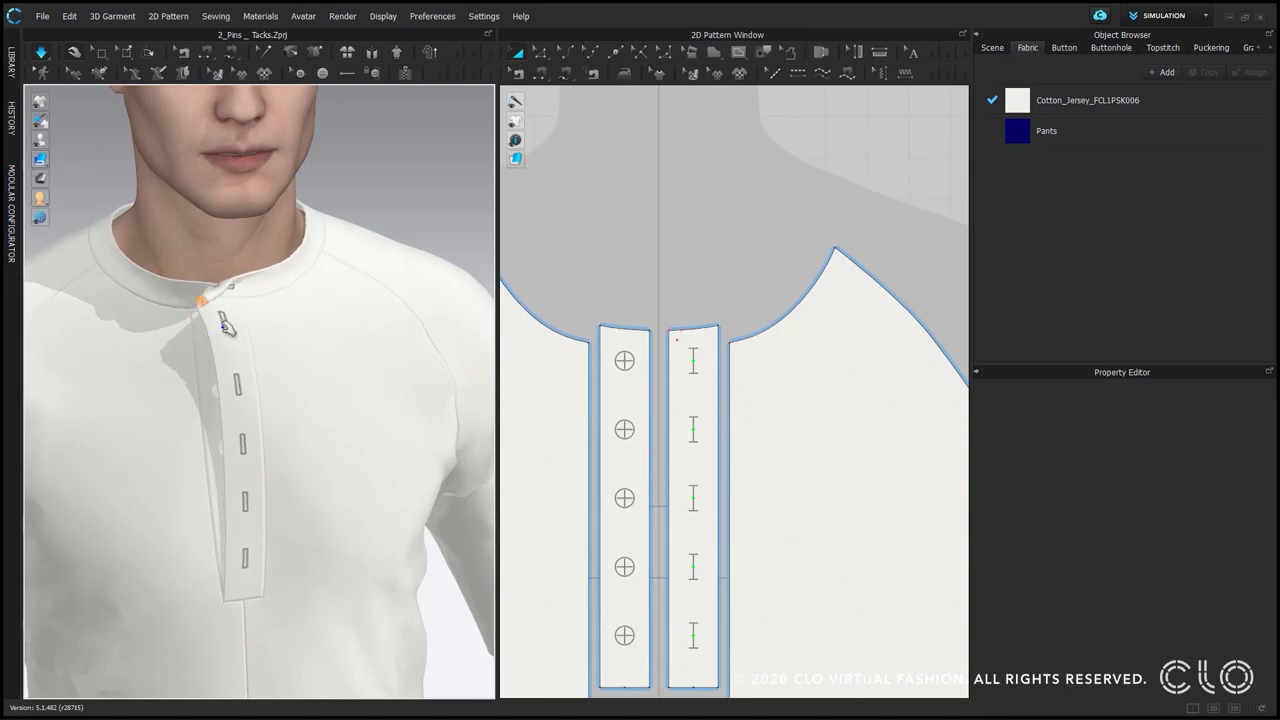
right_click_drag(224, 325, 362, 203)
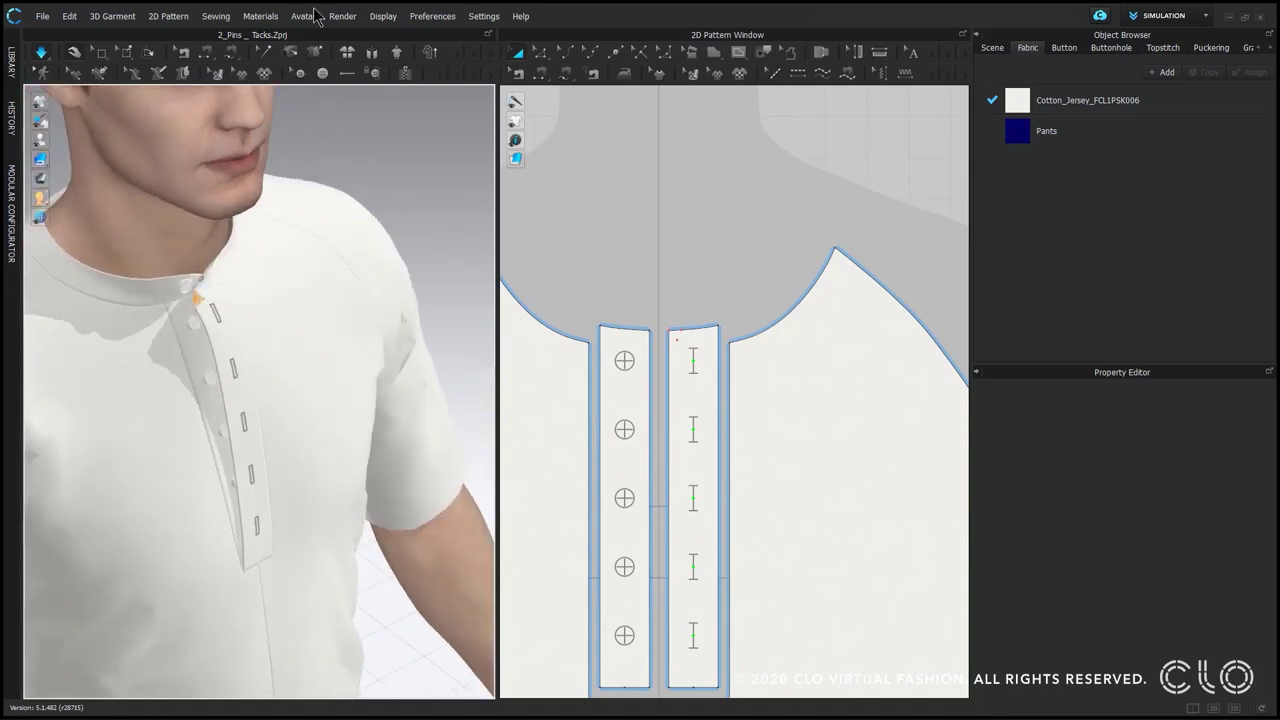
Fasten the four lower placket buttons to their matching buttonholes, pausing the simulation
left_click(373, 77)
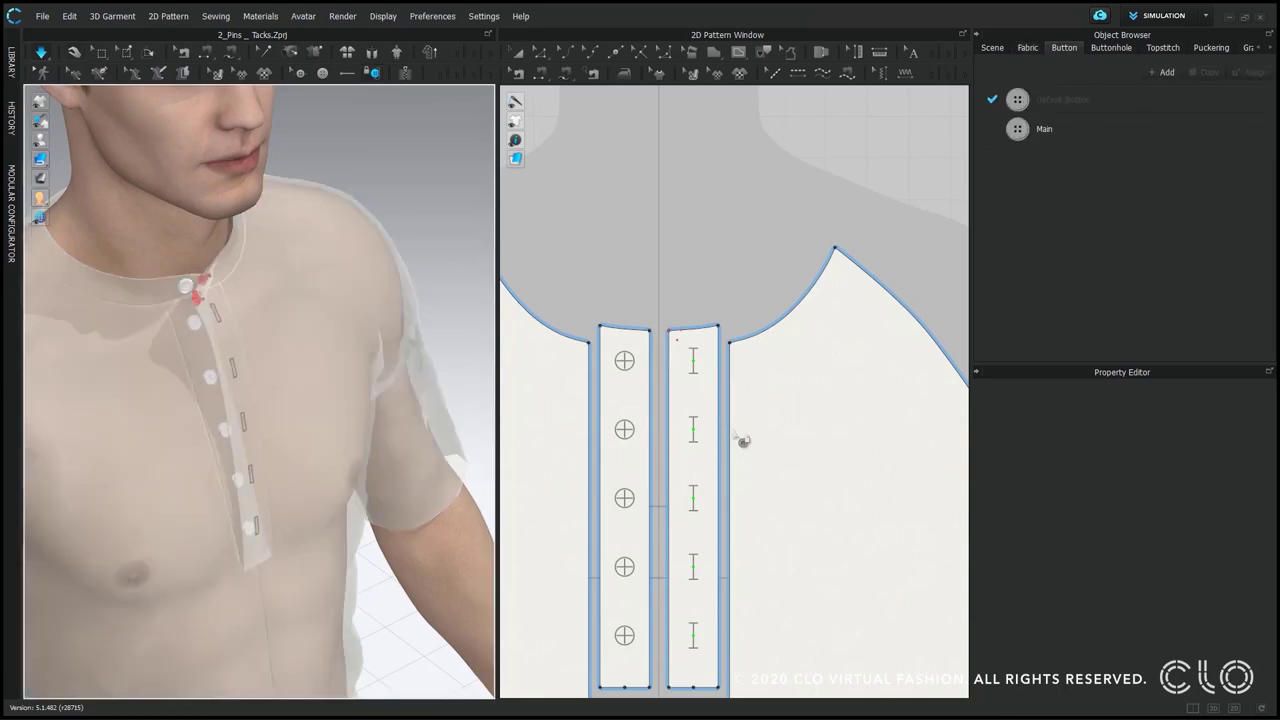
middle_click_drag(647, 431, 624, 347)
left_click(612, 352)
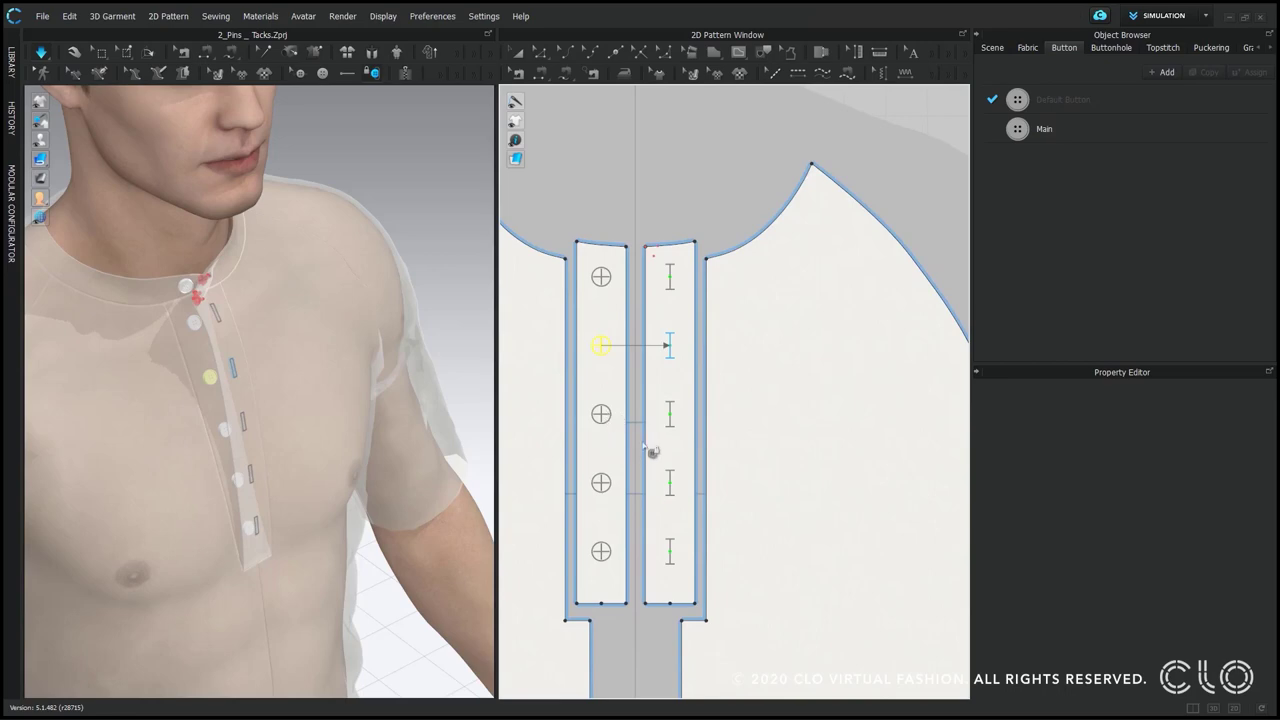
key("space")
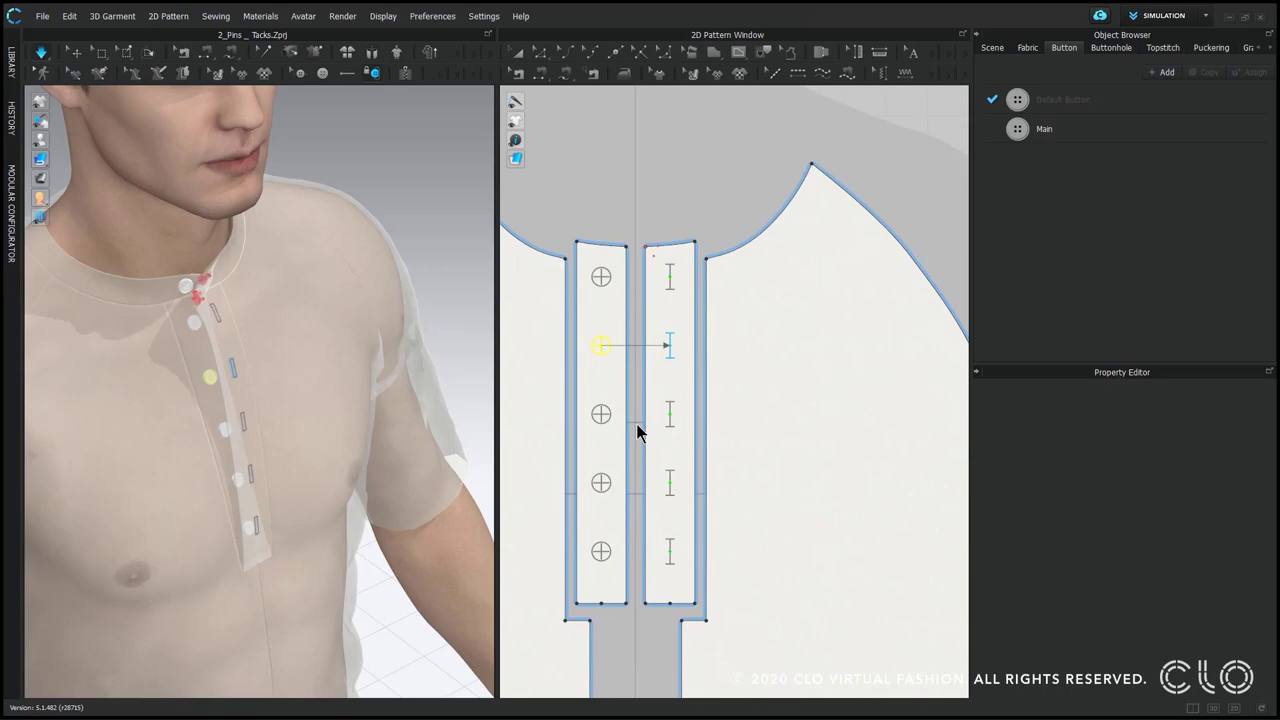
left_click_drag(641, 418, 571, 575)
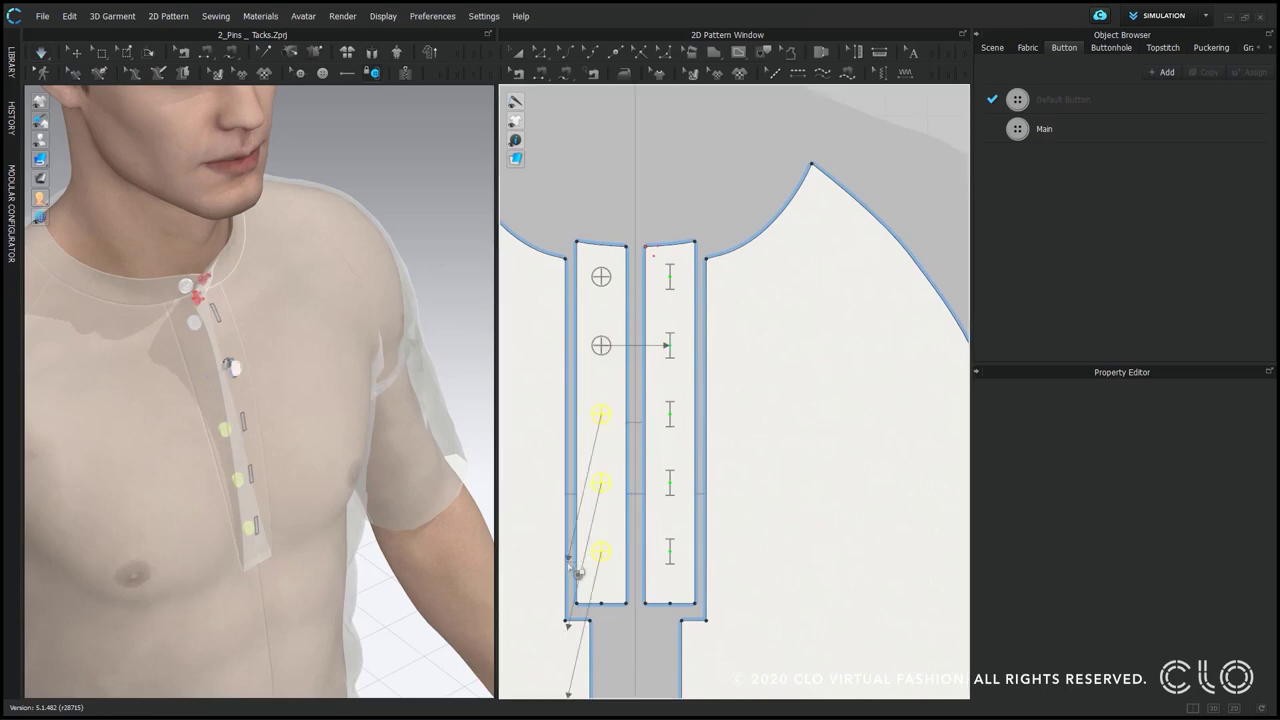
left_click(670, 428)
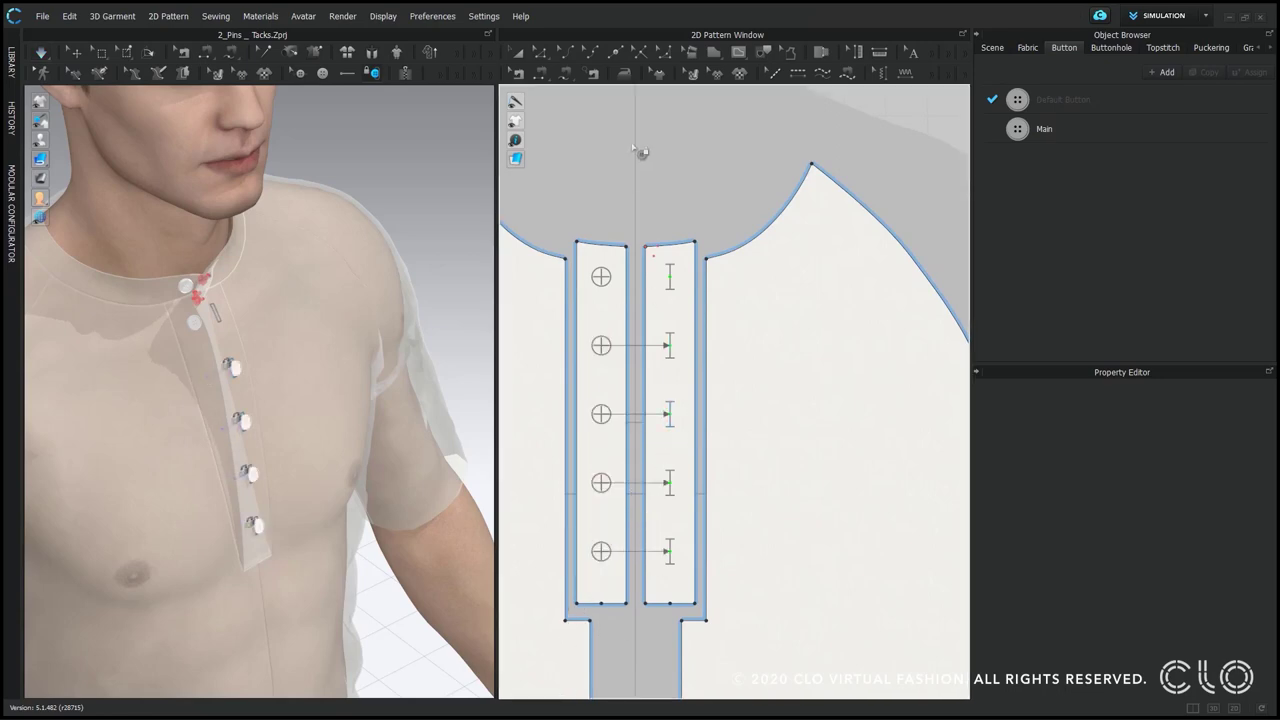
Simulate the fastened placket and attach the pin at its upper corner to the avatar
left_click(41, 52)
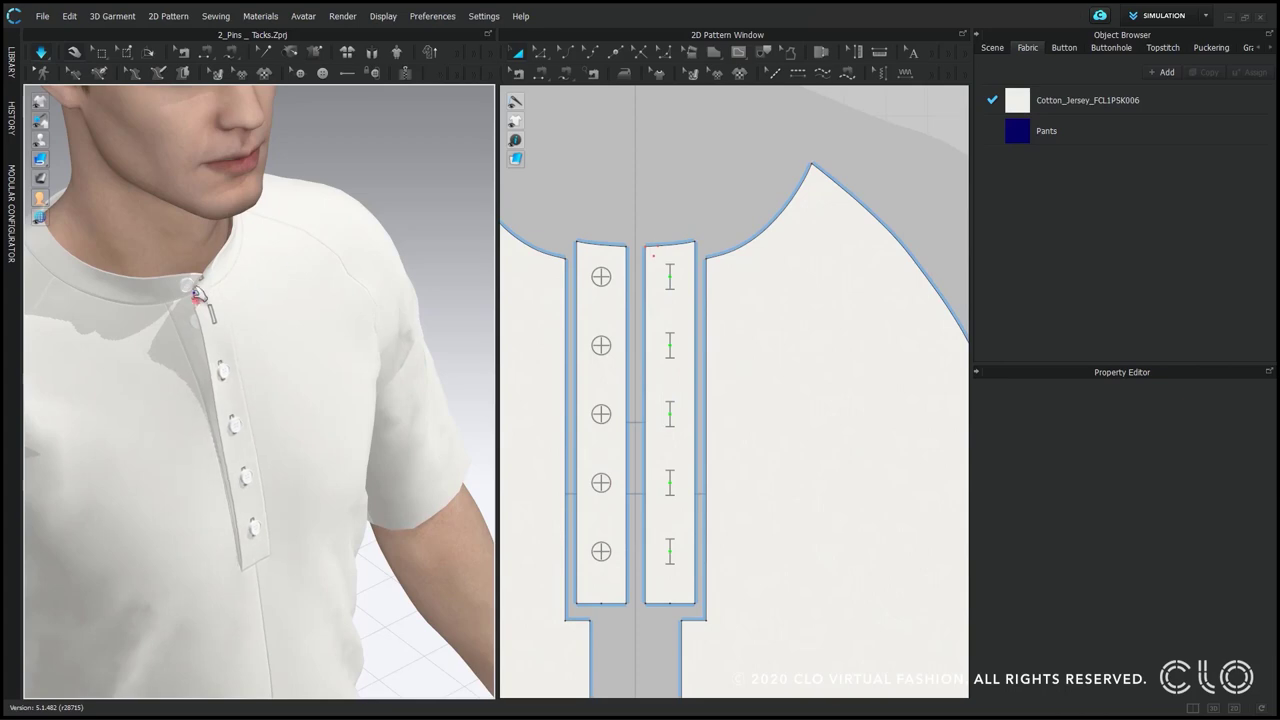
right_click(197, 298)
left_click(250, 348)
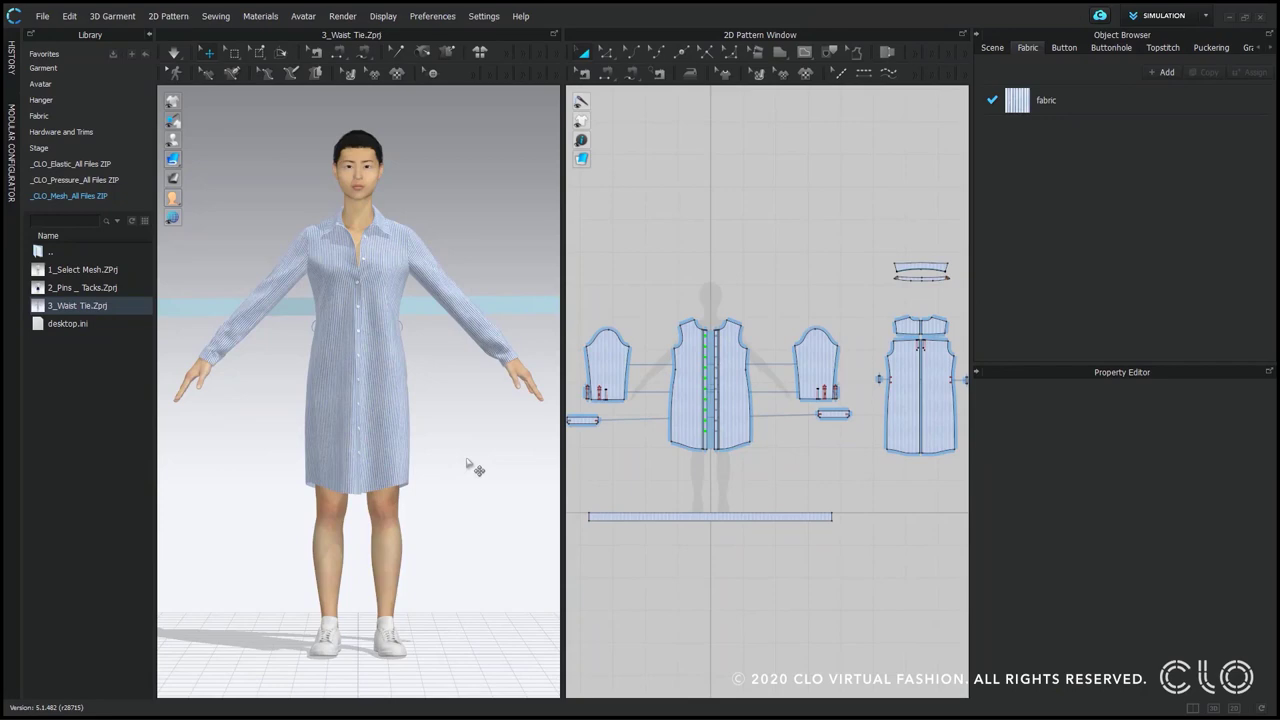
In the 3_Waist Tie project, unfreeze the long waist tie pattern
left_click(149, 36)
right_click_drag(232, 326, 217, 358)
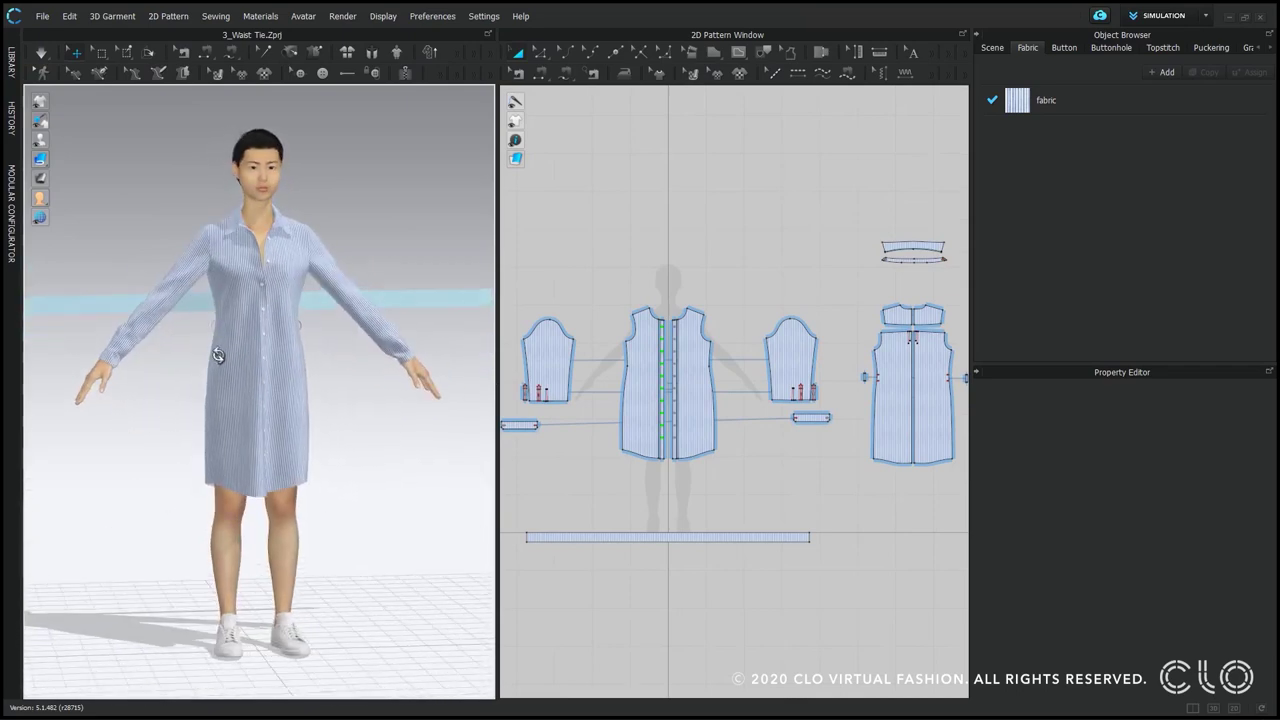
left_click(567, 539)
right_click(392, 296)
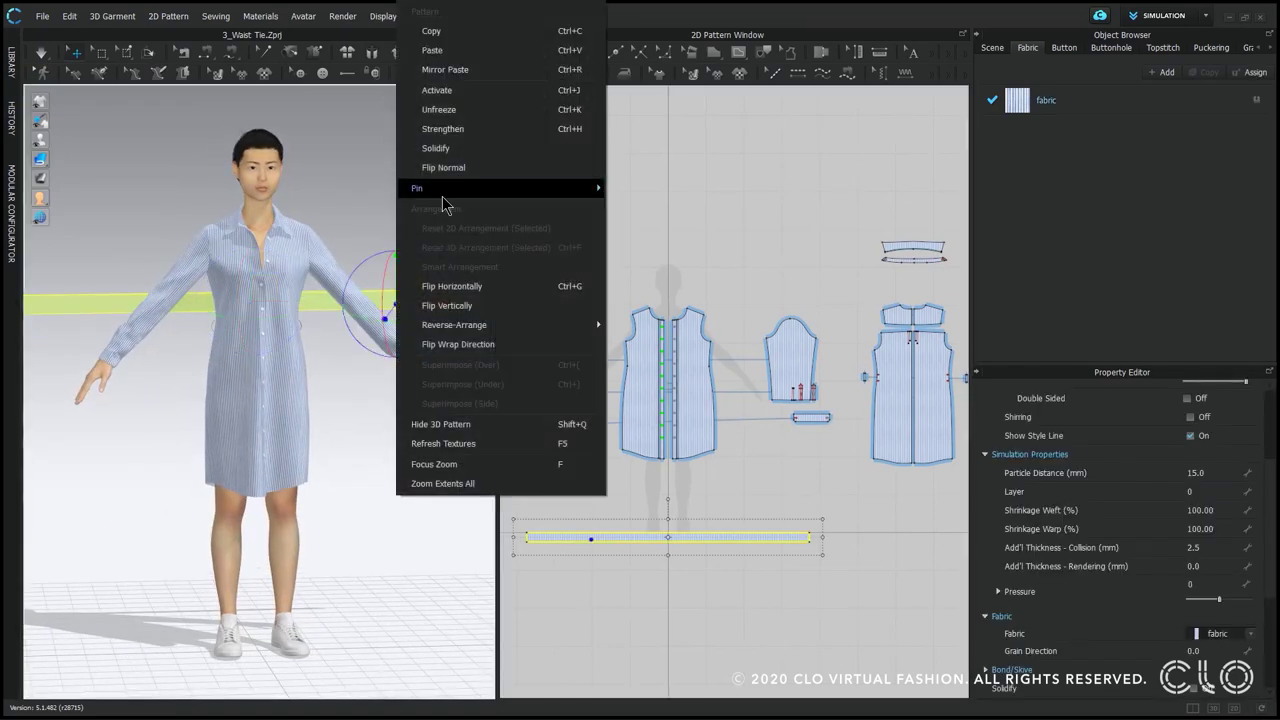
left_click(448, 118)
left_click(420, 334)
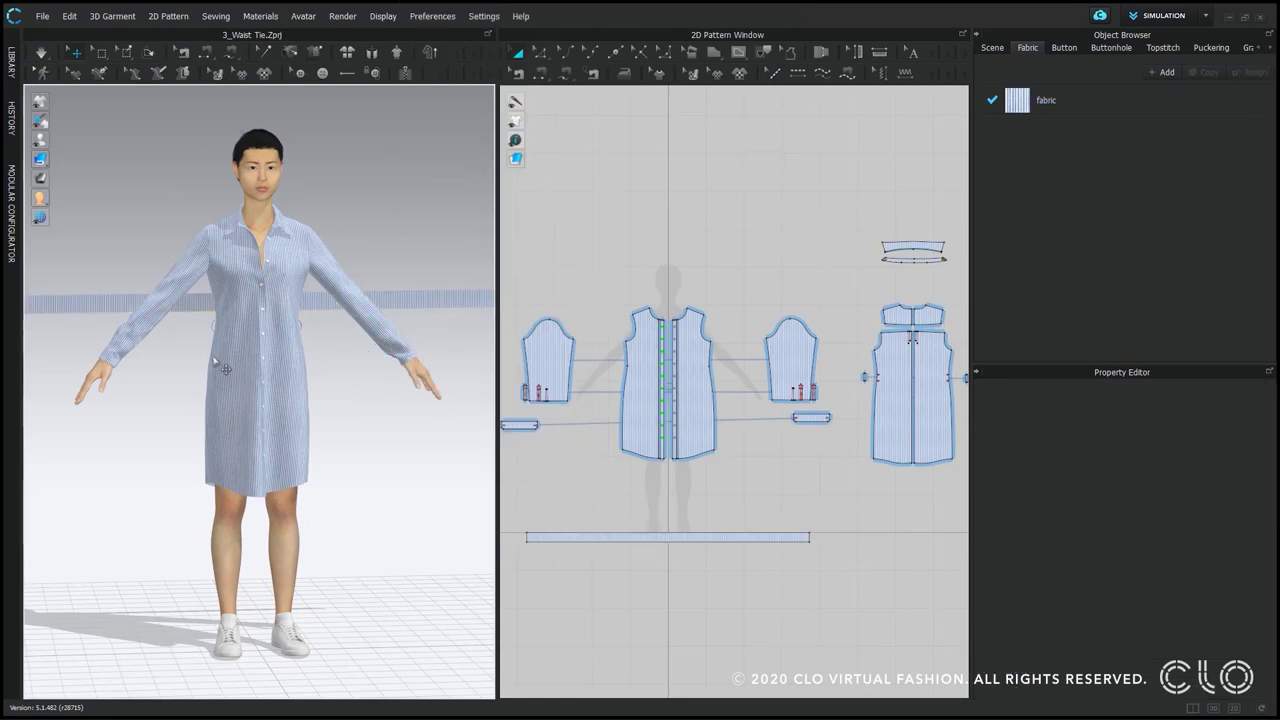
Pin the centre and both ends of the long waist tie pattern using box mesh selections
right_click_drag(222, 366, 490, 355)
left_click(126, 52)
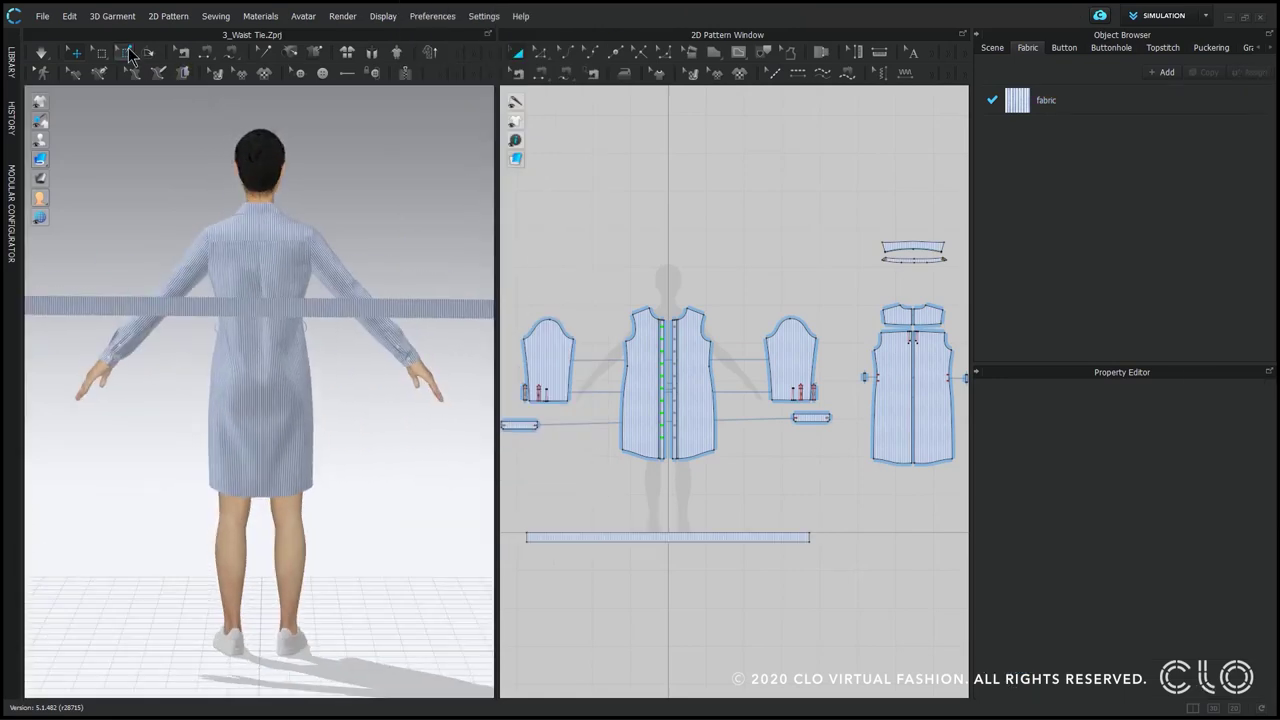
left_click_drag(632, 515, 712, 568)
left_click_drag(800, 528, 832, 566)
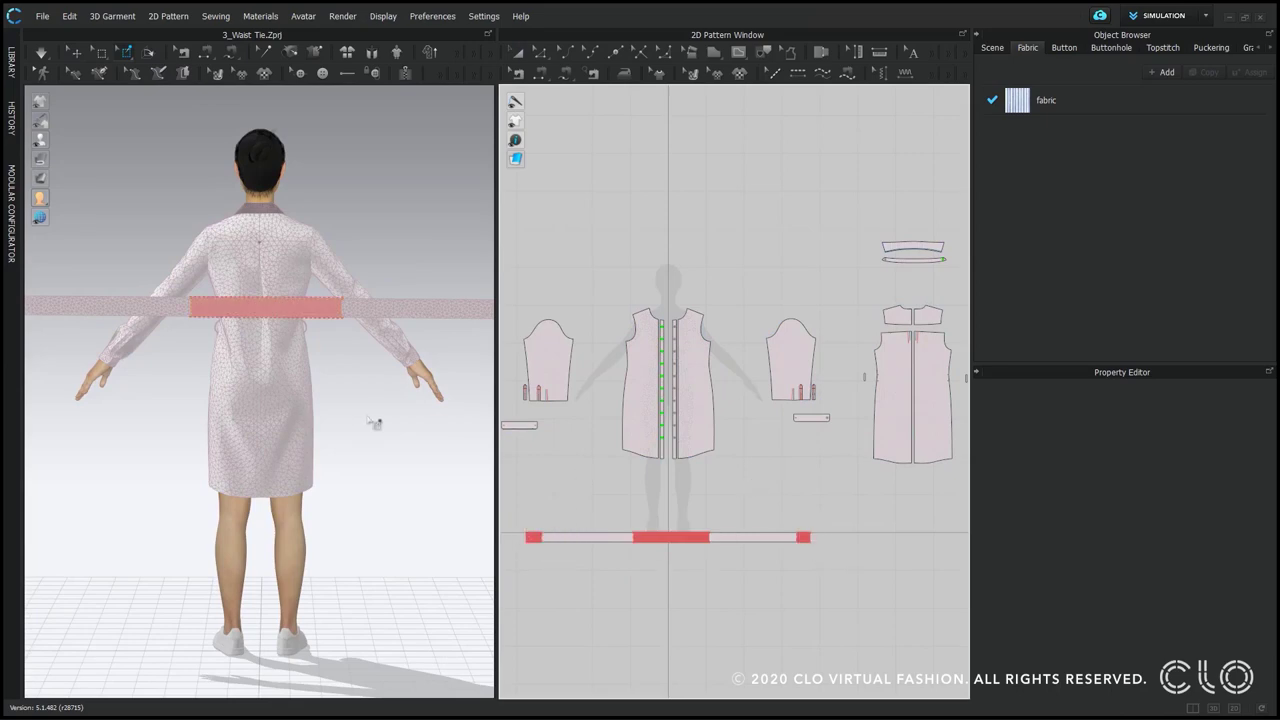
Start the simulation and bring one pinned tie end around the avatar's right side to the front
right_click_drag(368, 418, 302, 425)
left_click(41, 52)
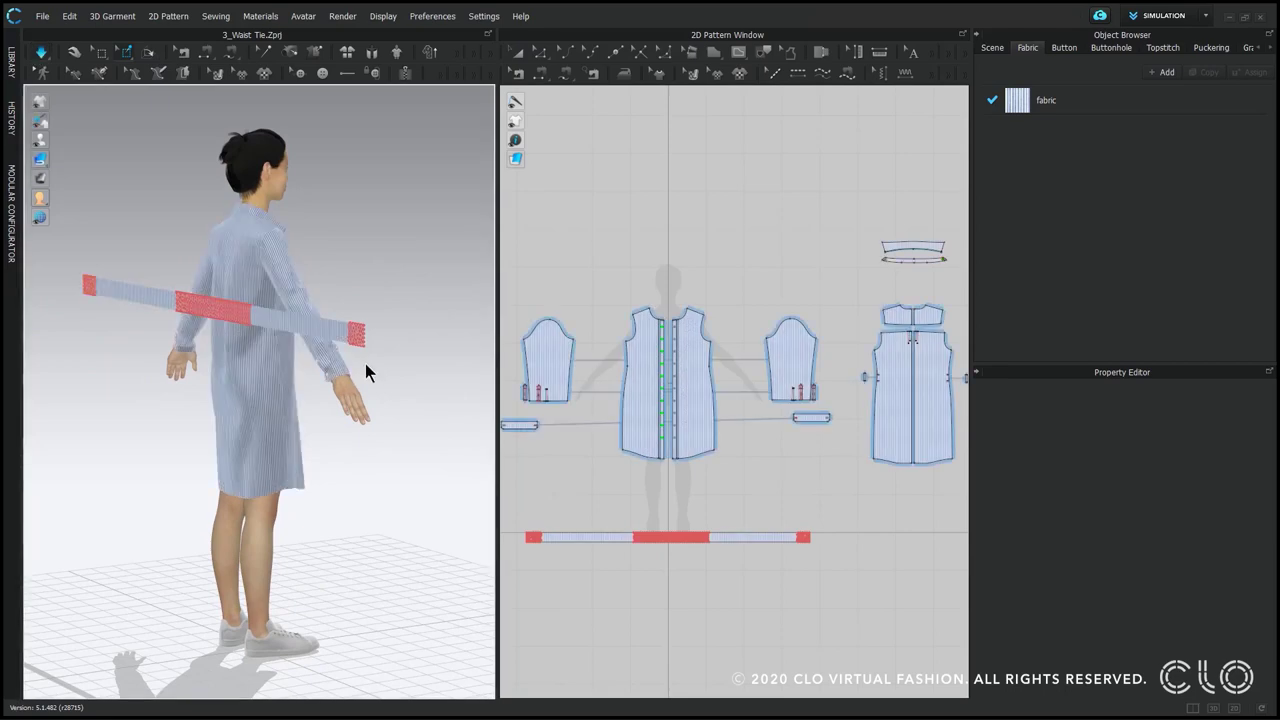
right_click_drag(392, 405, 418, 325)
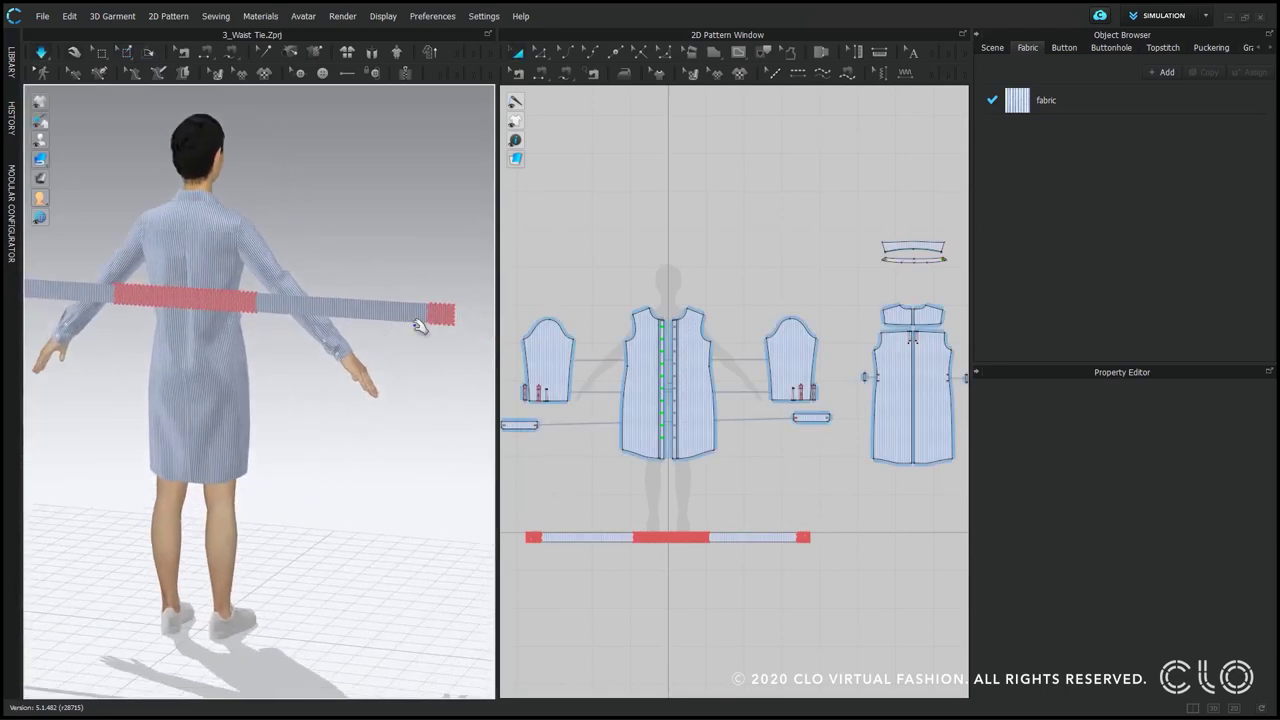
left_click_drag(428, 325, 290, 350)
right_click_drag(332, 358, 203, 322)
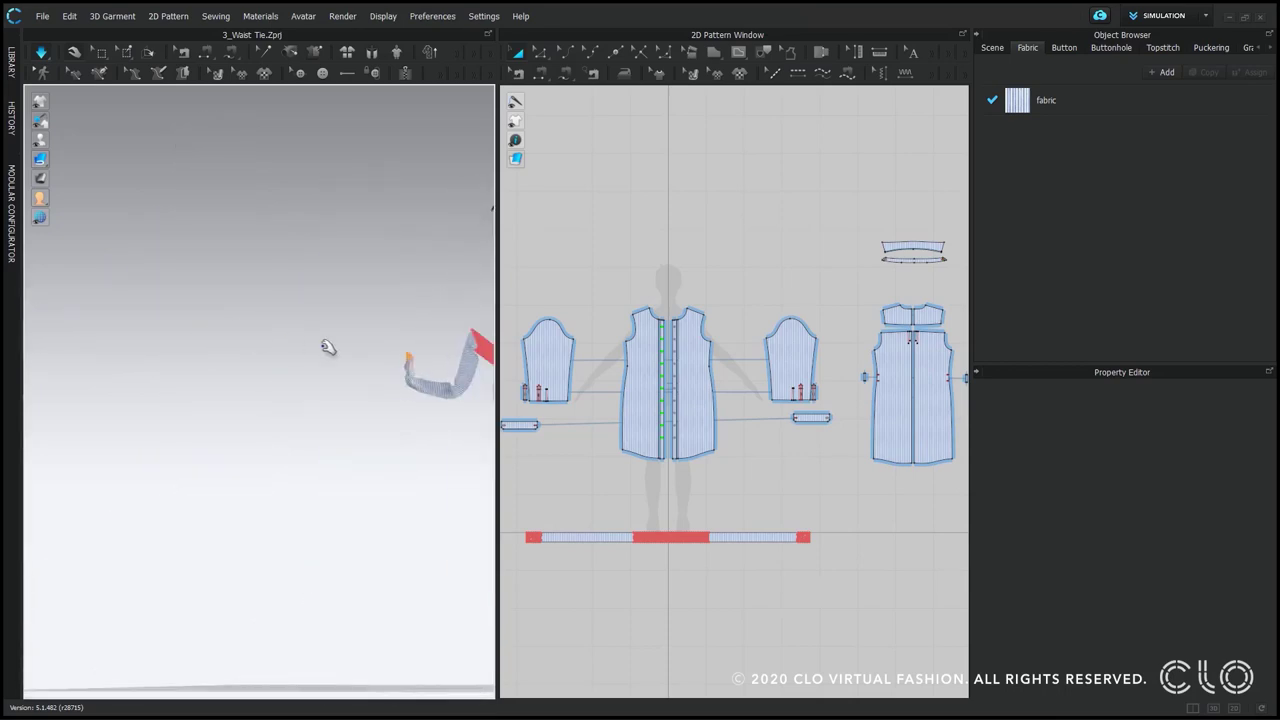
middle_click_drag(329, 346, 151, 309)
right_click_drag(151, 309, 190, 305)
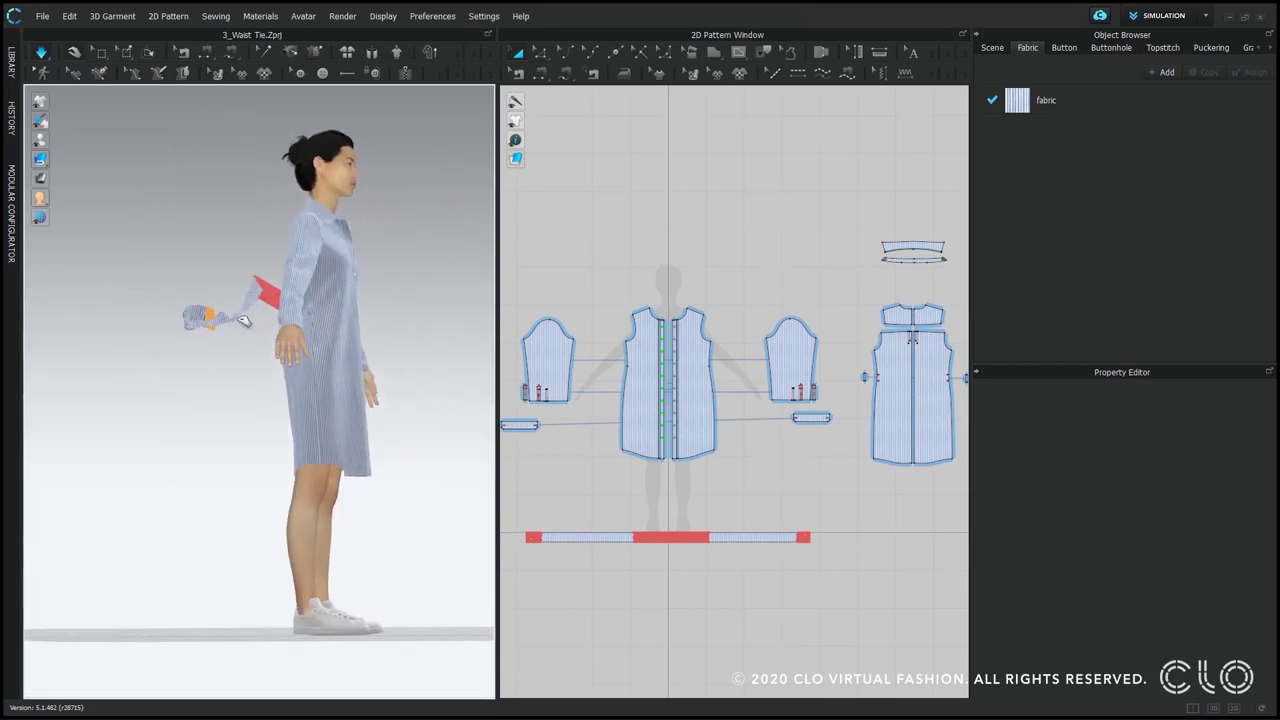
left_click_drag(285, 331, 390, 325)
right_click_drag(368, 343, 397, 339)
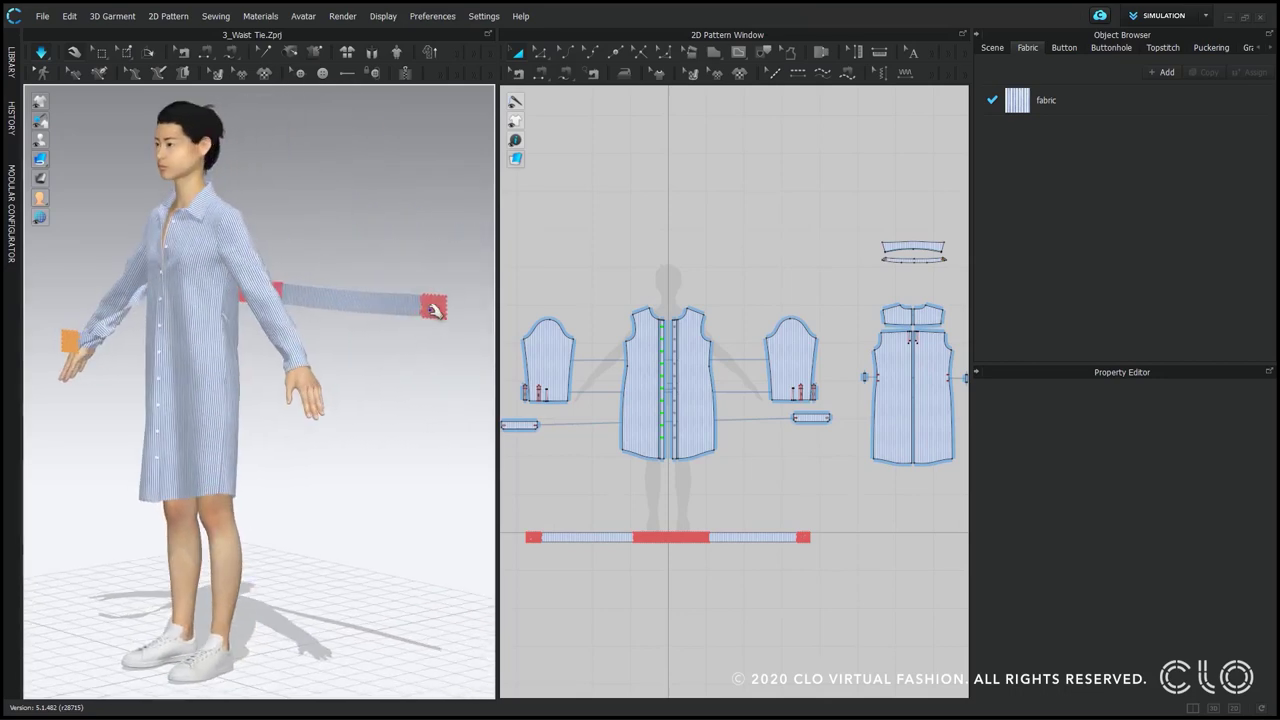
Bring the other pinned tie end around the avatar's left side to the front of the dress
left_click_drag(433, 311, 388, 336)
right_click_drag(388, 336, 232, 320)
middle_click_drag(440, 352, 337, 320)
right_click_drag(337, 320, 338, 348)
middle_click_drag(338, 348, 268, 336)
left_click_drag(283, 271, 356, 274)
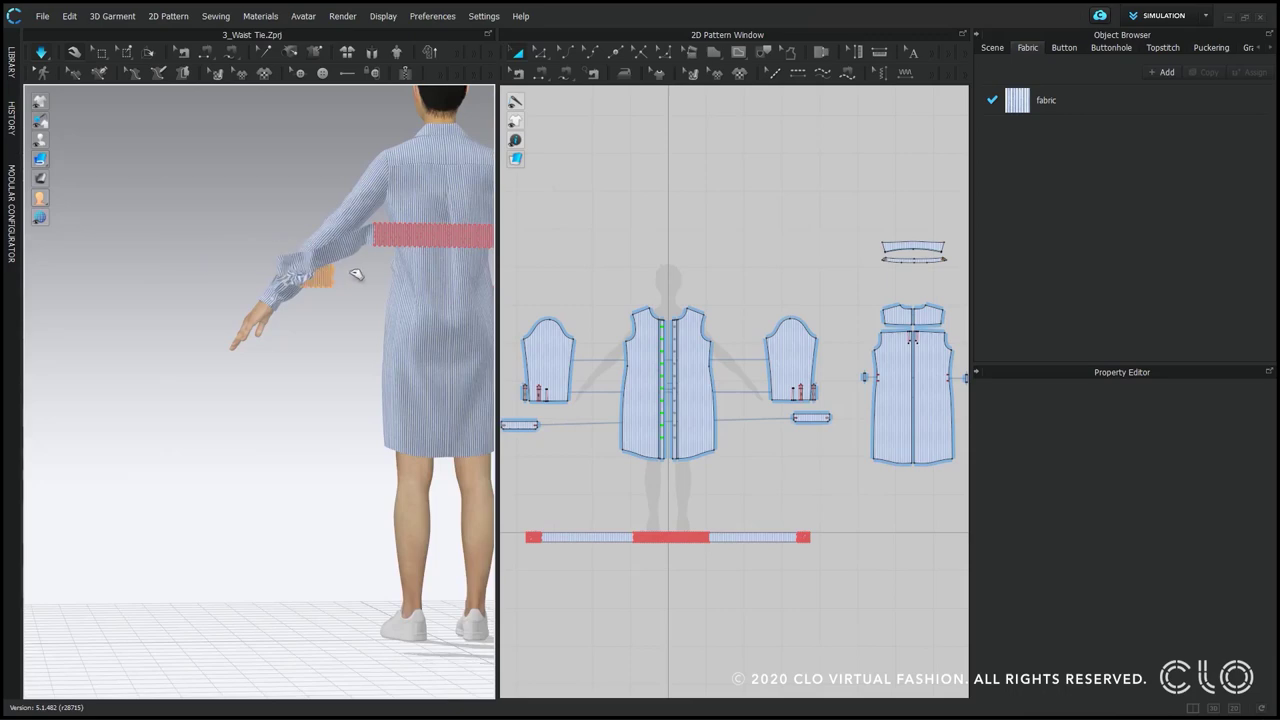
right_click_drag(388, 270, 449, 338)
middle_click_drag(449, 338, 484, 360)
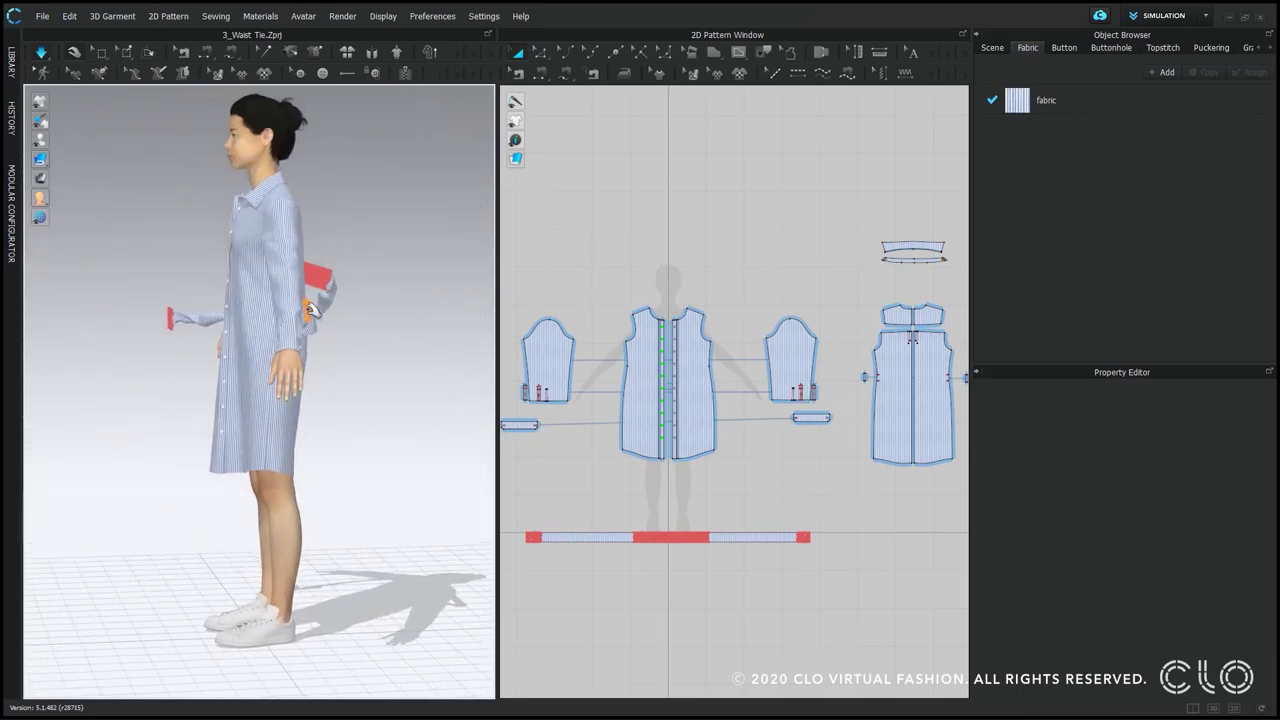
left_click_drag(264, 308, 118, 294)
Position the tie's centre pin behind the waist and pull the avatar's right tie end across the dress front
right_click_drag(118, 294, 313, 430)
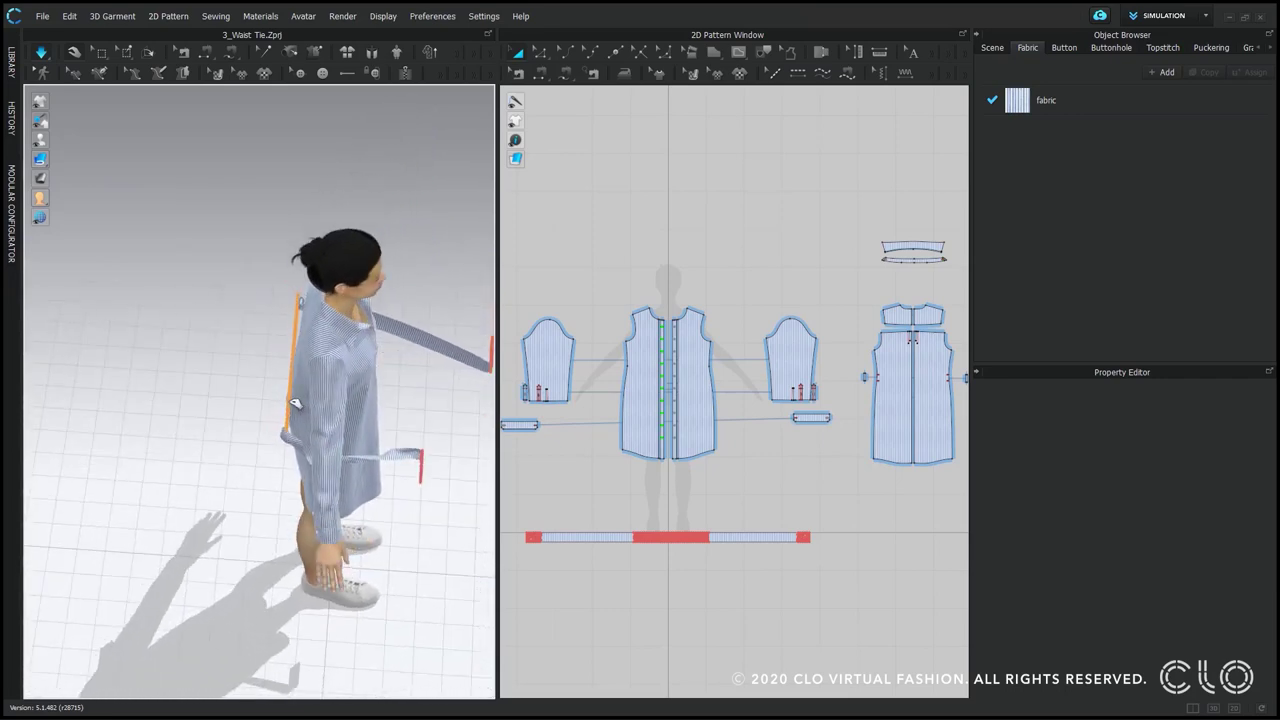
right_click_drag(440, 355, 160, 354)
right_click_drag(270, 508, 345, 495)
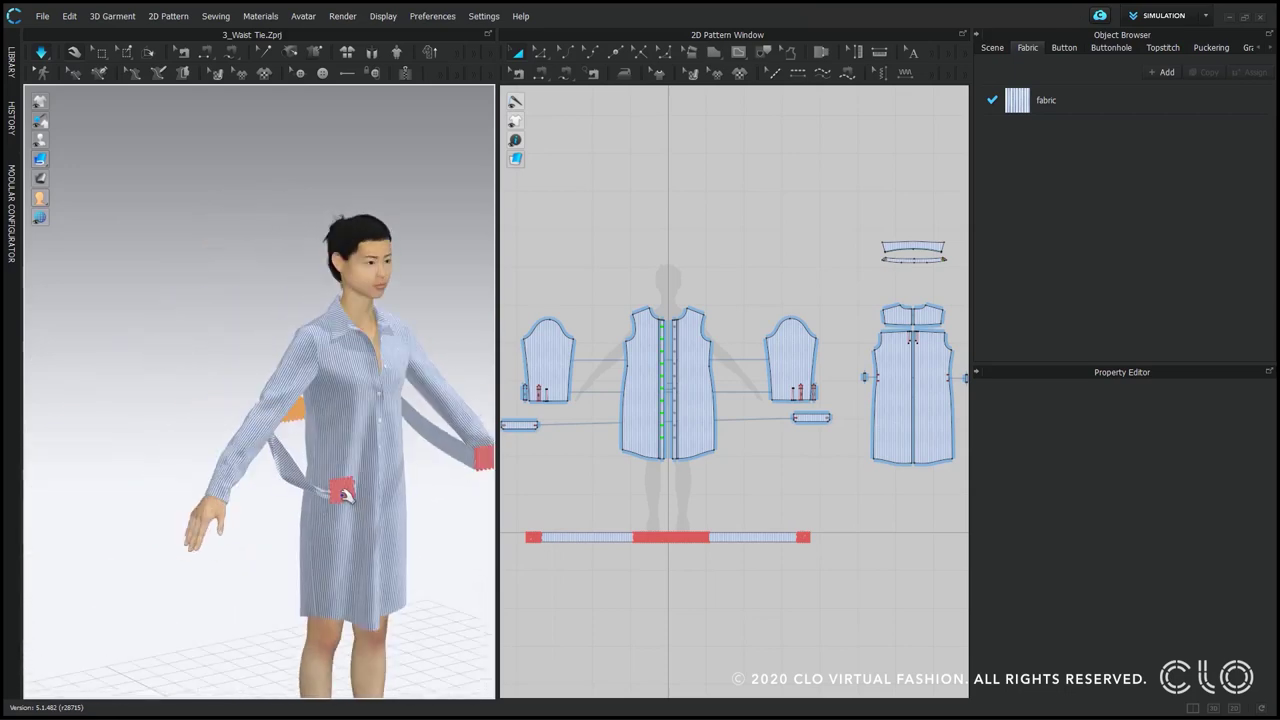
left_click_drag(450, 494, 466, 497)
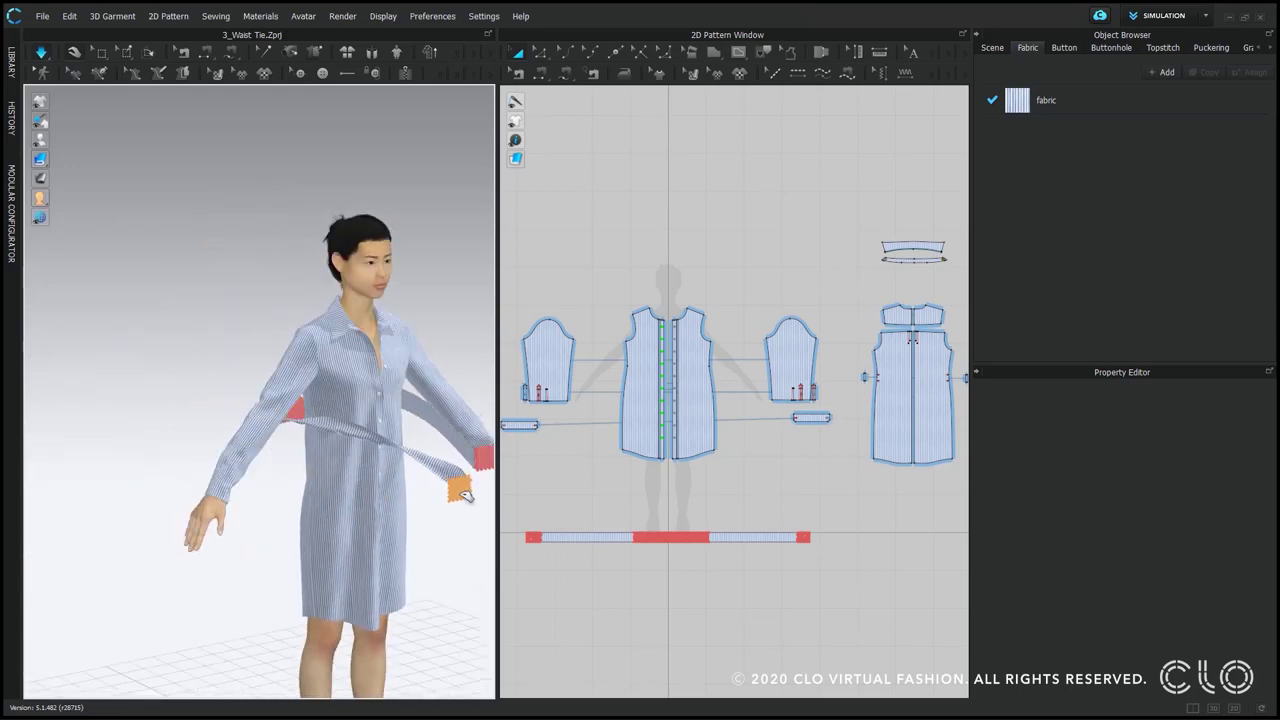
Delete the tie's centre pin and pull both pinned ends forward so the tie wraps the back waist
right_click_drag(458, 492, 246, 447)
right_click(216, 466)
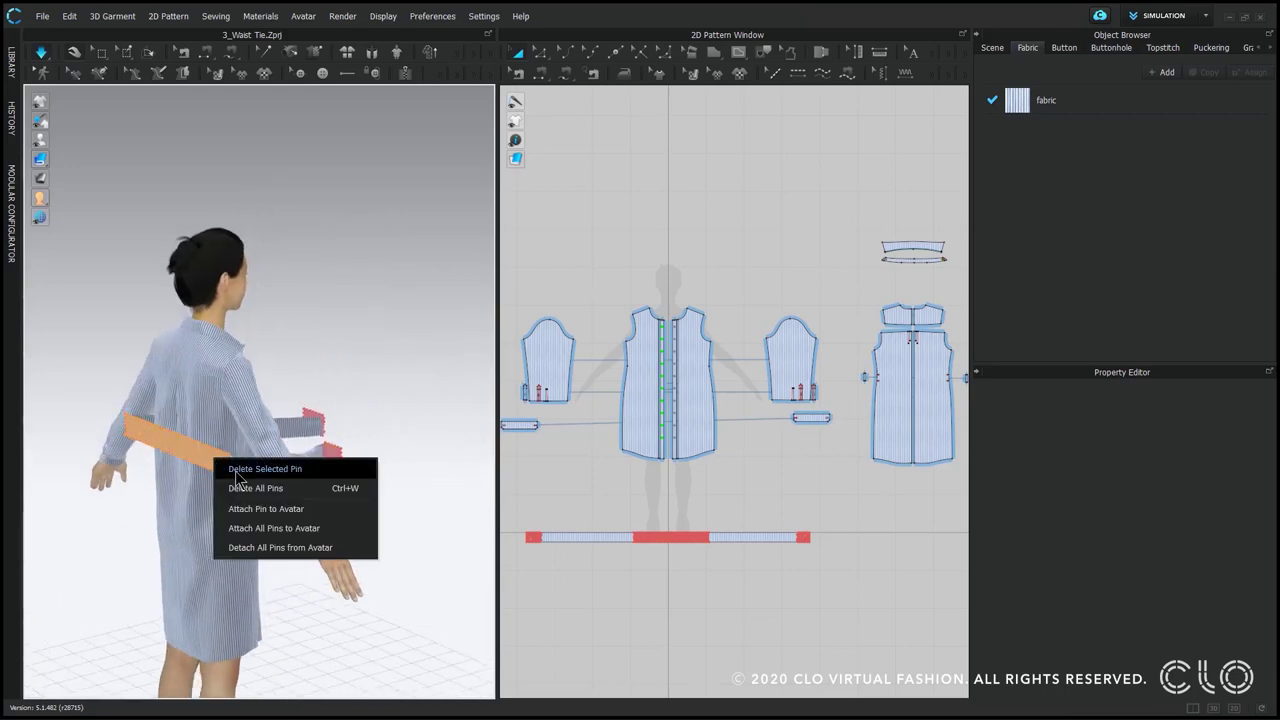
left_click(238, 470)
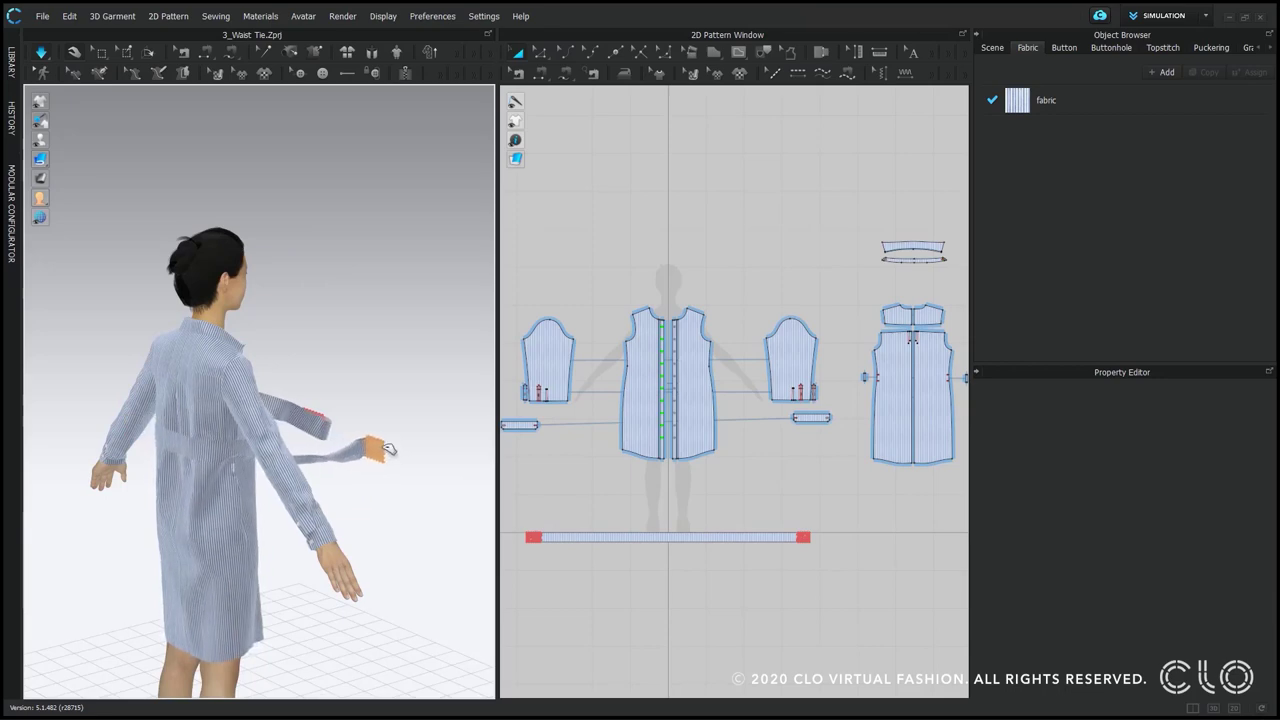
right_click_drag(355, 474, 369, 432)
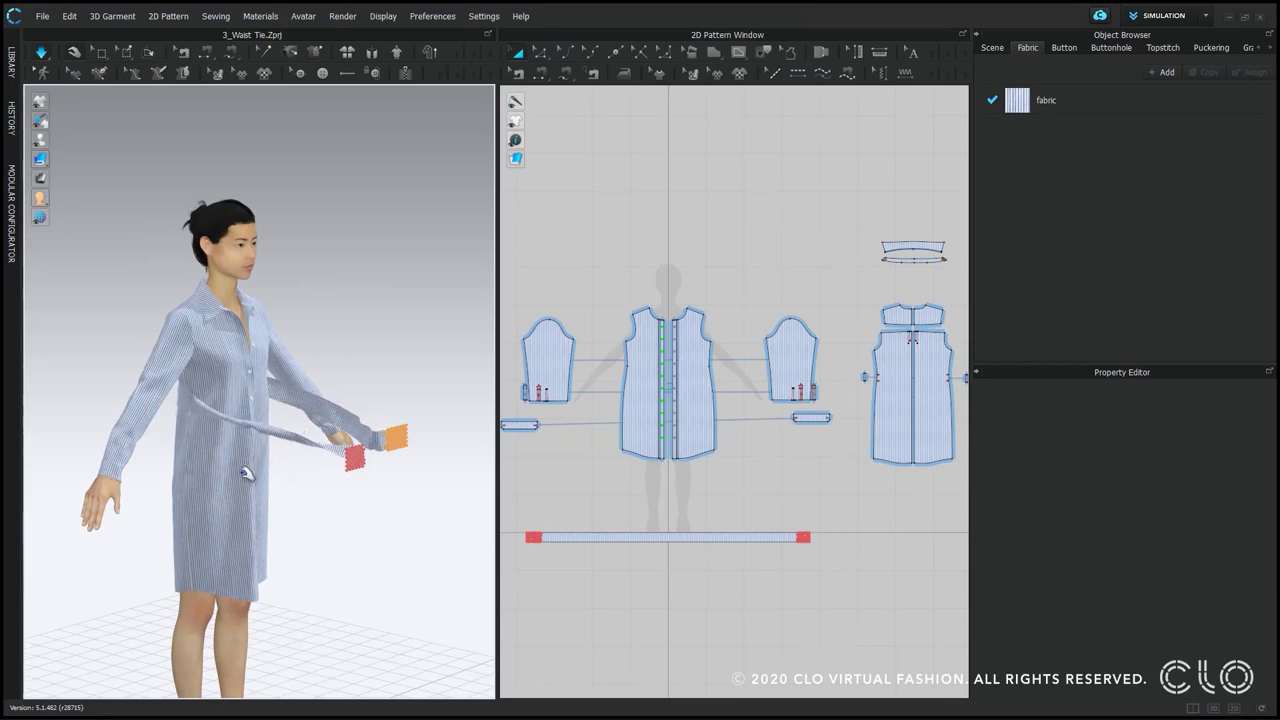
right_click_drag(246, 474, 345, 462)
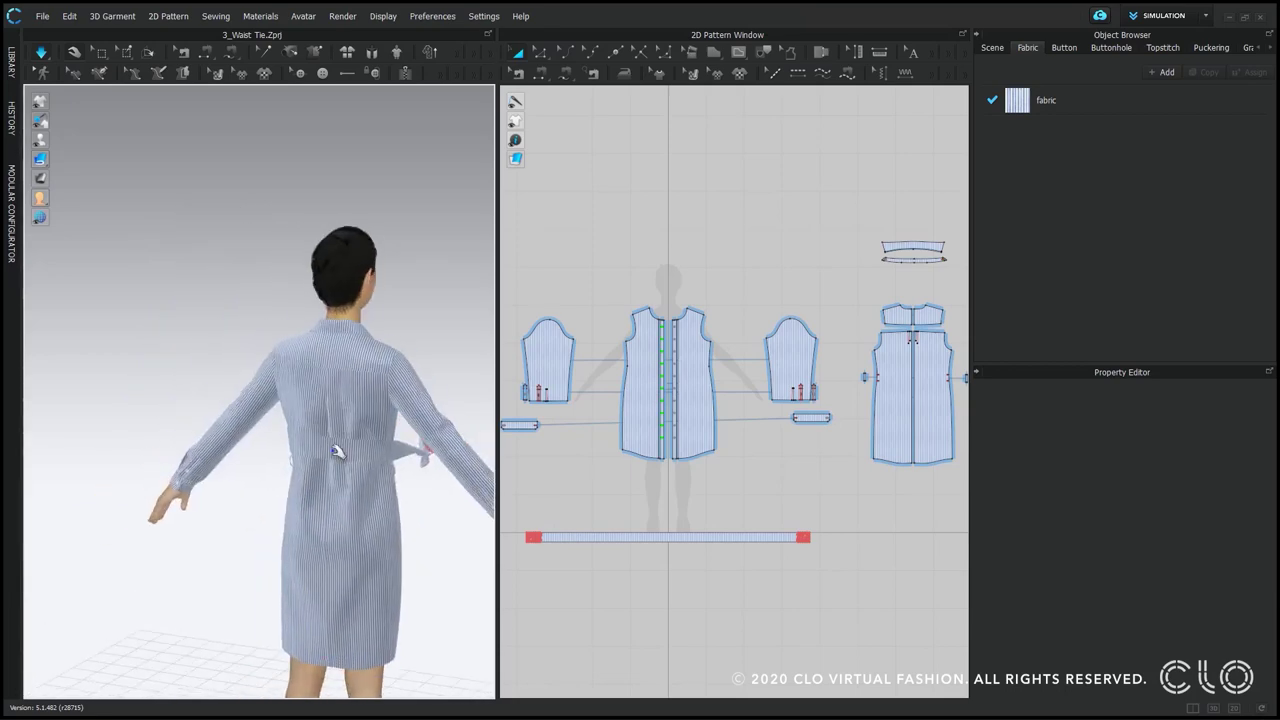
Adjust the tie on the back waist and pin its centre section again with a box mesh selection
left_click(340, 463)
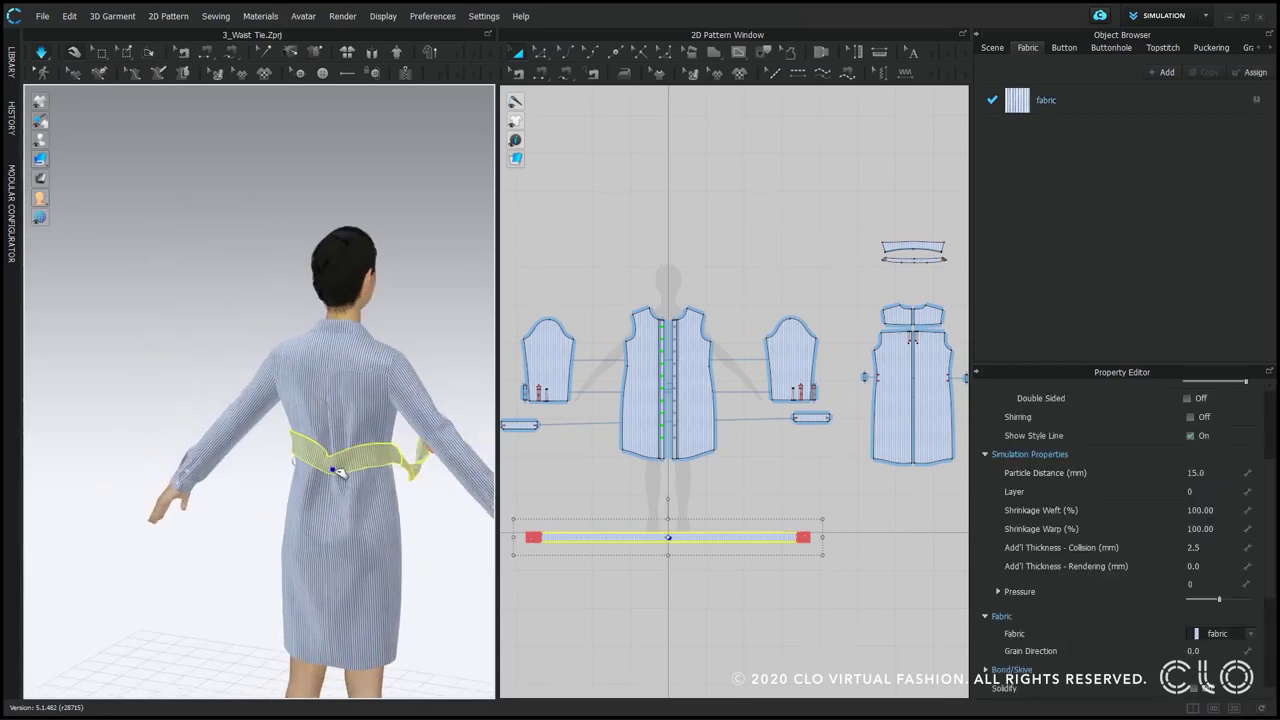
left_click(428, 510)
right_click_drag(434, 514, 467, 487)
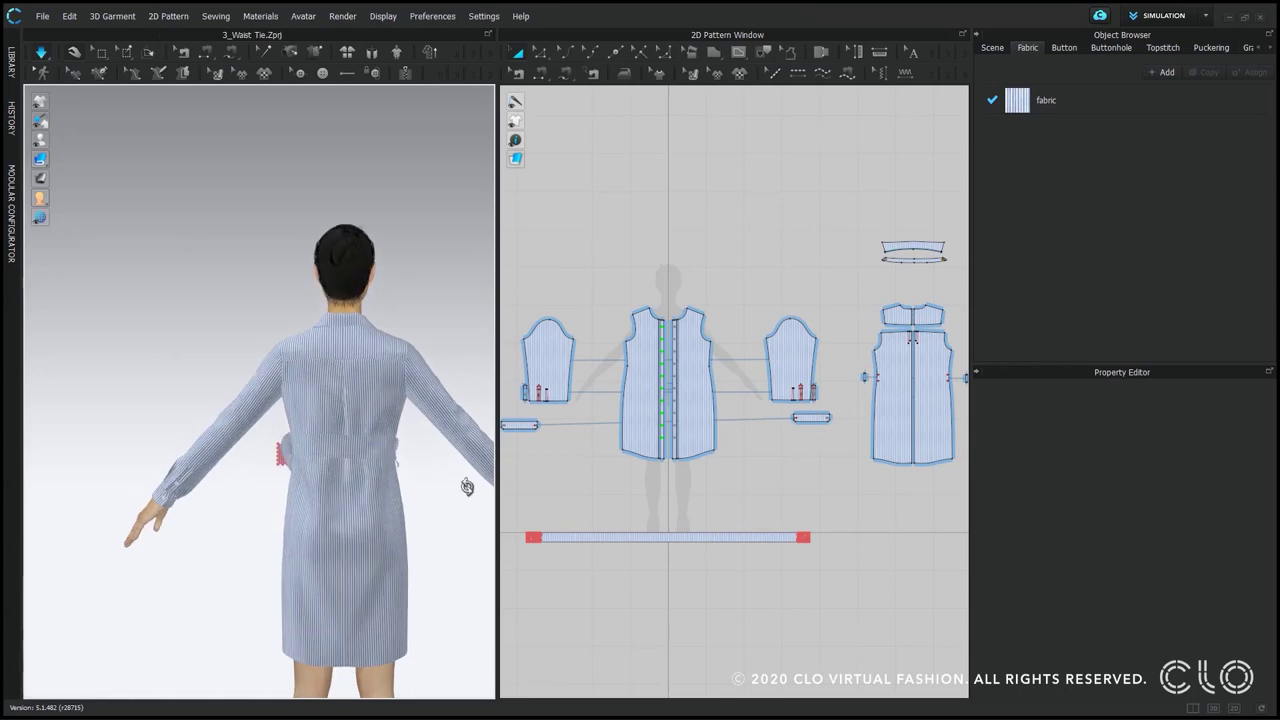
left_click(127, 53)
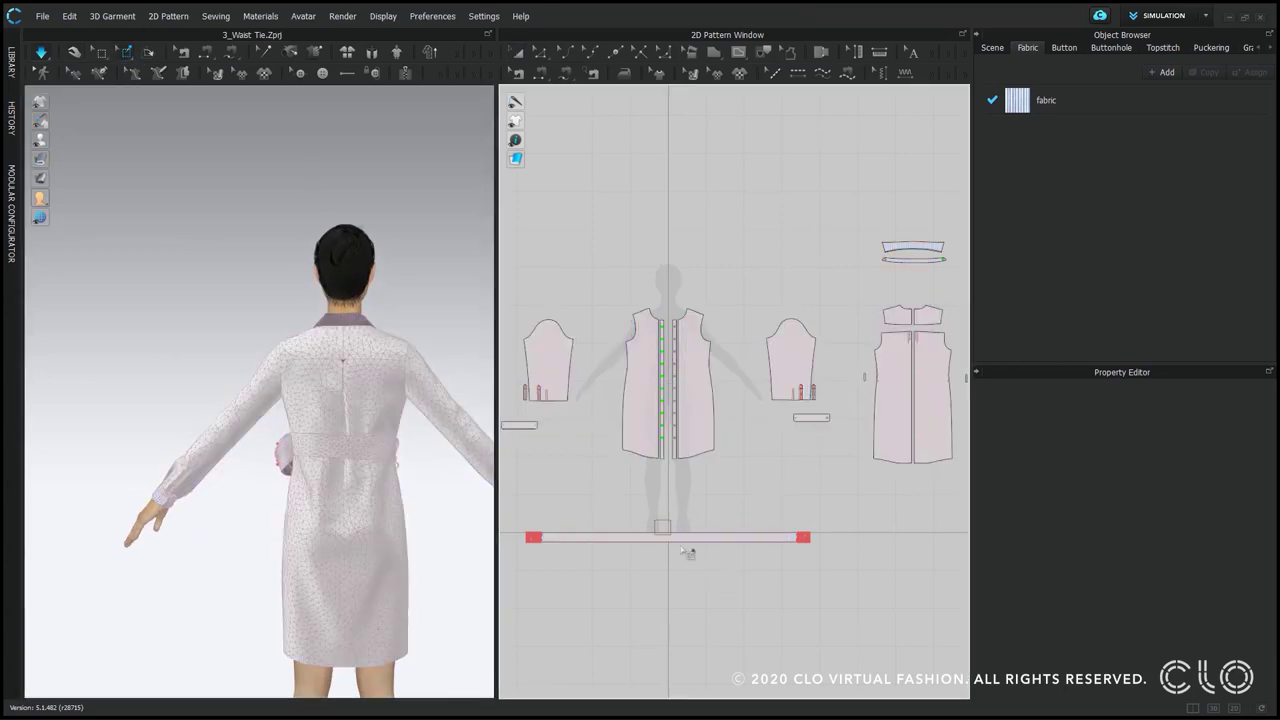
left_click(75, 54)
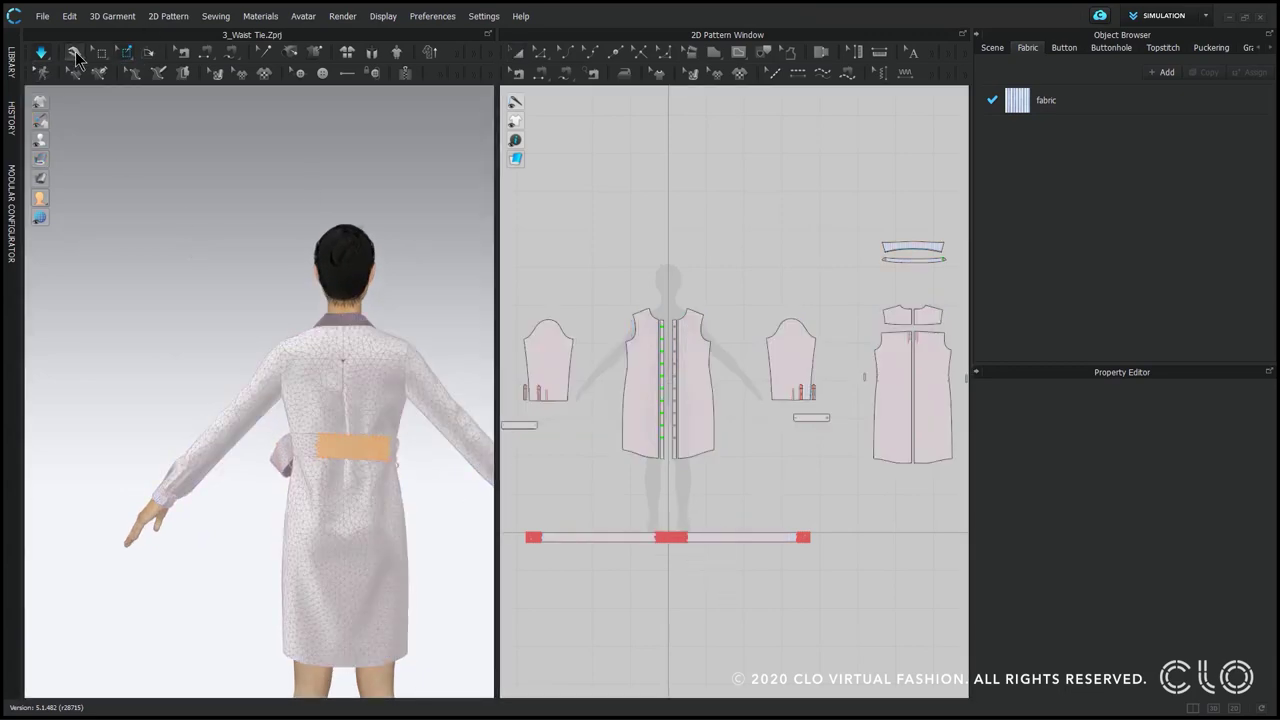
Cross the two pinned tie ends over each other at the front waist
right_click_drag(422, 490, 140, 461)
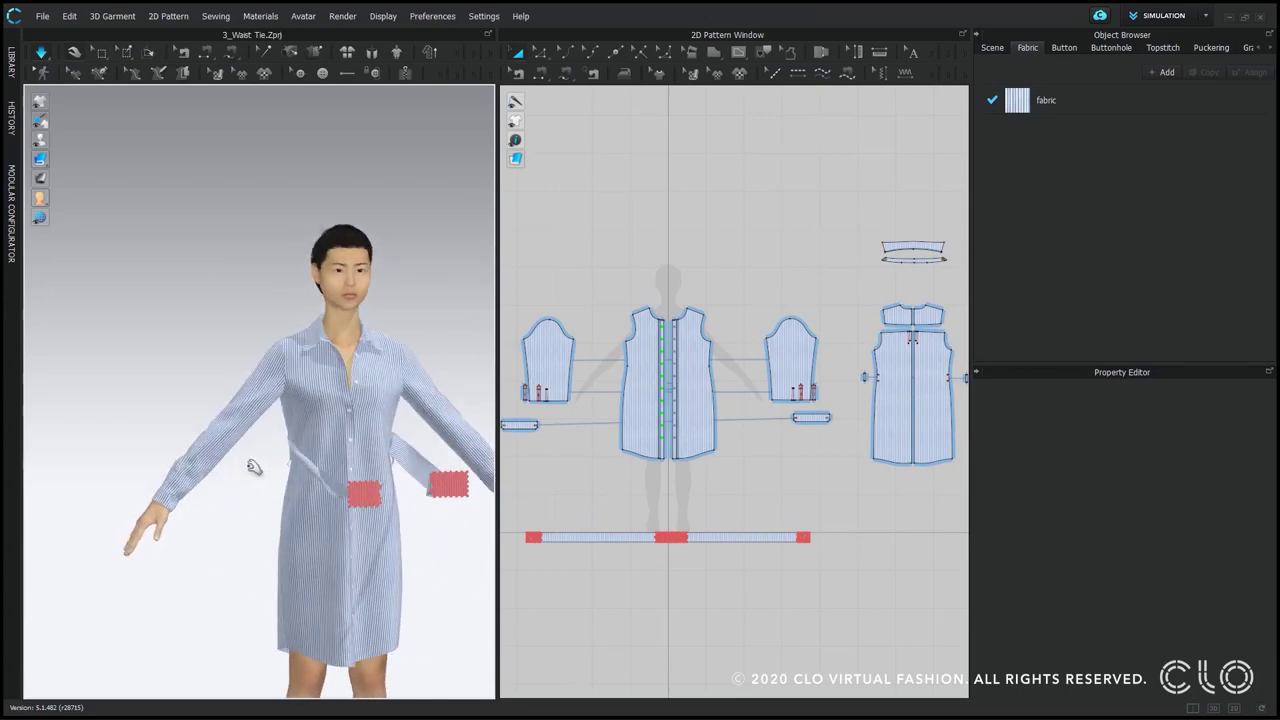
middle_click_drag(335, 478, 209, 320)
scroll(250, 328, "up", 3)
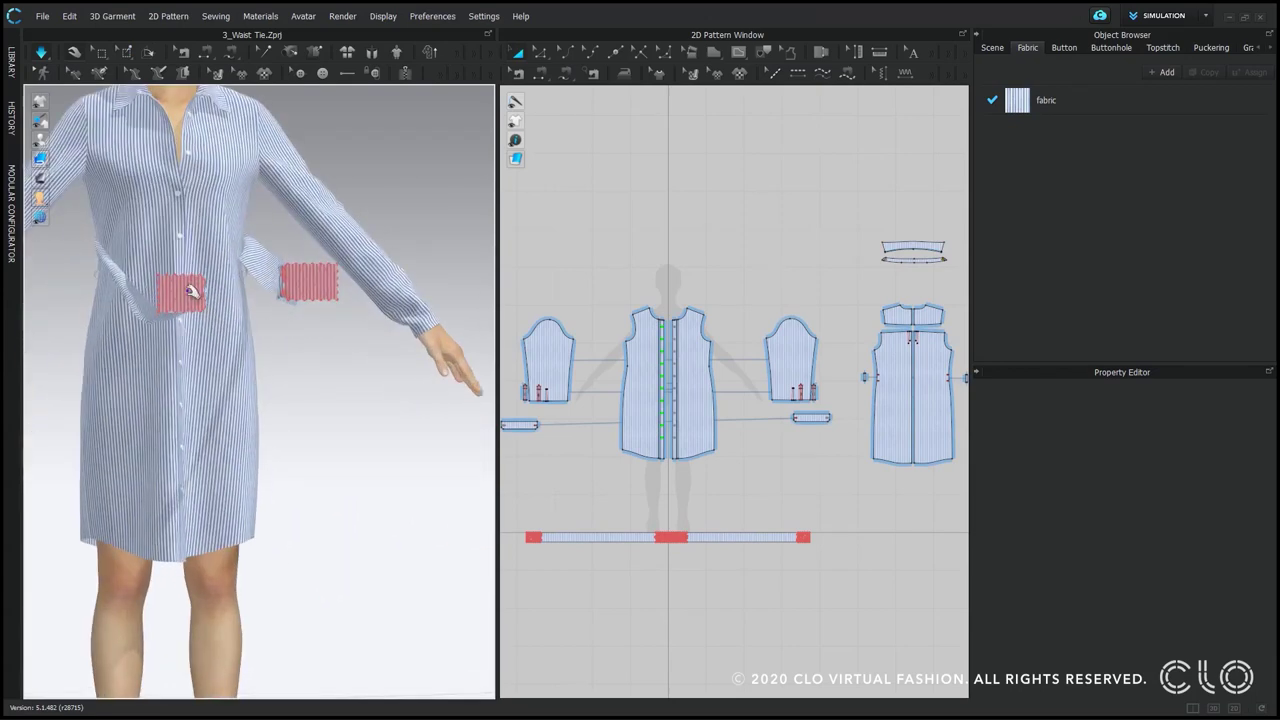
left_click_drag(192, 290, 180, 372)
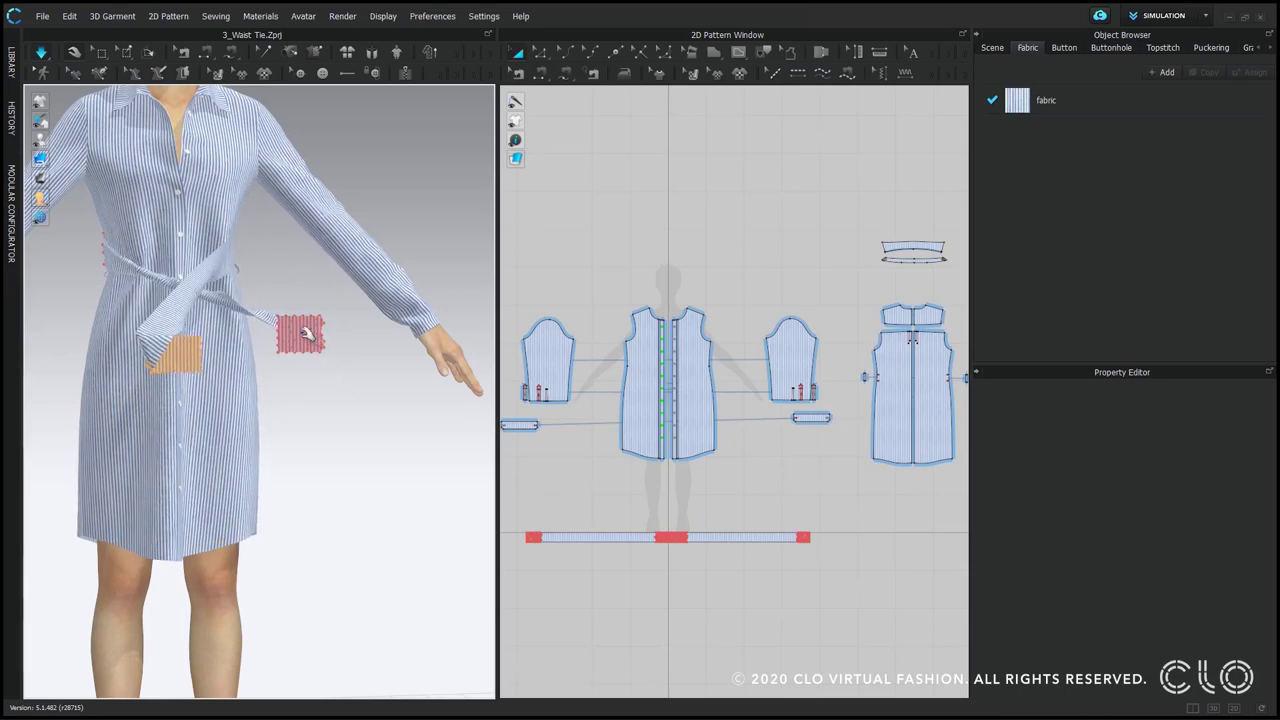
Loop the avatar's right tie end underneath the other strap and up behind the crossing
left_click(195, 297)
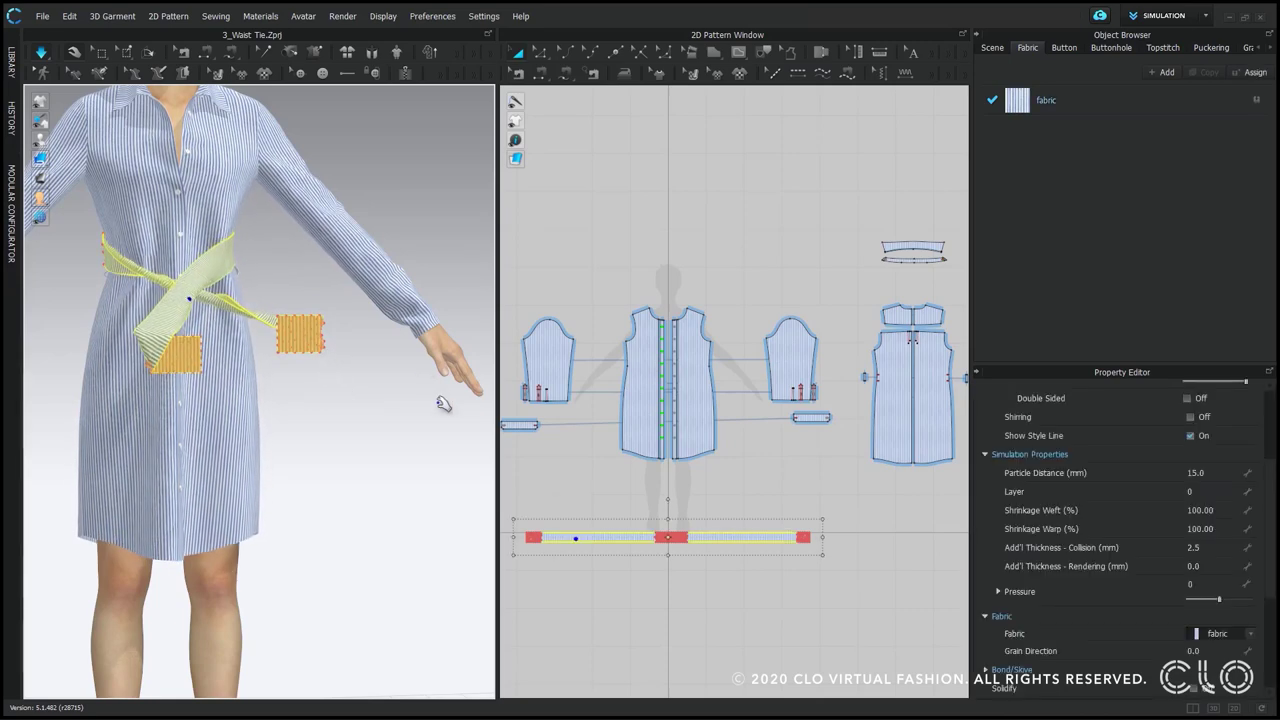
right_click_drag(307, 412, 303, 460)
right_click_drag(358, 369, 337, 384)
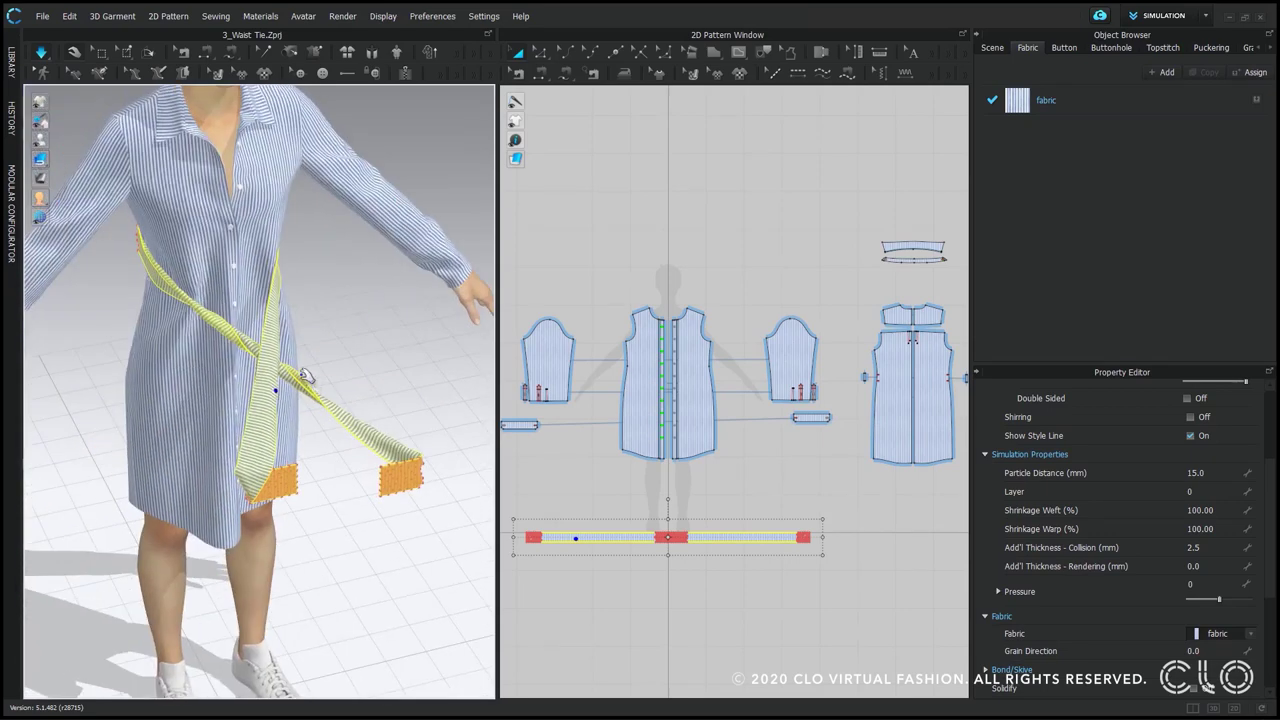
left_click_drag(304, 373, 285, 319)
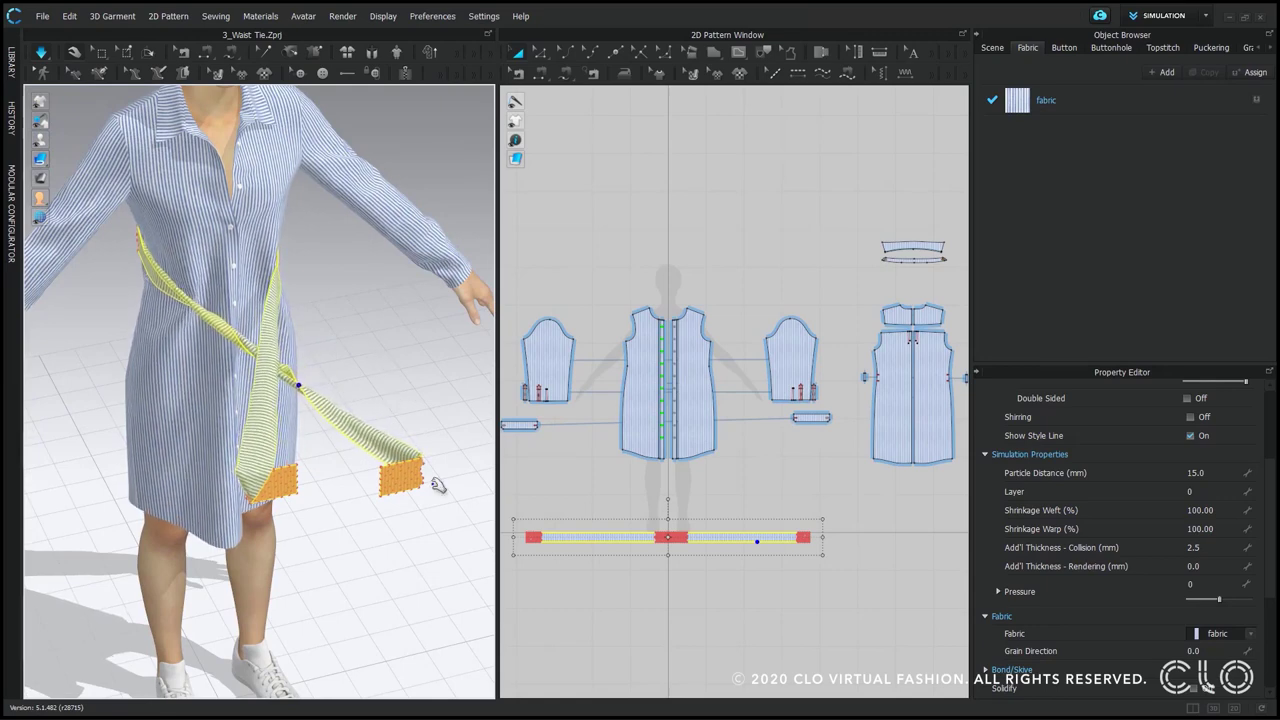
left_click_drag(383, 410, 270, 300)
right_click_drag(308, 378, 422, 395)
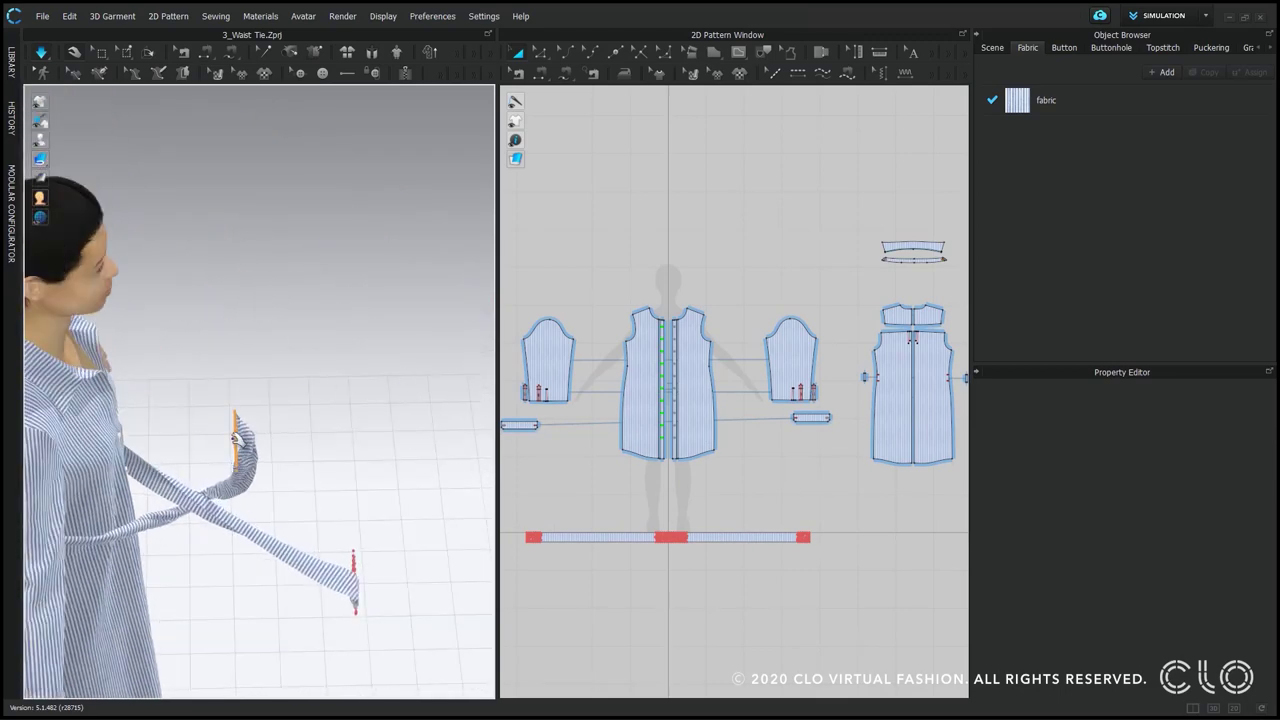
Bring the raised tie end back toward the dress and down around the crossing to form a knot
left_click_drag(218, 438, 160, 432)
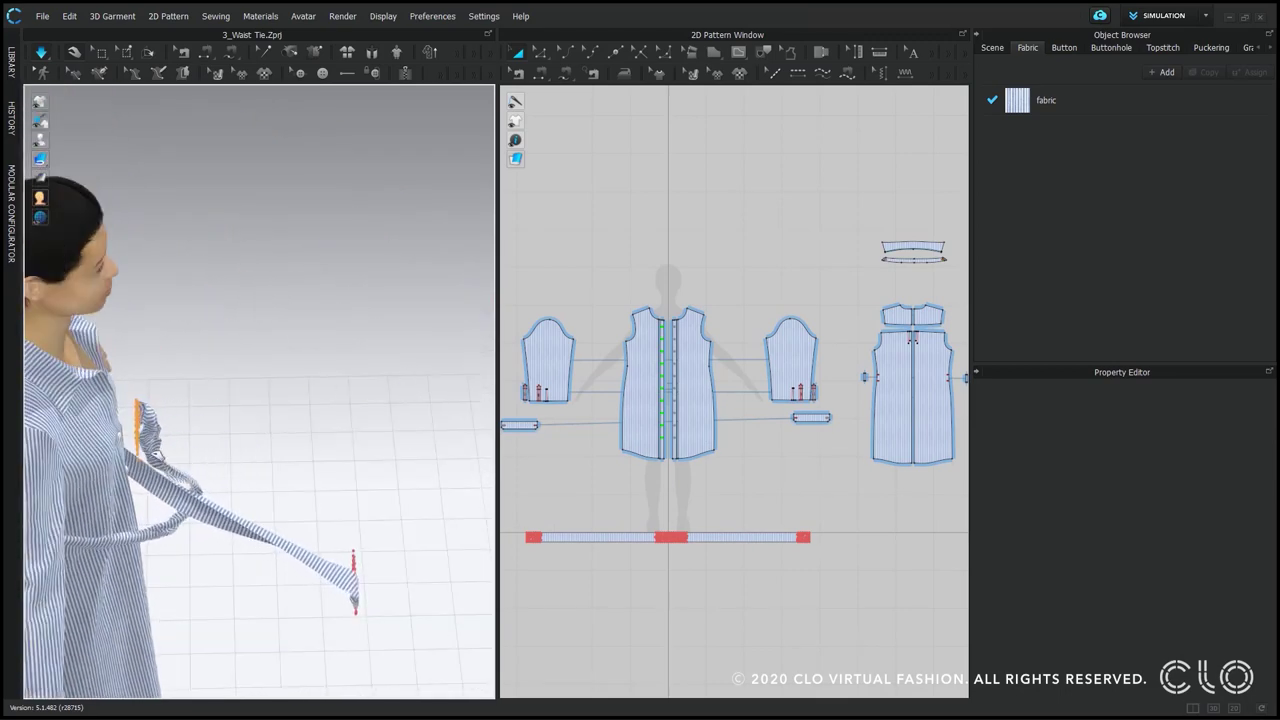
right_click_drag(205, 449, 136, 452)
left_click_drag(188, 432, 228, 555)
right_click_drag(287, 628, 357, 617)
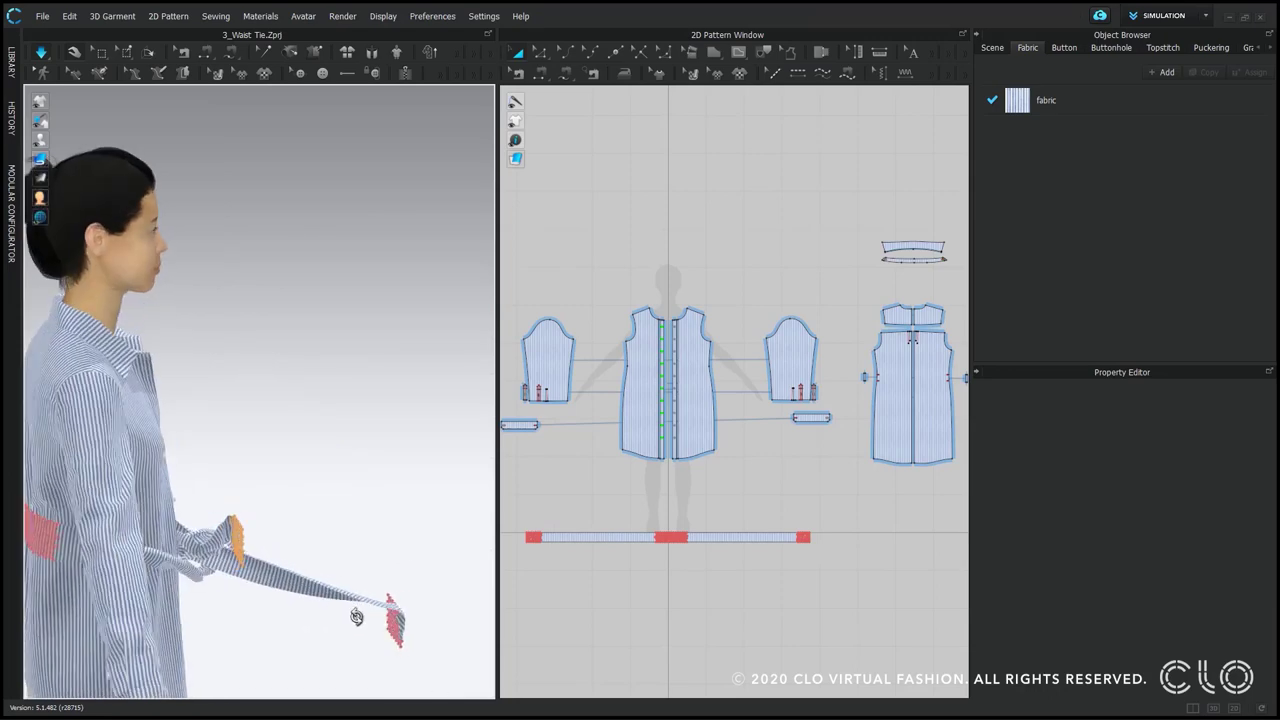
Pull the lower strap of the knot outward and down to open the loop
middle_click_drag(206, 530, 216, 339)
scroll(286, 414, "up", 4)
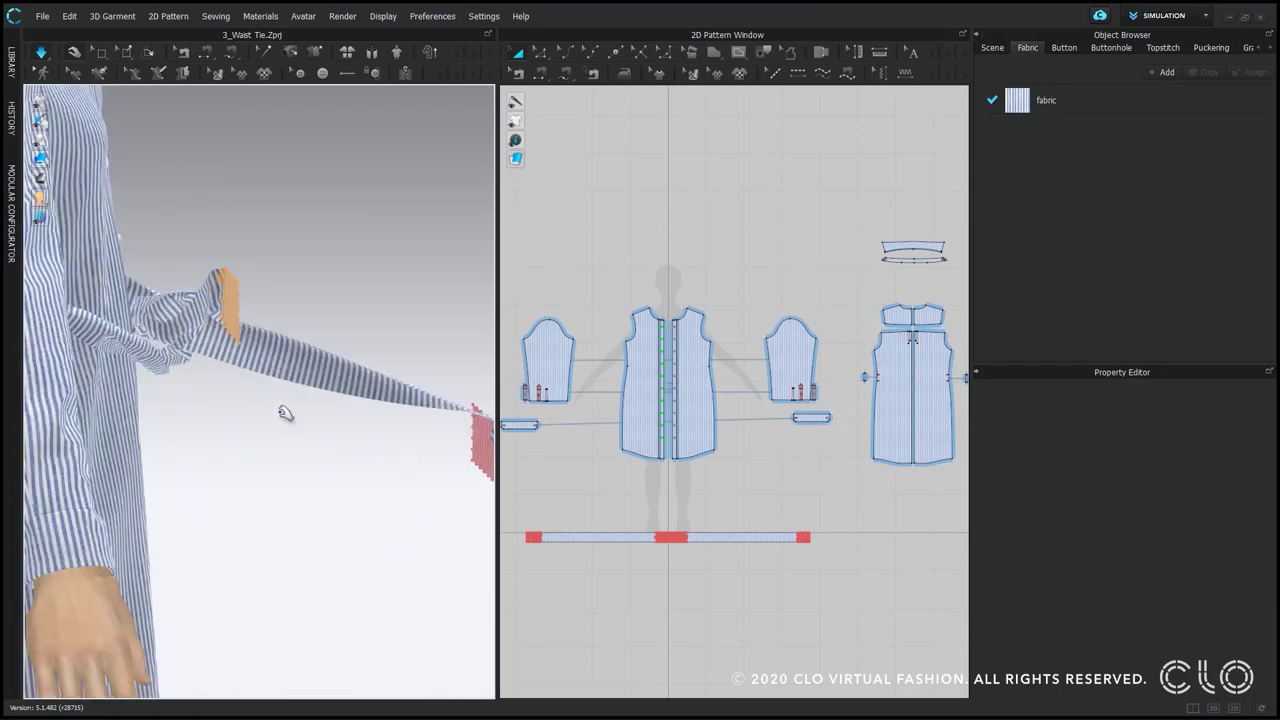
right_click_drag(286, 414, 222, 432)
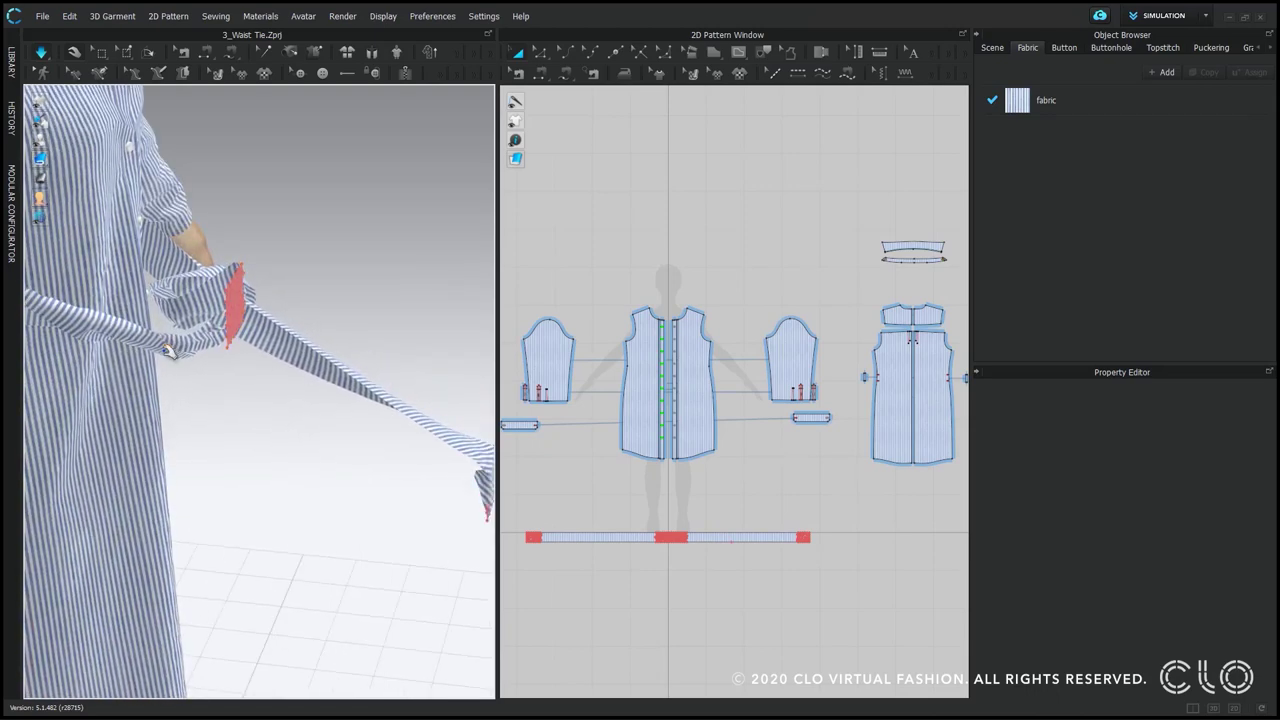
left_click_drag(173, 348, 218, 390)
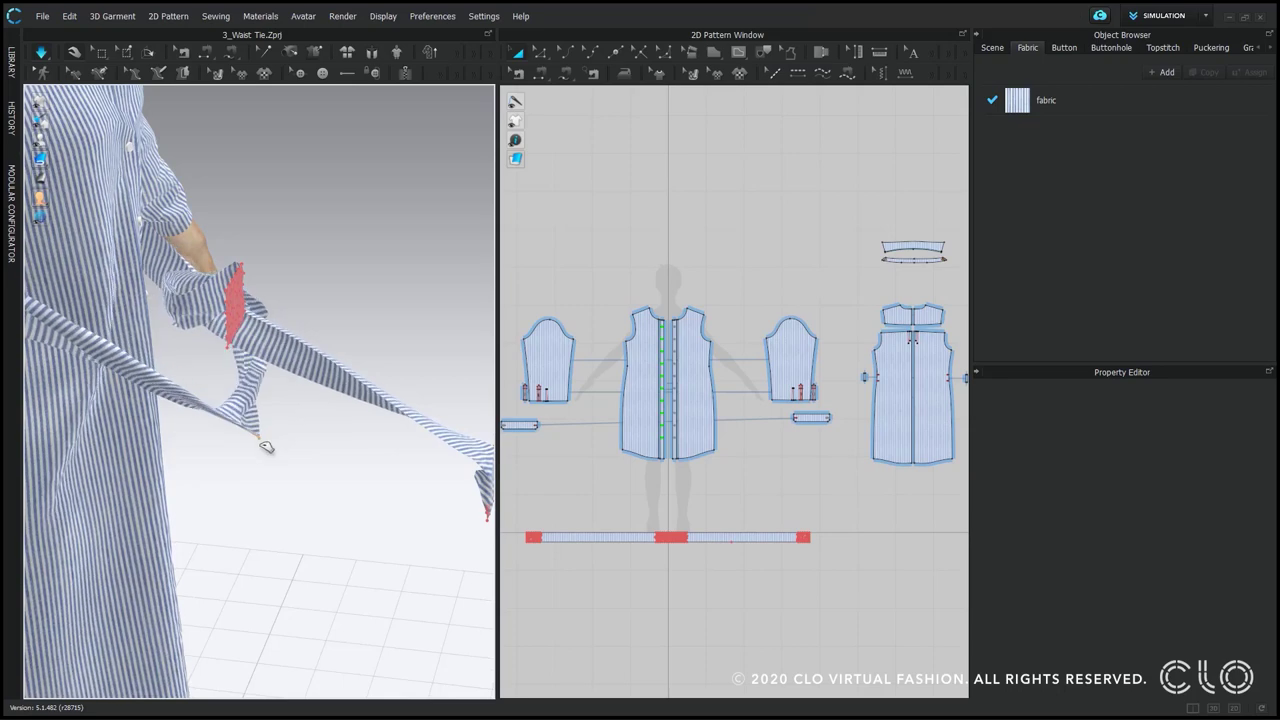
right_click_drag(294, 409, 236, 328)
Pull the pinned tie end down through the loop to draw the knot together
left_click_drag(253, 380, 260, 470)
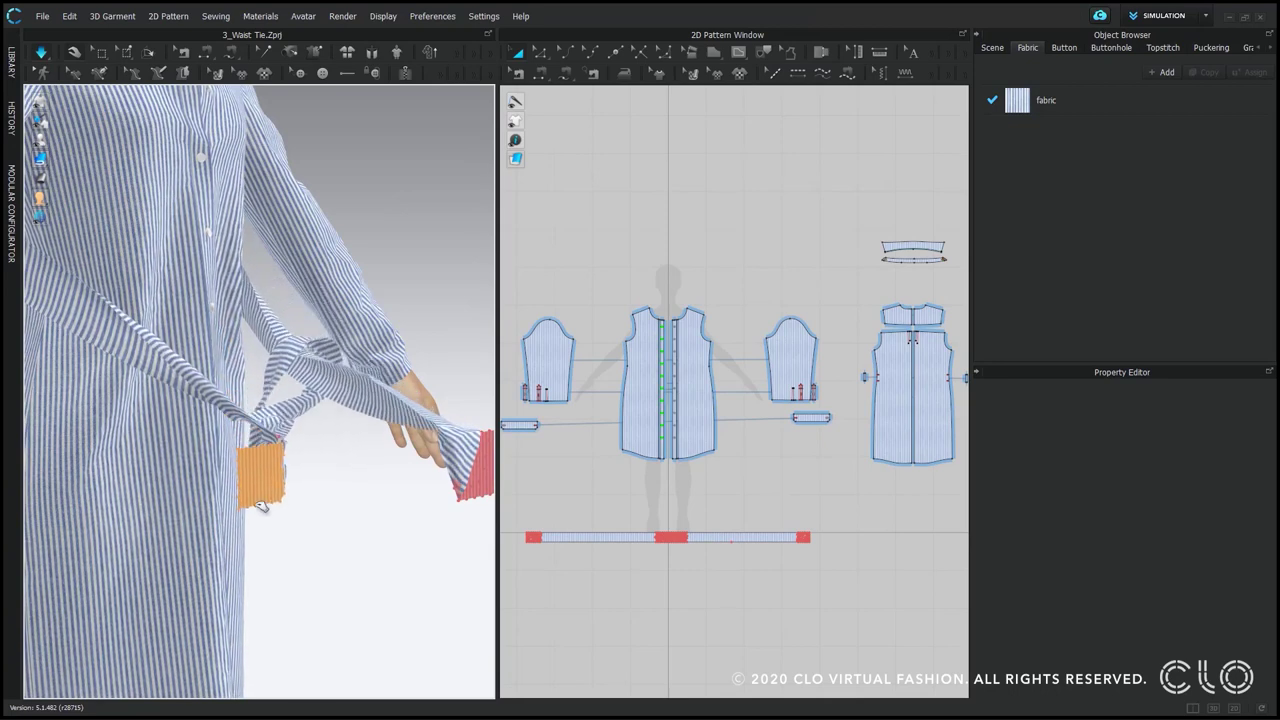
left_click_drag(254, 560, 250, 565)
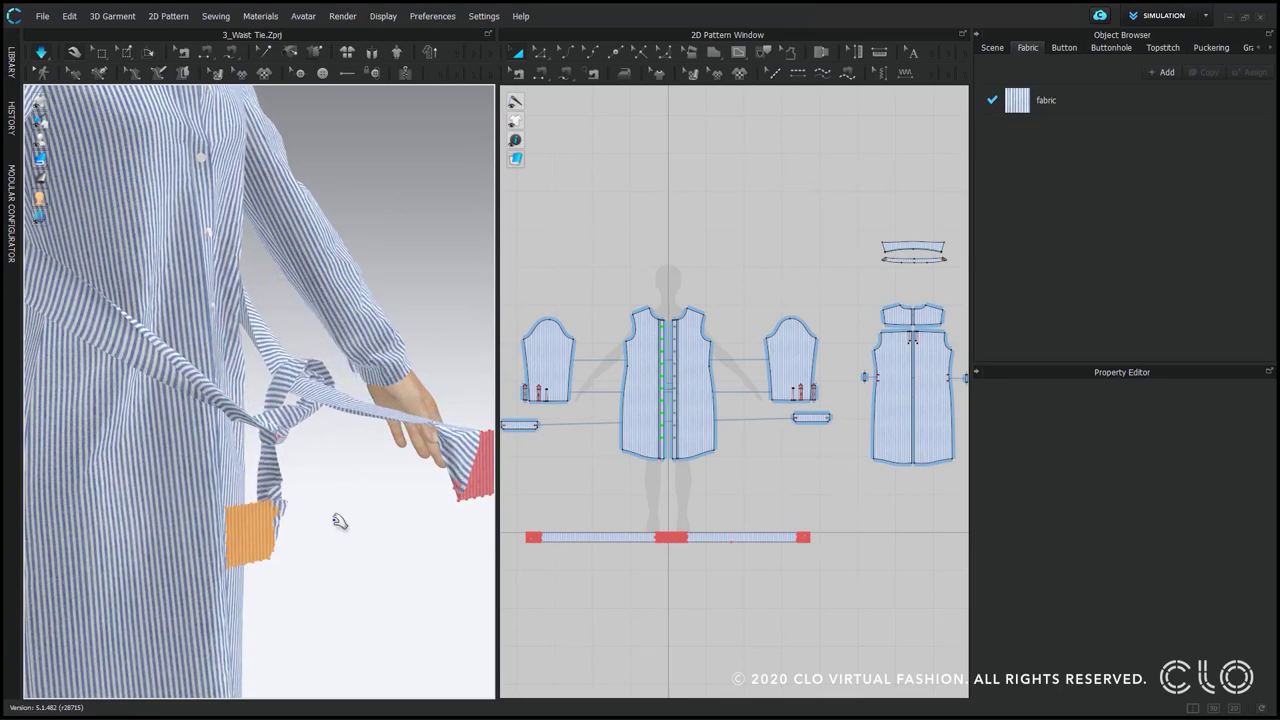
scroll(321, 487, "down", 4)
right_click_drag(319, 486, 138, 522)
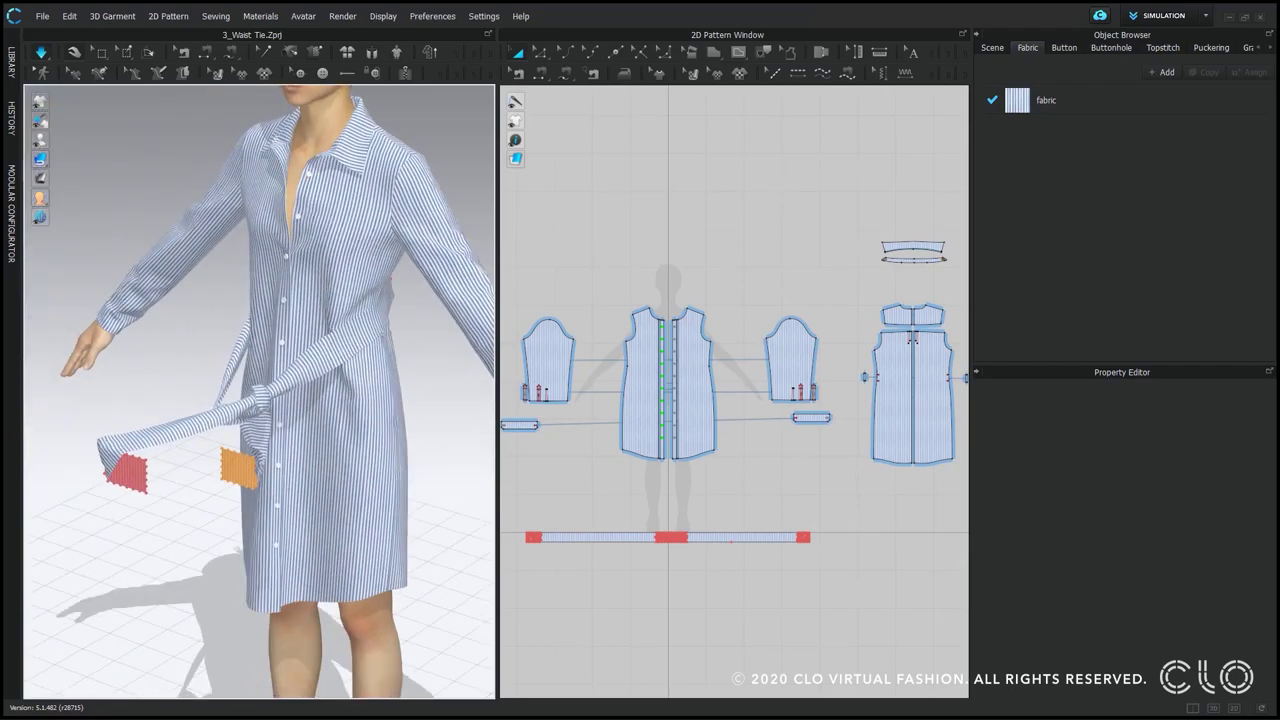
Set the waist tie's Add'l Thickness - Collision to 5 mm
right_click_drag(276, 420, 350, 402)
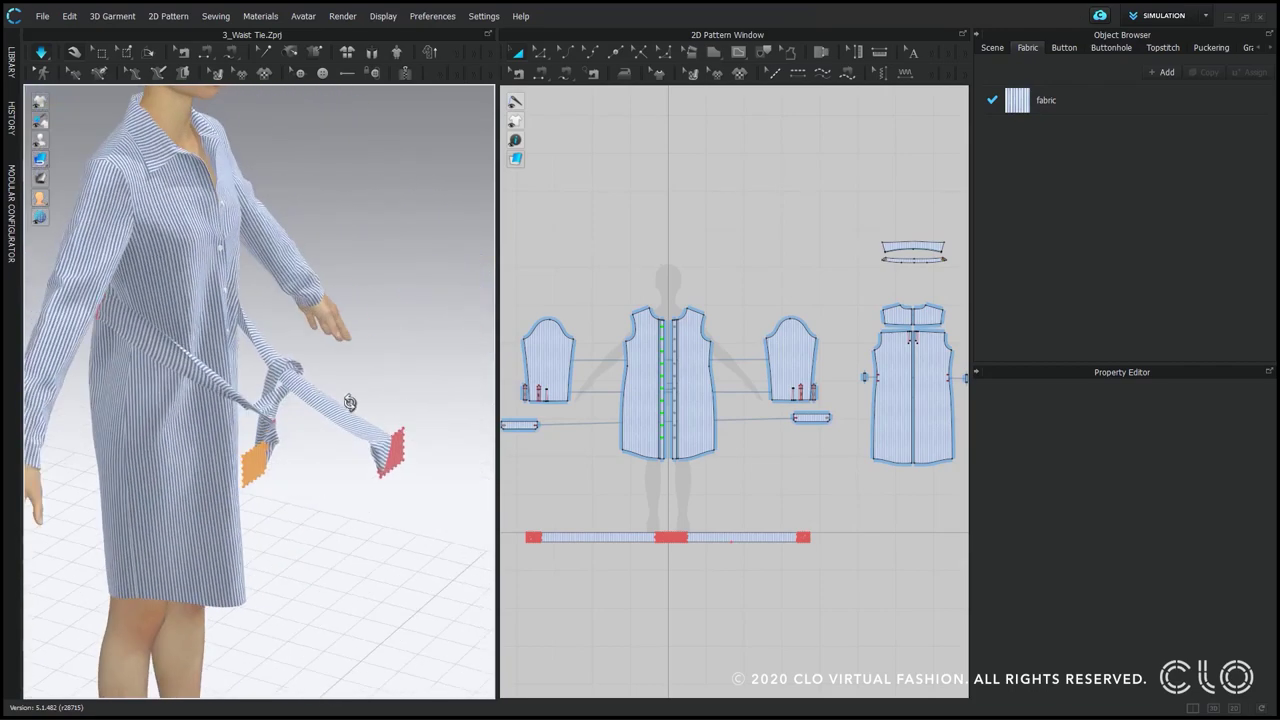
left_click(306, 384)
scroll(331, 380, "up", 5)
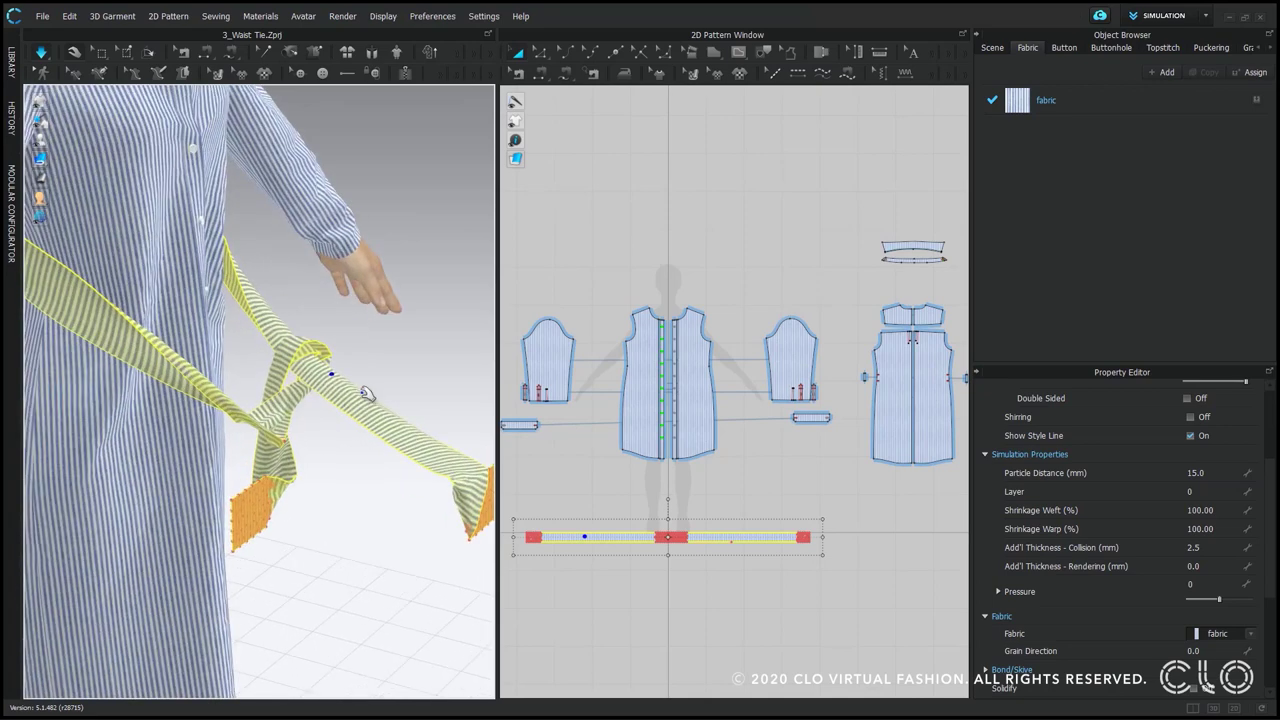
double_click(1202, 550)
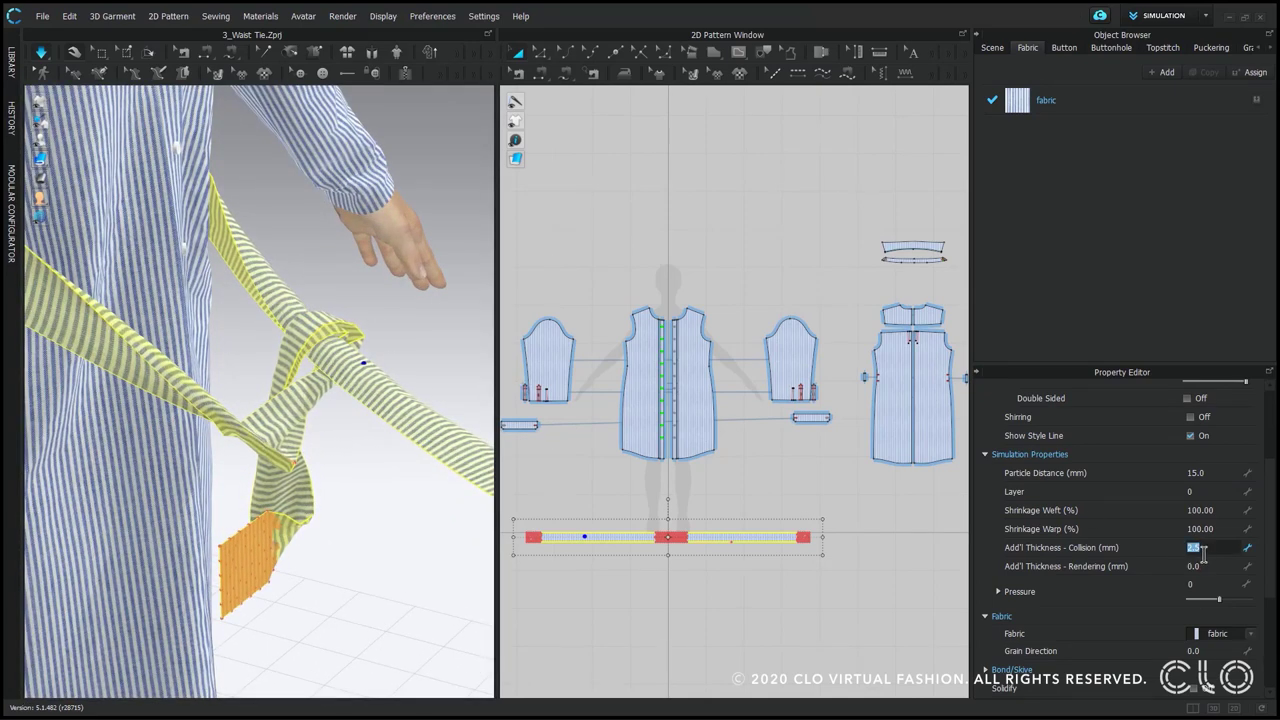
type("5")
key("Return")
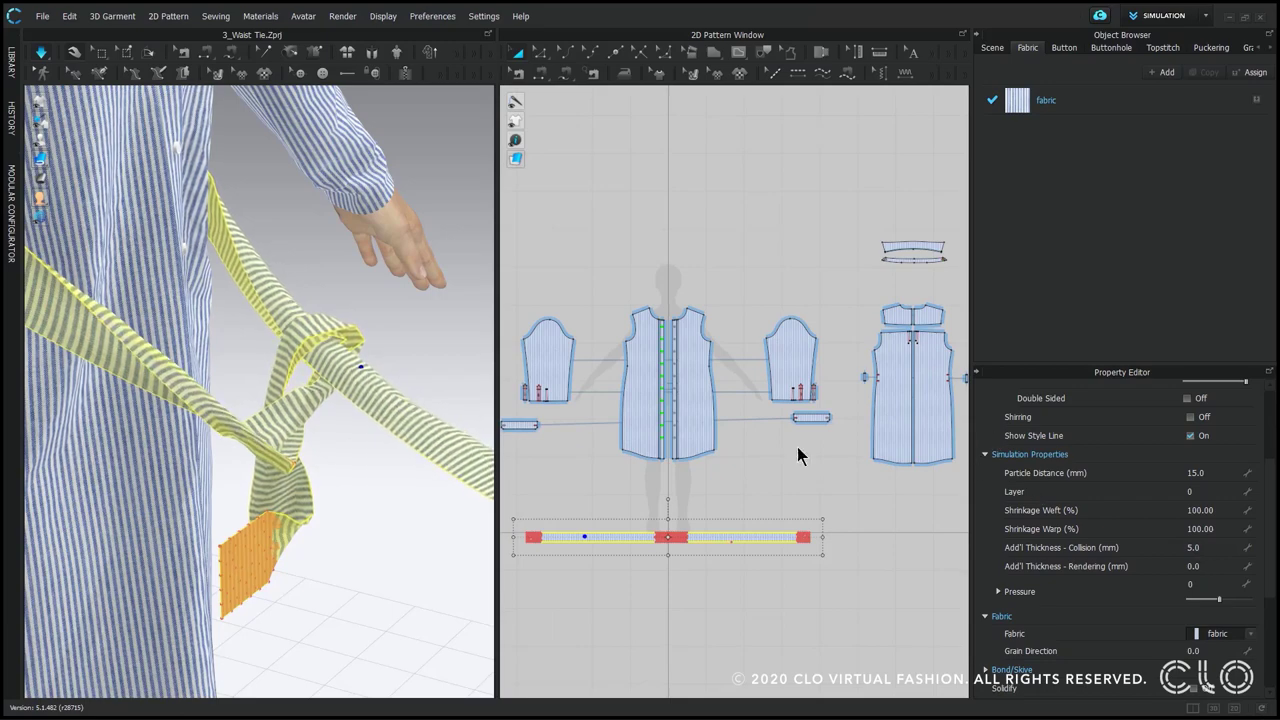
Delete the stray single pin on the strap beside the knot of the waist tie
right_click_drag(322, 514, 388, 520)
scroll(376, 469, "down", 3)
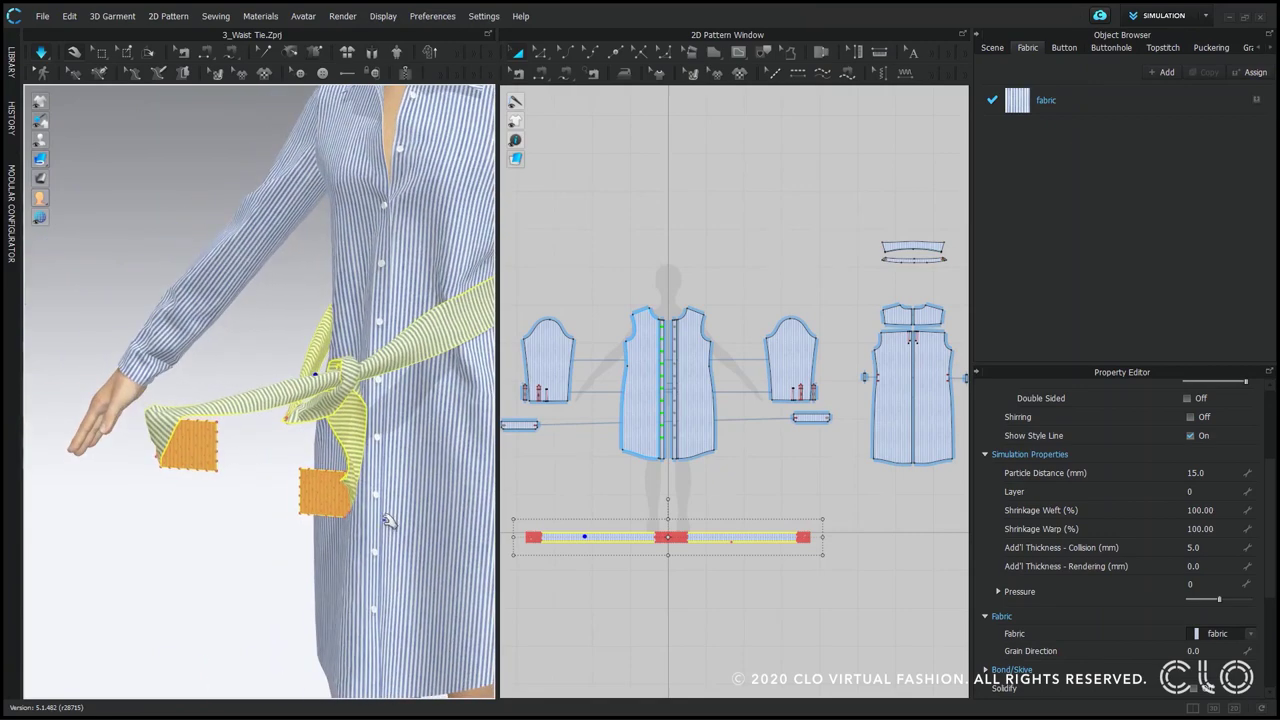
right_click(287, 419)
left_click(284, 416)
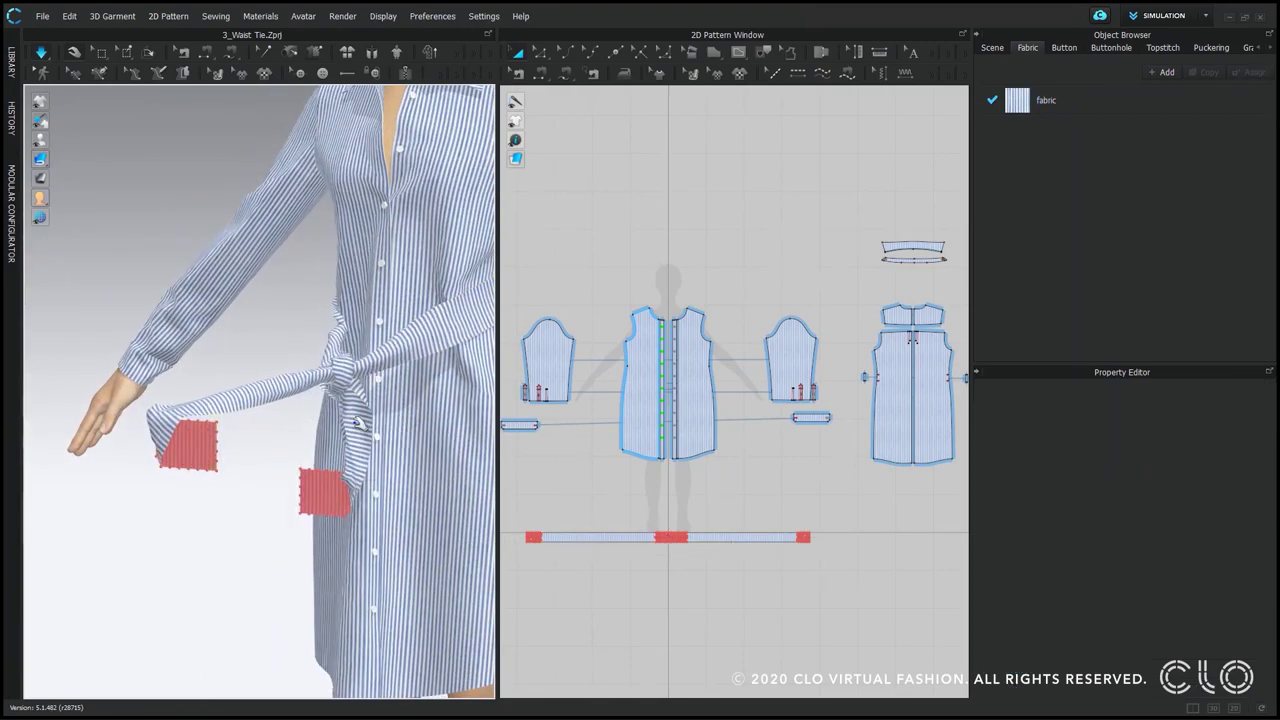
Raise the knot toward waist height and pull the pinned end beneath it out to the avatar's right side
right_click_drag(357, 423, 322, 342)
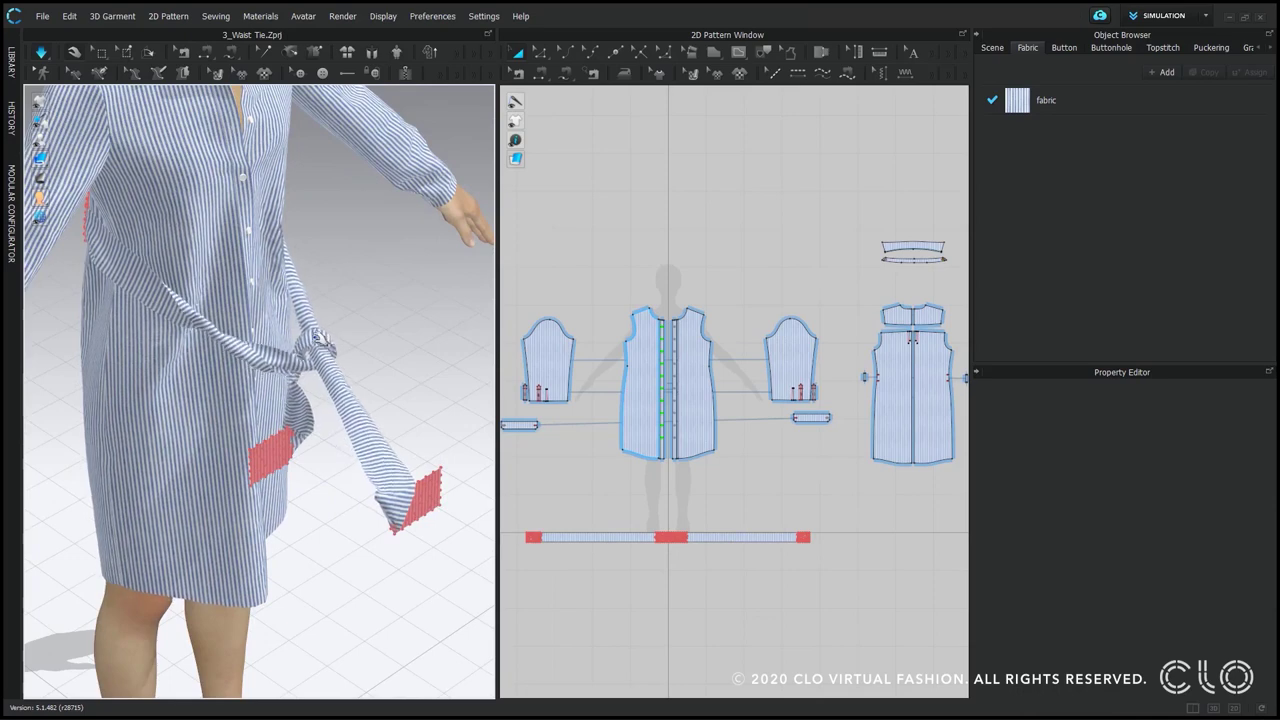
left_click_drag(322, 342, 306, 250)
right_click_drag(300, 434, 252, 453)
left_click_drag(252, 453, 198, 420)
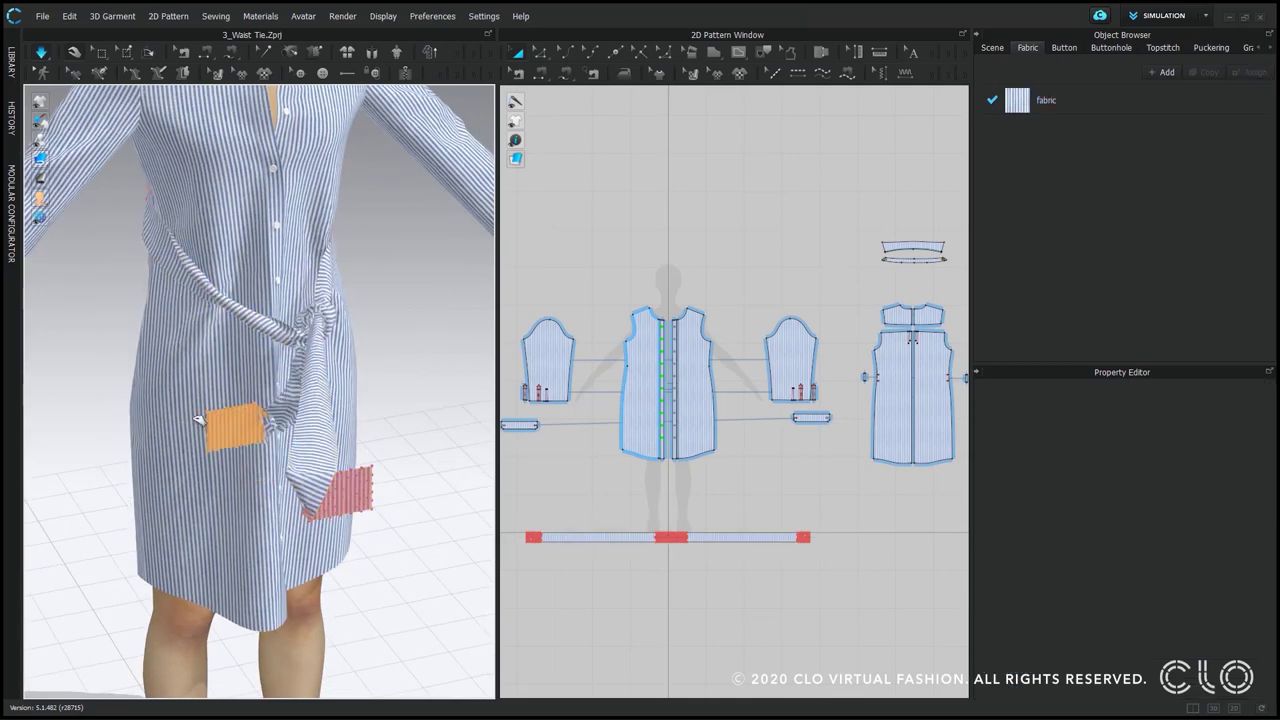
left_click_drag(119, 362, 73, 271)
scroll(212, 356, "down", 5)
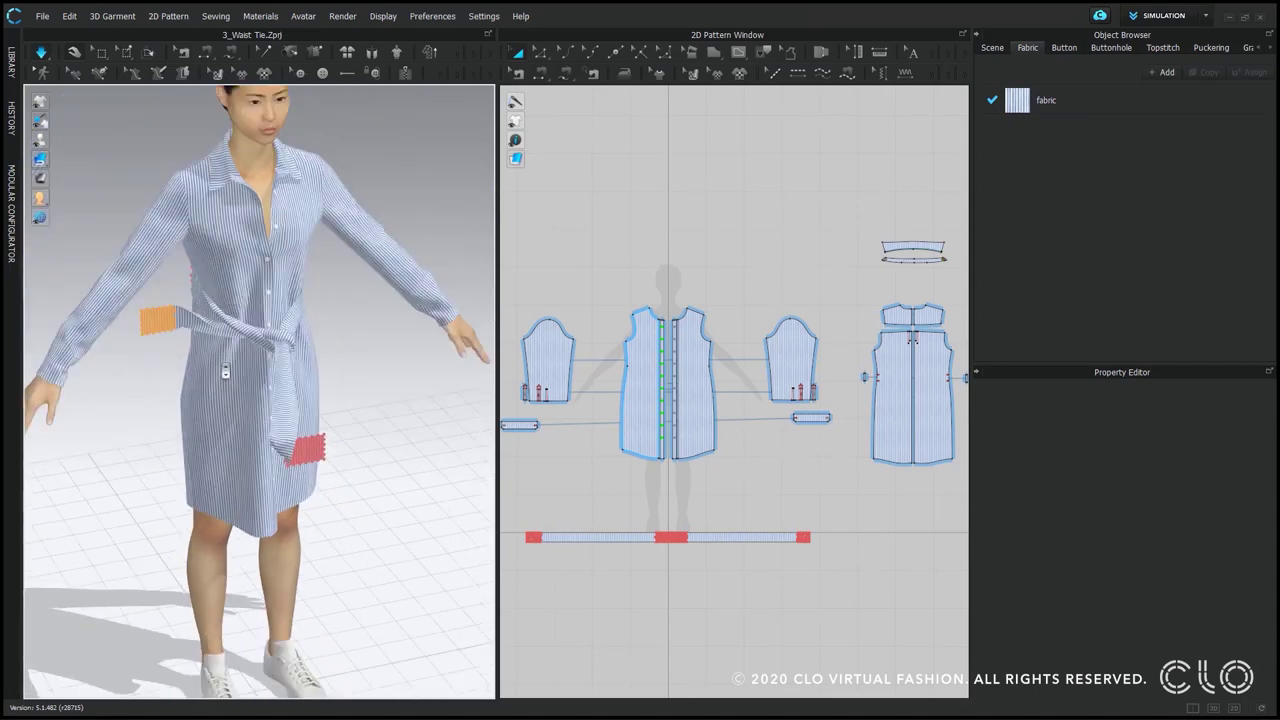
Pull both pinned tie ends outward and forward, away from each other, to tighten the knot against the dress
right_click_drag(228, 368, 220, 477)
left_click_drag(189, 472, 113, 402)
right_click_drag(180, 422, 331, 458)
left_click_drag(134, 496, 250, 438)
right_click_drag(250, 438, 240, 330)
left_click_drag(157, 306, 123, 388)
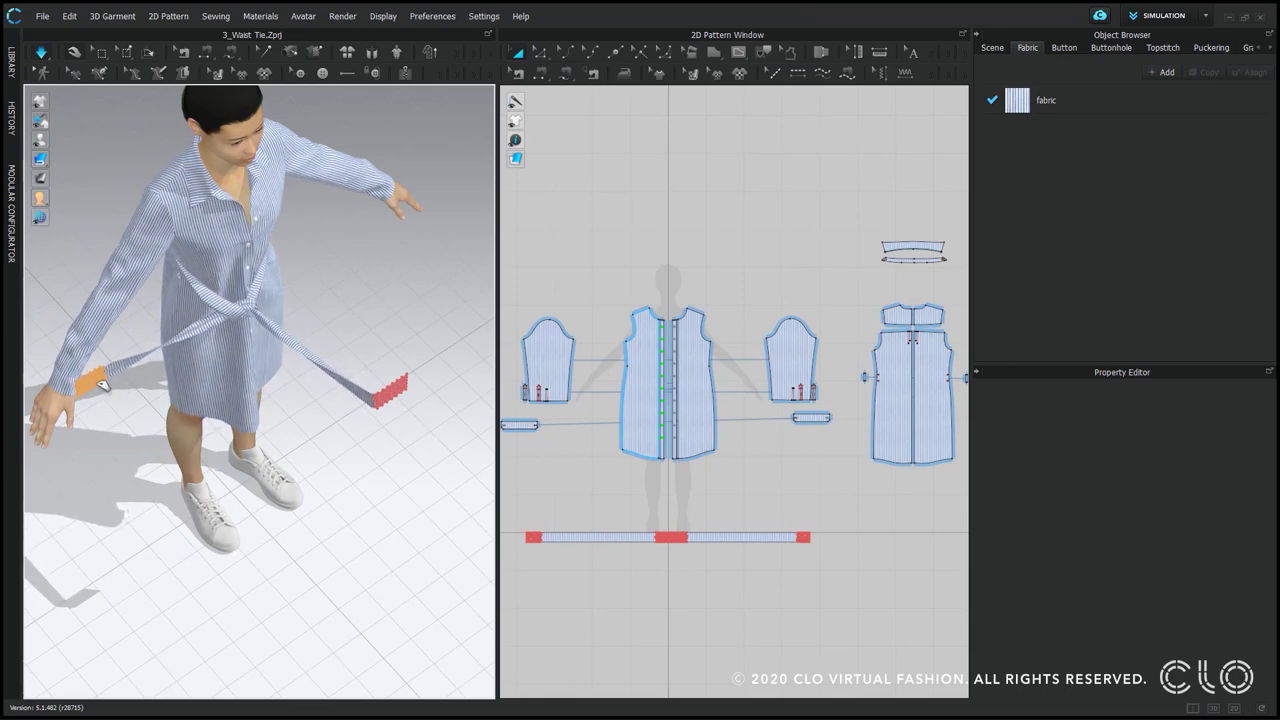
Raise the waist tie's Add'l Thickness - Collision to 10 mm
left_click(316, 354)
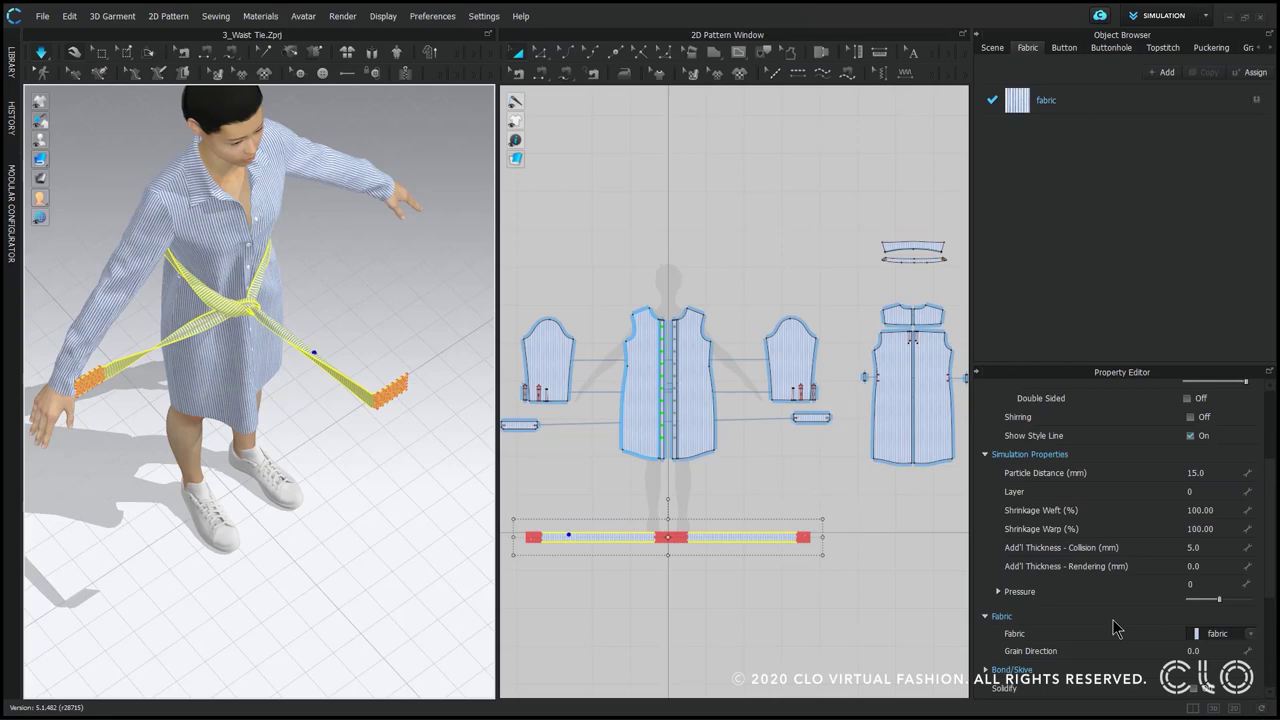
left_click(1214, 547)
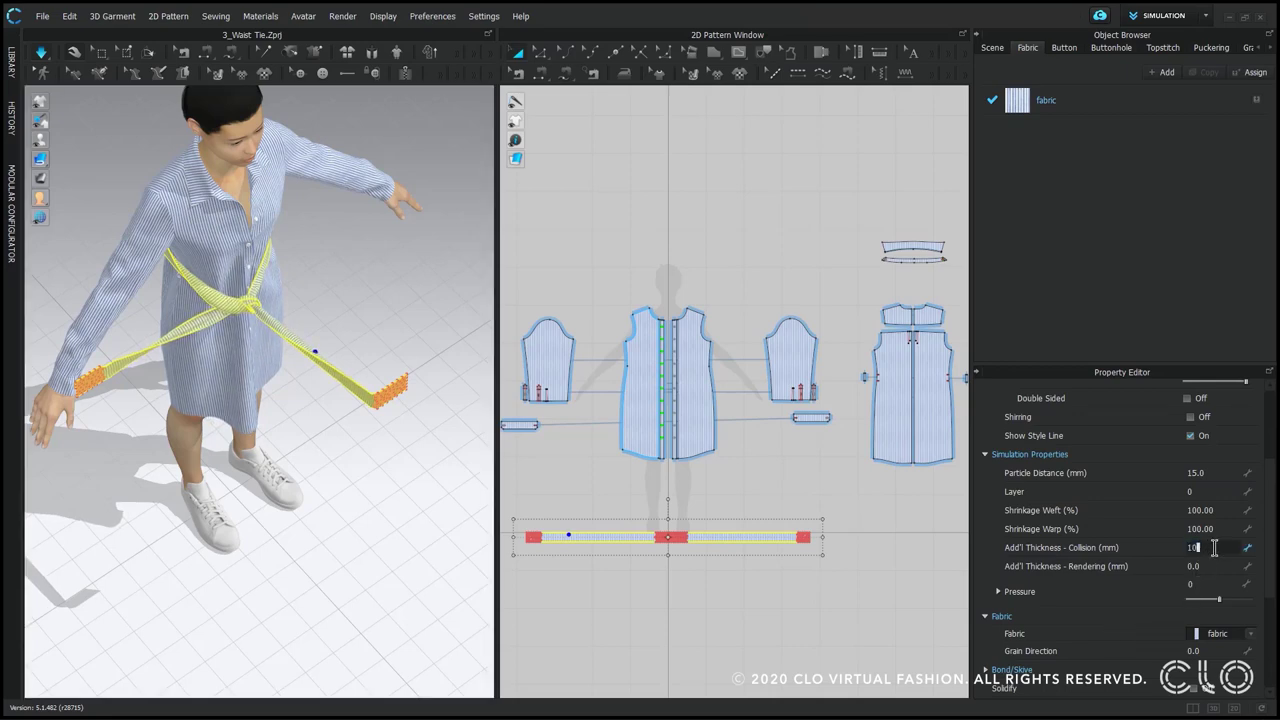
type("10")
key("Return")
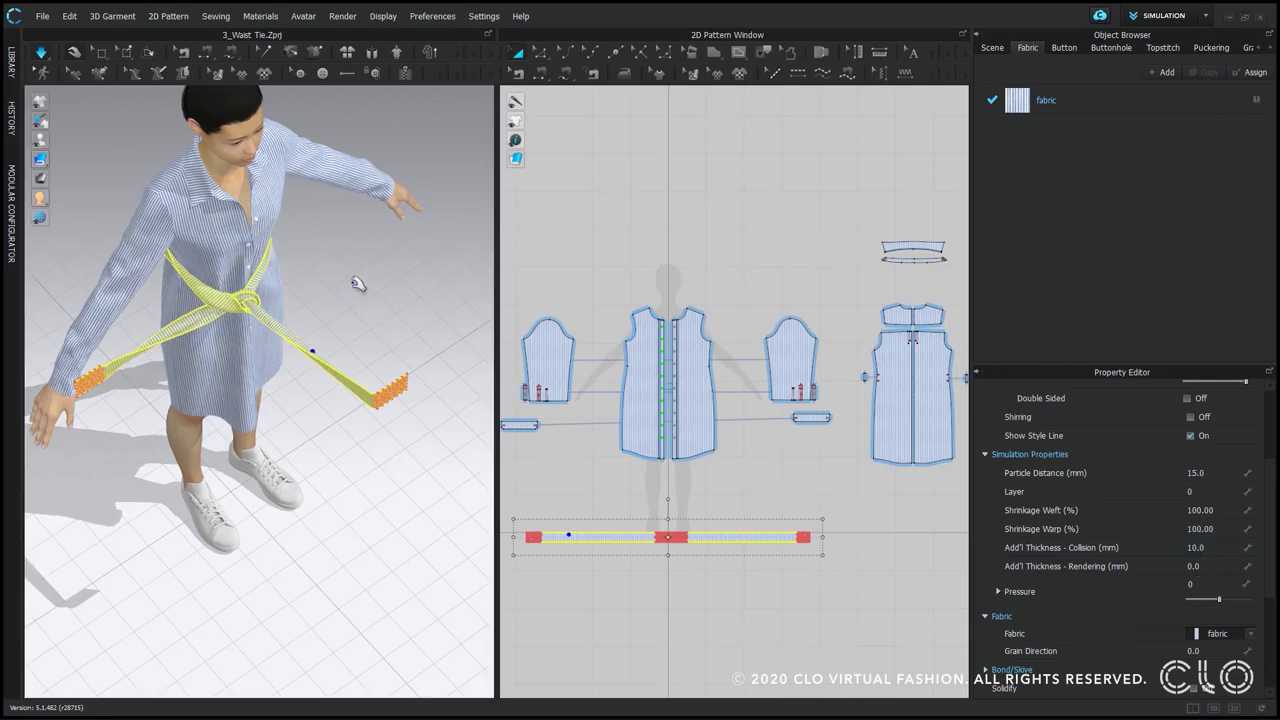
Delete the pinned area of the waist tie at the center back of the dress
right_click_drag(357, 284, 318, 299)
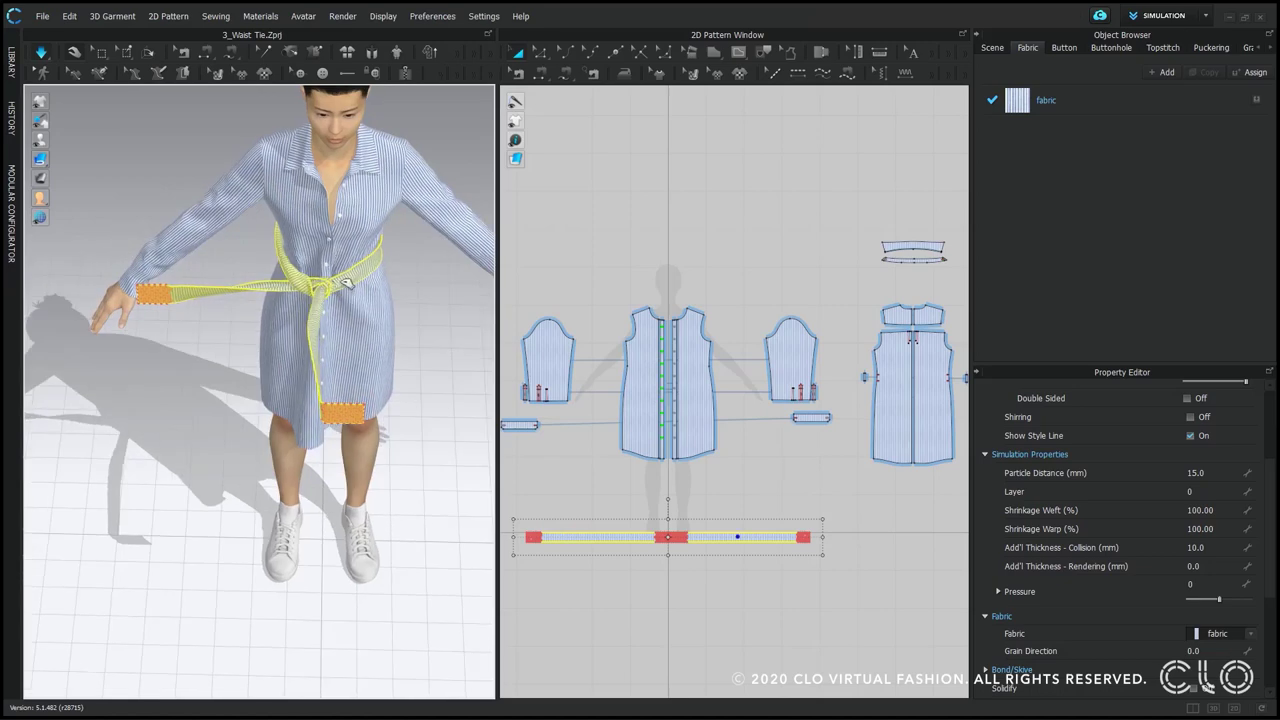
left_click(423, 308)
right_click_drag(423, 308, 326, 252)
right_click(371, 227)
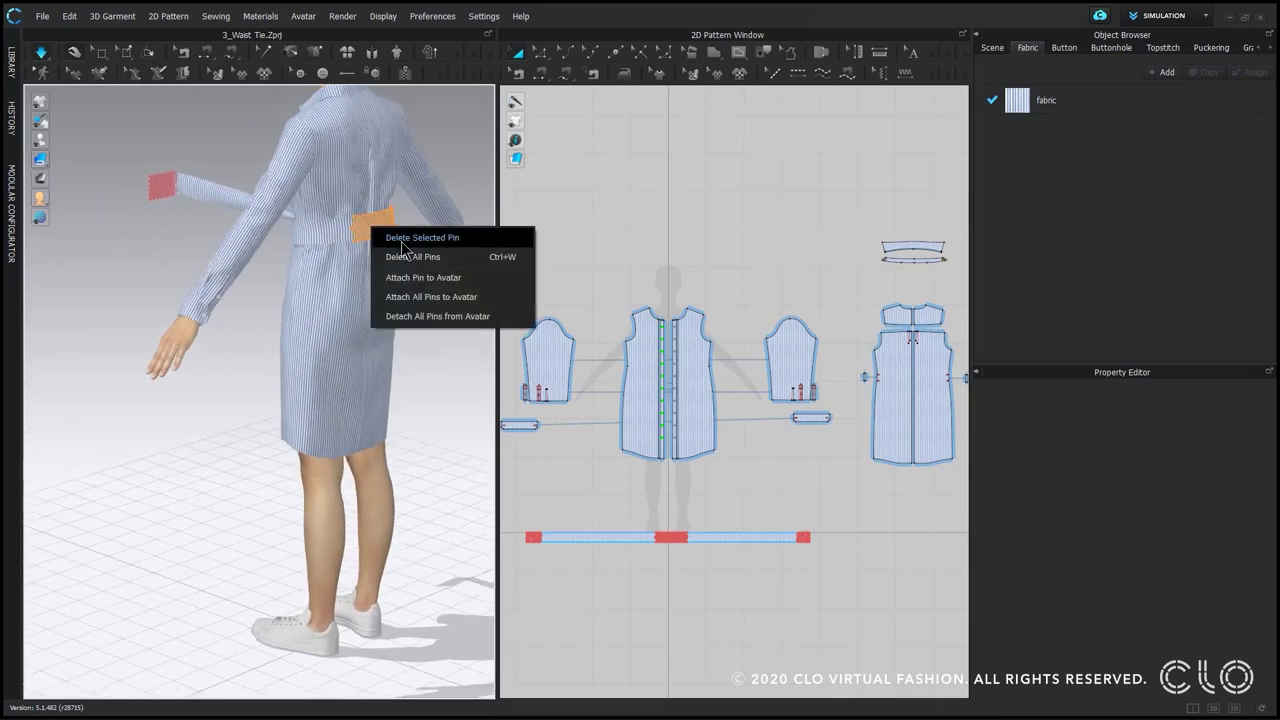
left_click(403, 240)
right_click_drag(403, 242, 443, 288)
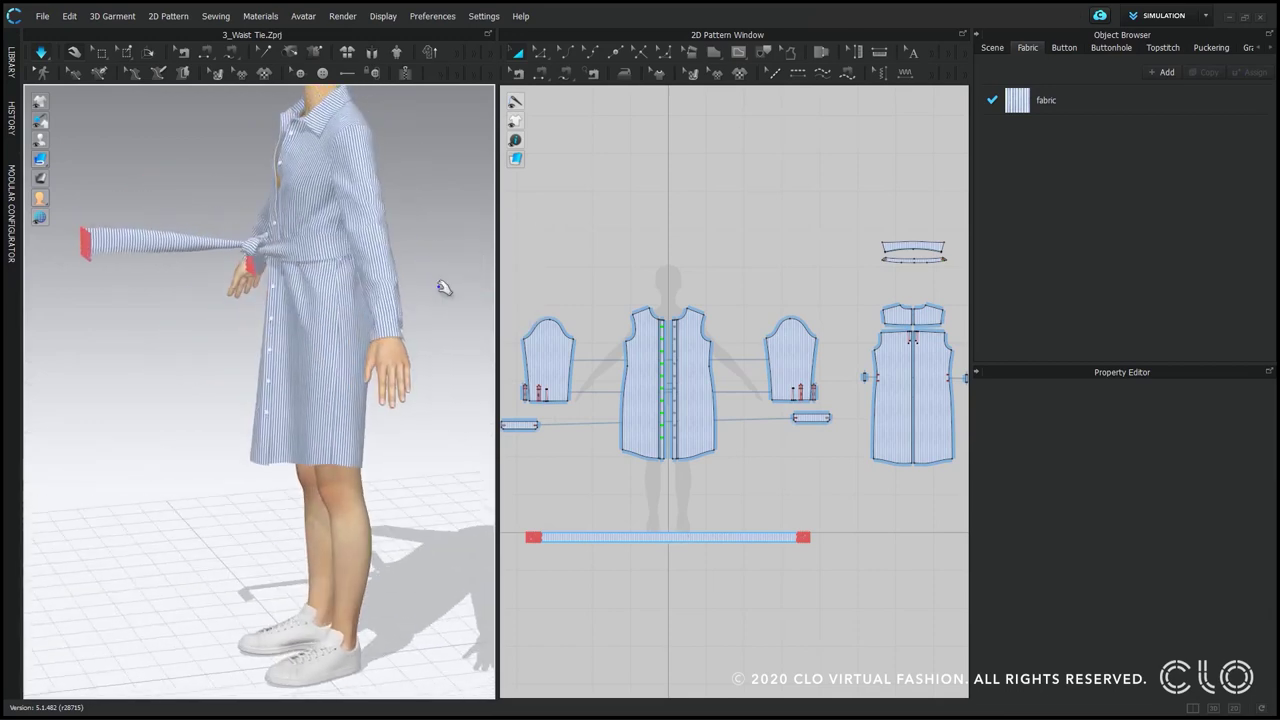
right_click_drag(371, 325, 451, 313)
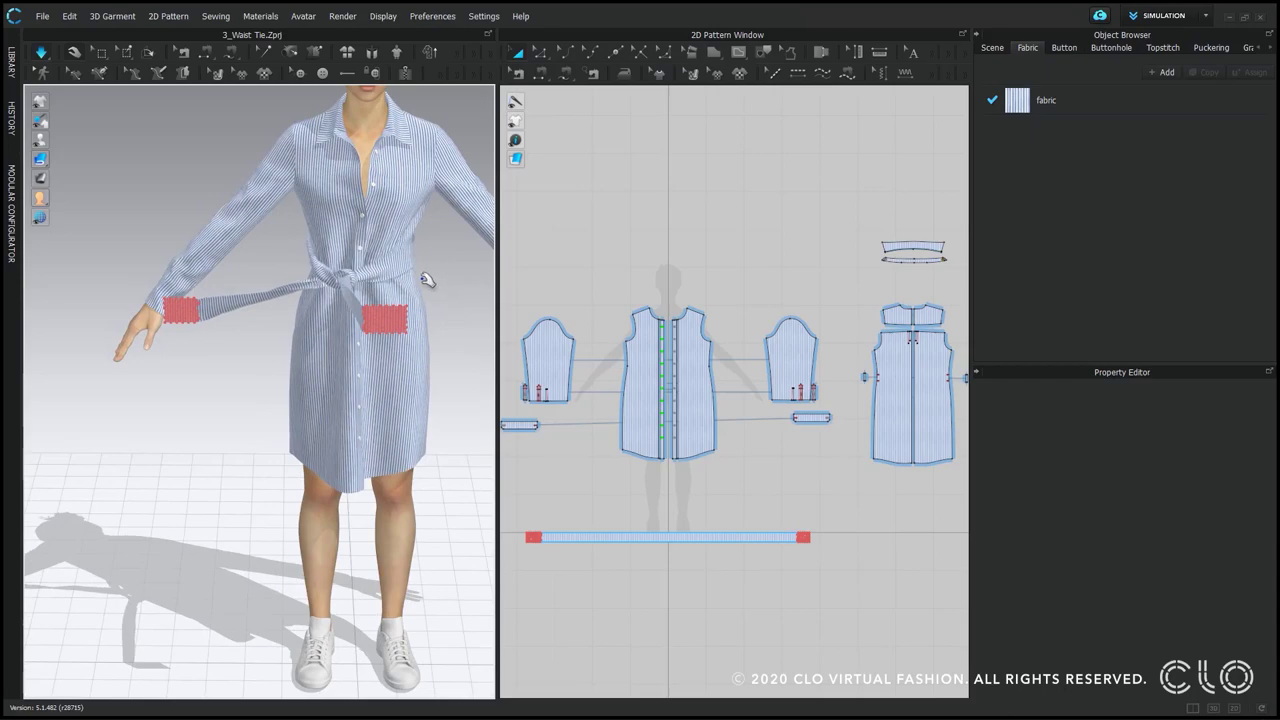
Inspect the knot up close with the simulation stopped and the garment shown in a plain monochrome surface
middle_click_drag(427, 280, 437, 548)
scroll(209, 200, "up", 5)
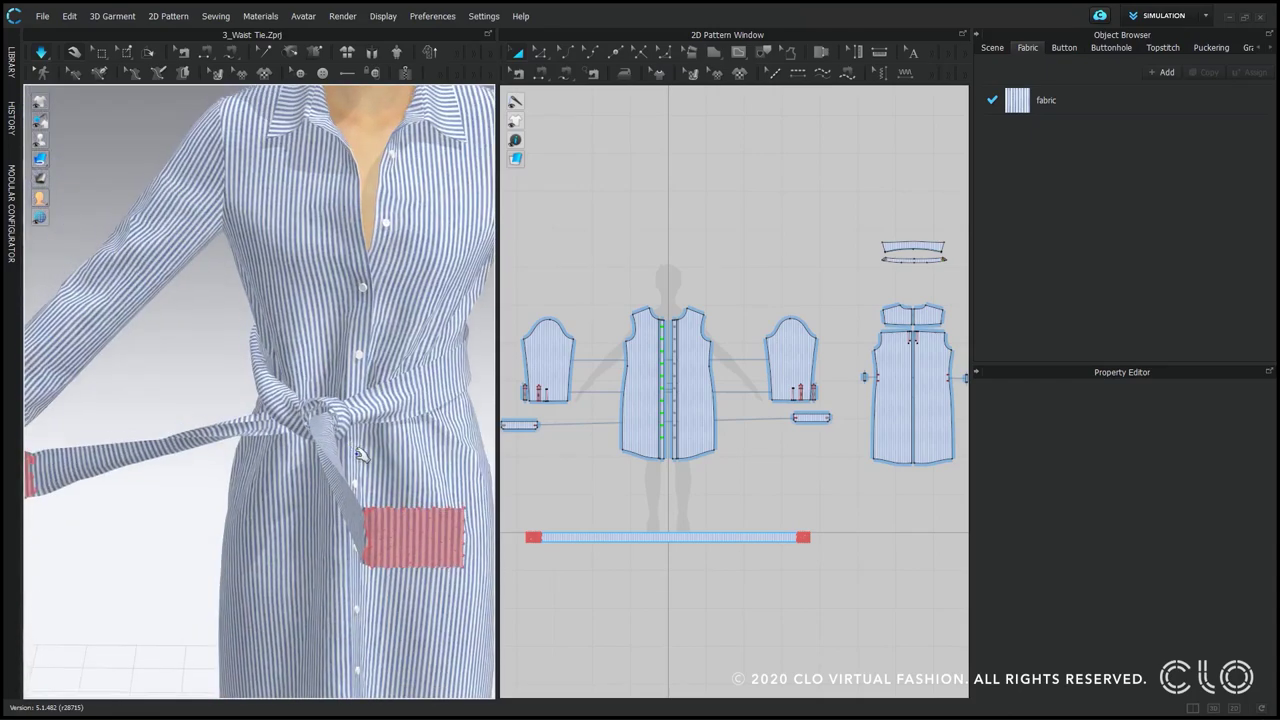
scroll(361, 455, "up", 4)
right_click_drag(250, 410, 274, 380)
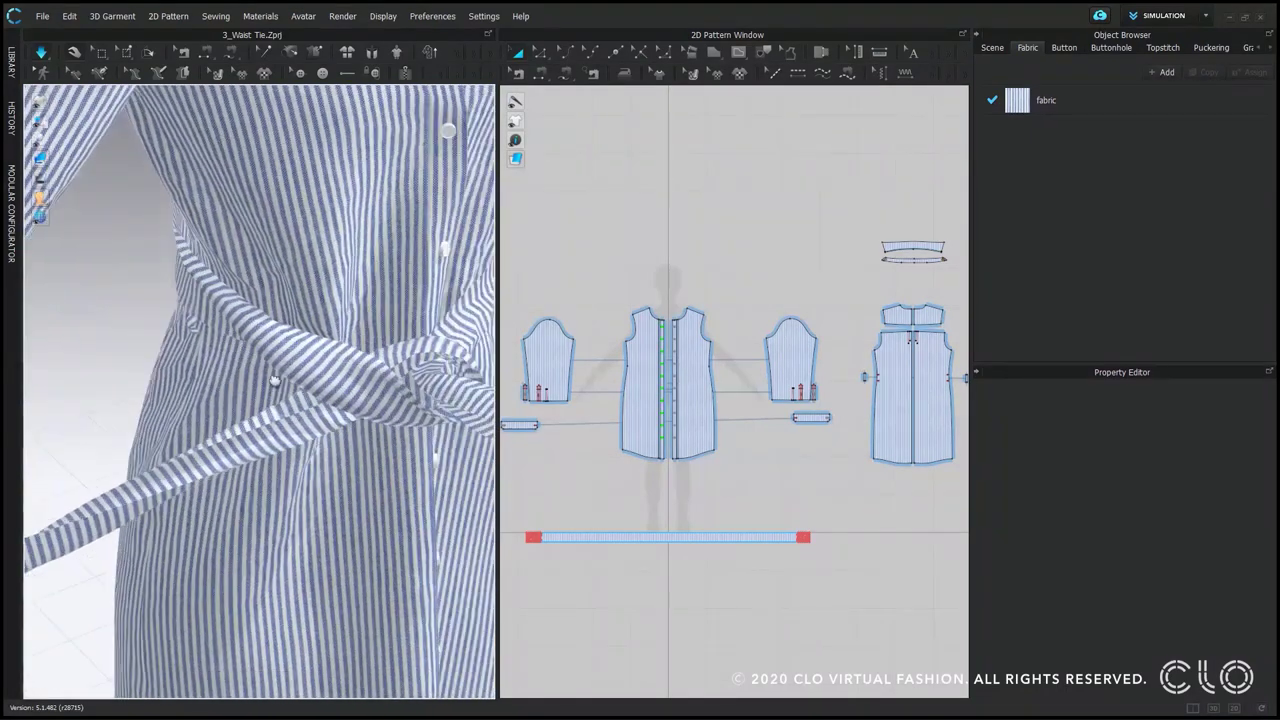
middle_click_drag(275, 380, 166, 349)
scroll(317, 270, "up", 3)
middle_click_drag(319, 266, 275, 303)
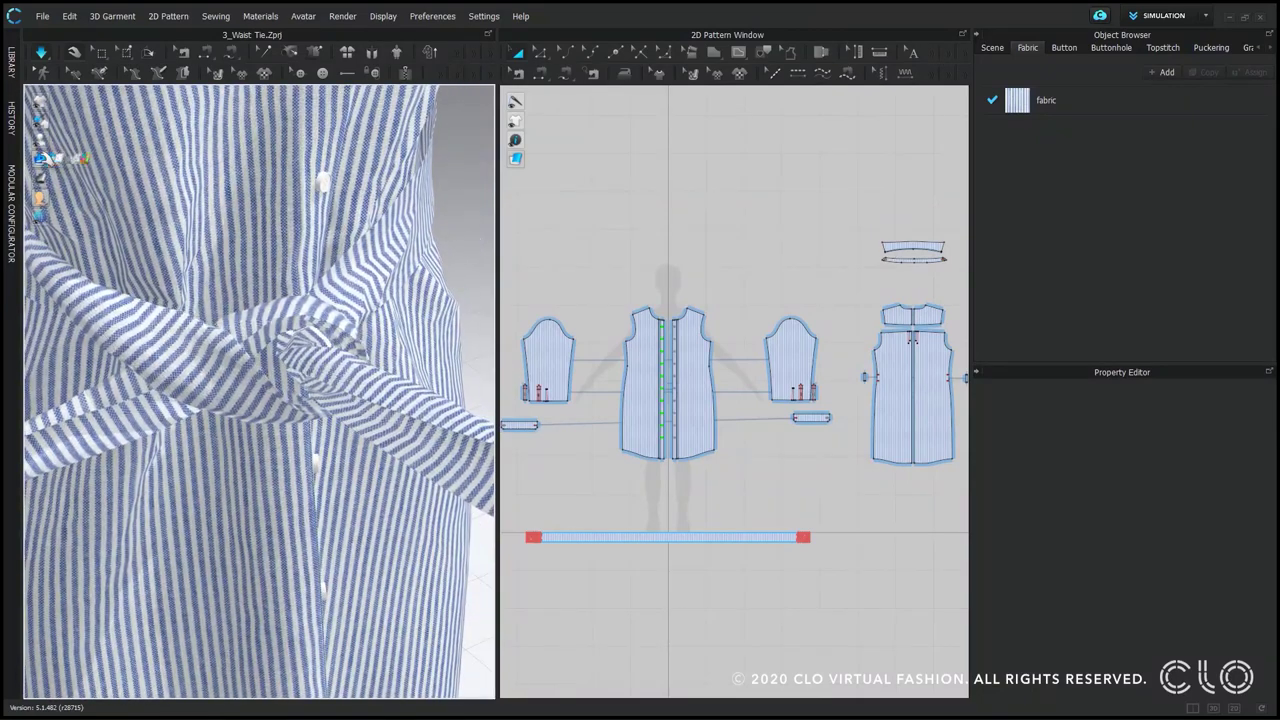
left_click(79, 158)
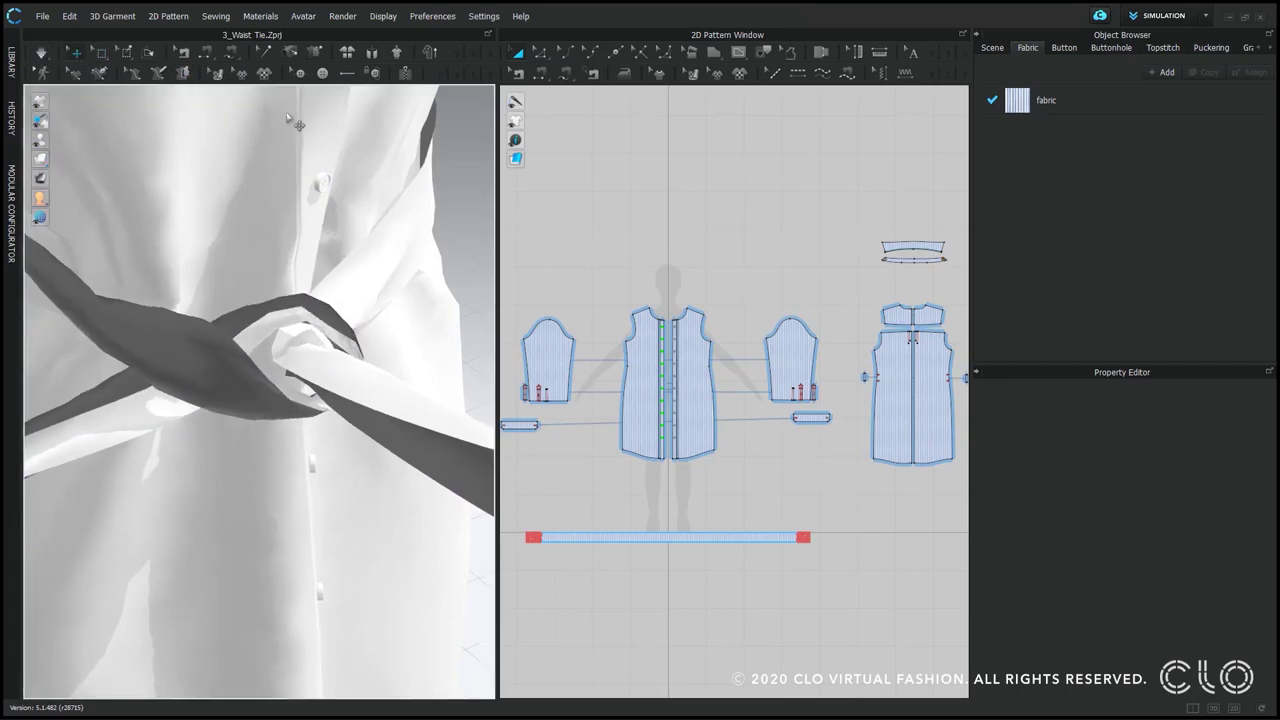
Tack the loop of the knot to the strap passing through it, with the garment displayed in monochrome
left_click(289, 52)
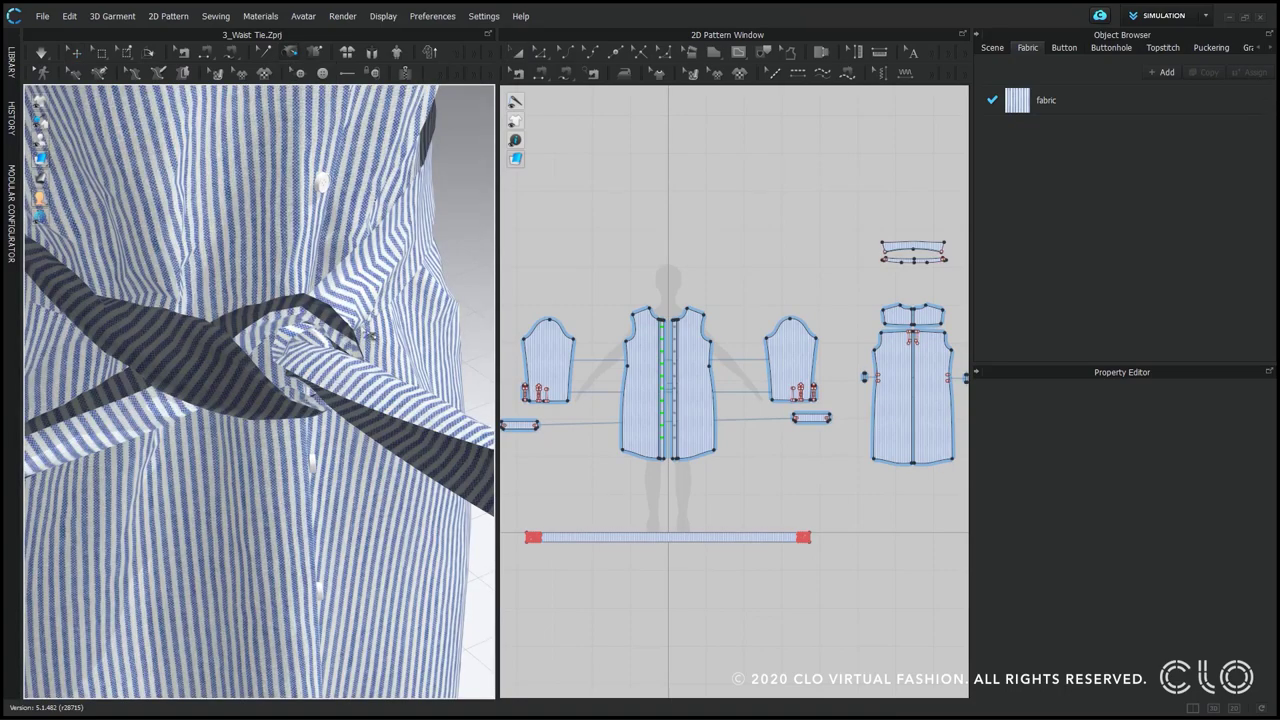
scroll(370, 336, "up", 5)
right_click_drag(370, 337, 326, 291)
right_click_drag(291, 240, 310, 300)
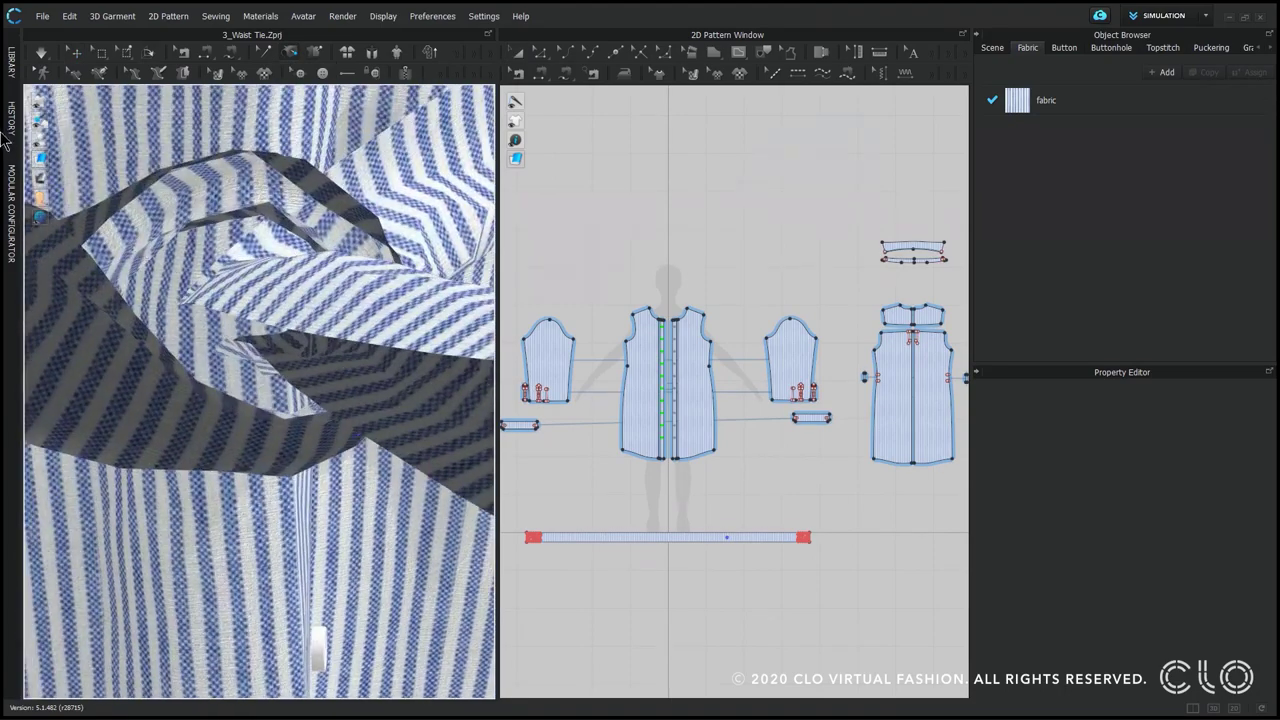
left_click(62, 160)
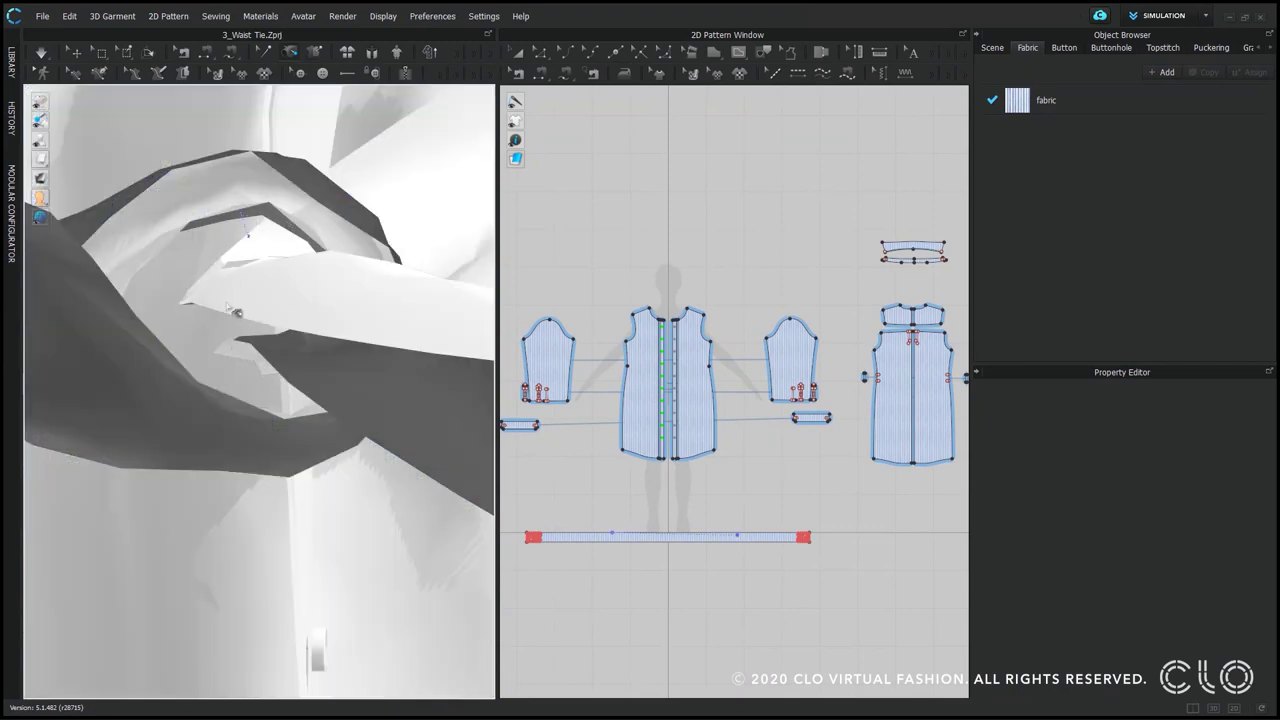
Add further tacks around the inside of the knot joining its loop to the strap, with thread length 0
left_click(300, 57)
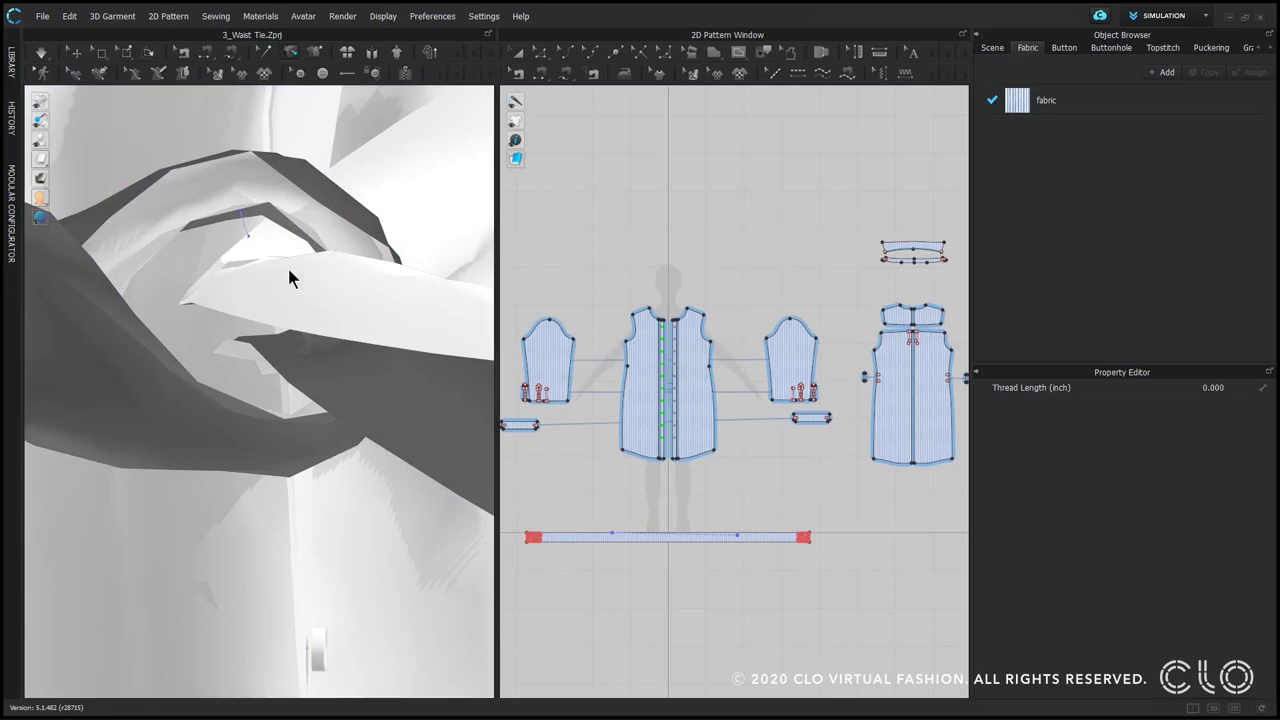
left_click(249, 251)
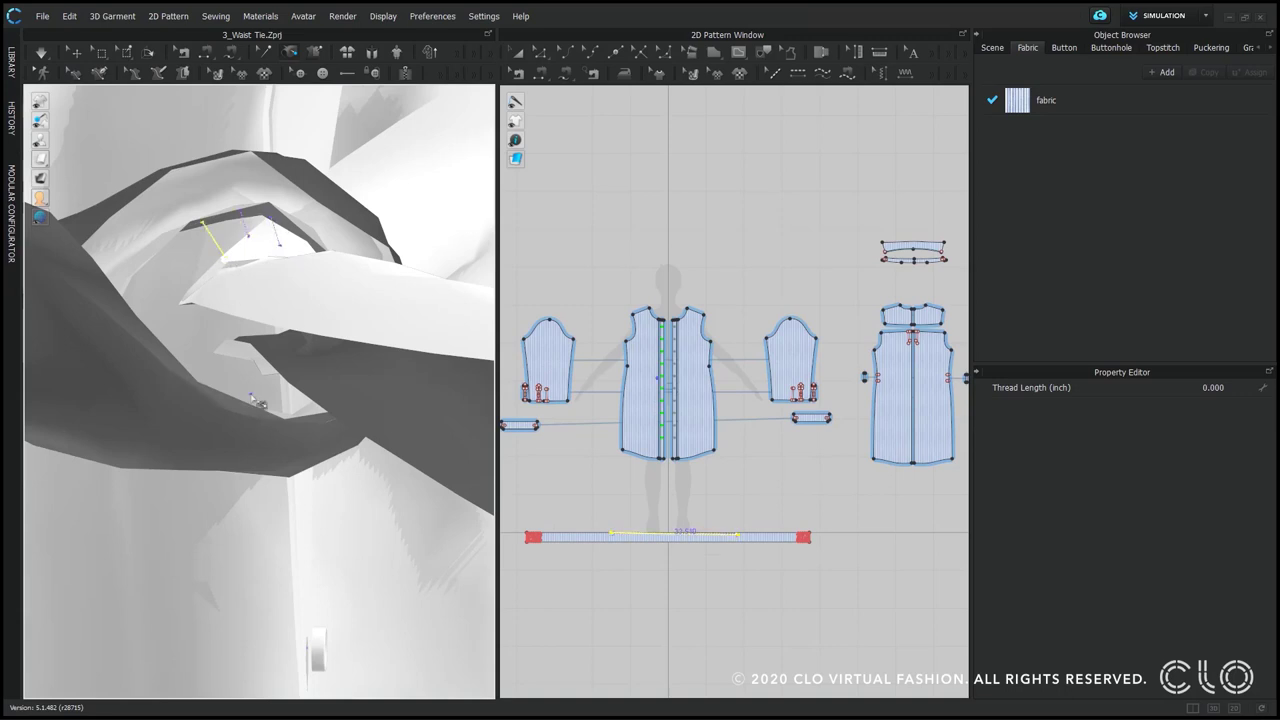
right_click_drag(260, 383, 246, 392)
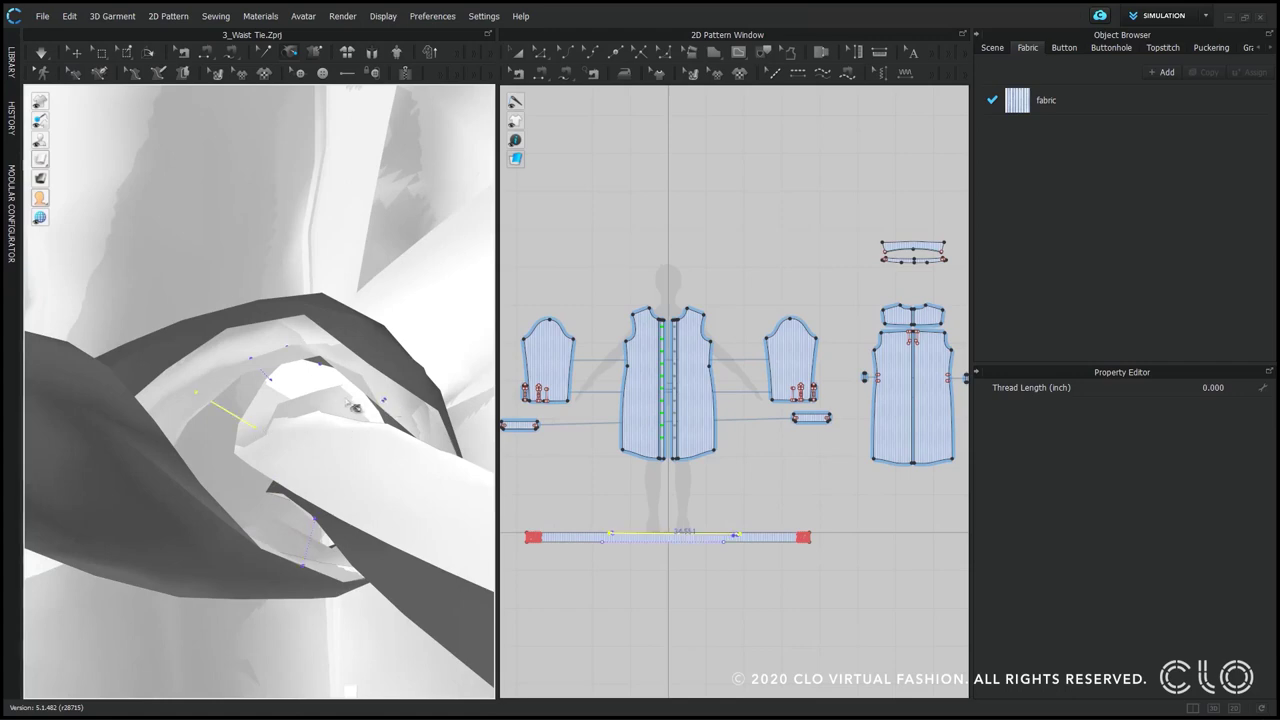
left_click(330, 357)
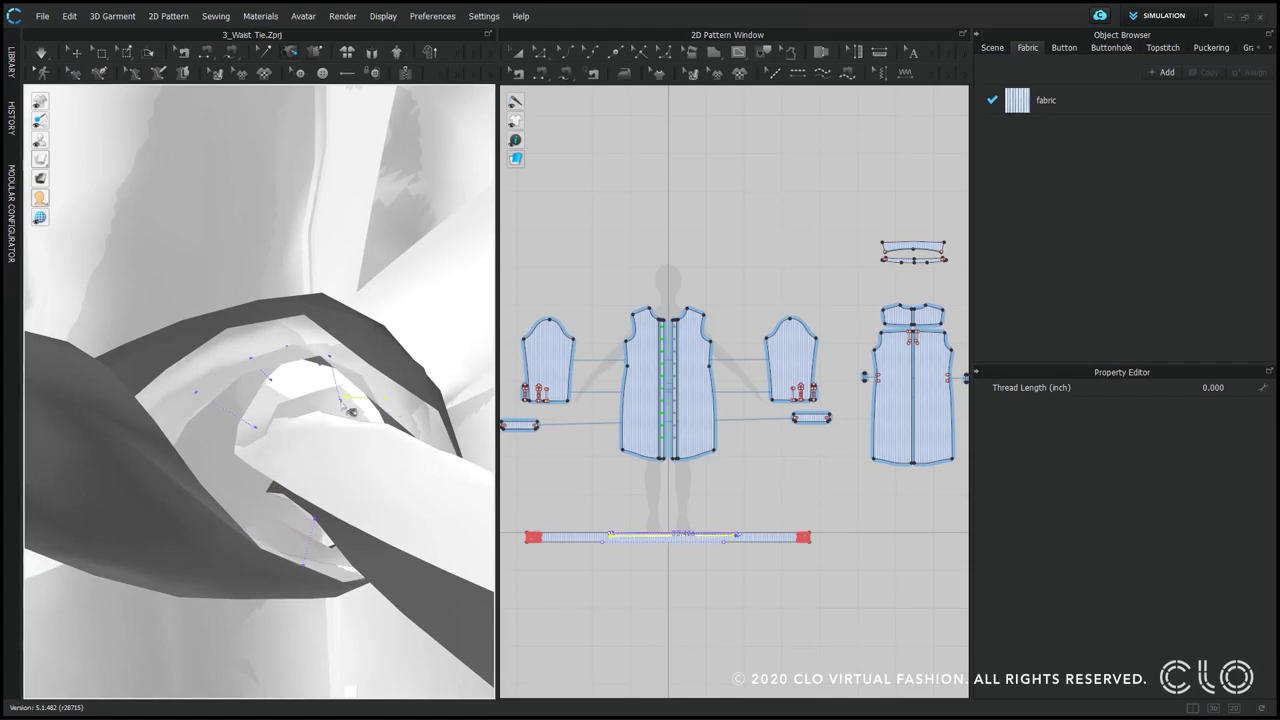
left_click(70, 56)
scroll(333, 385, "down", 10)
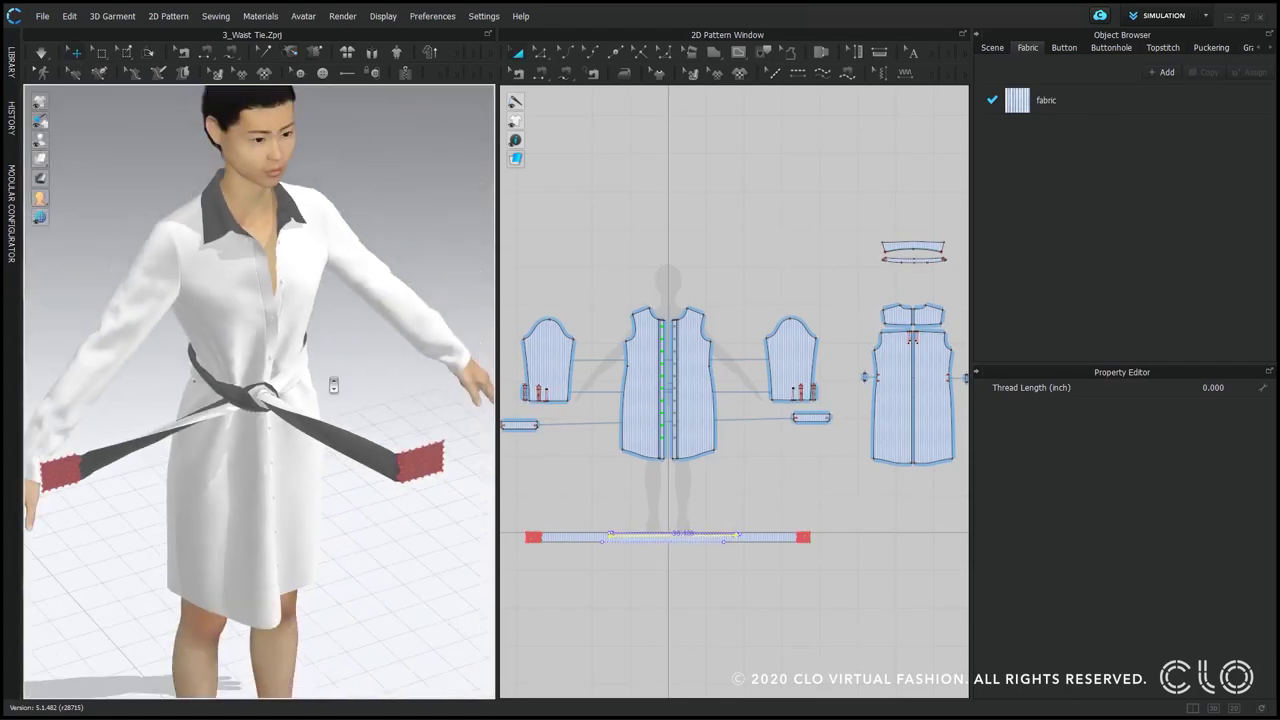
Try lower Add'l Thickness - Collision values of 4 mm and 0.2 mm on the tacked waist tie
left_click(357, 453)
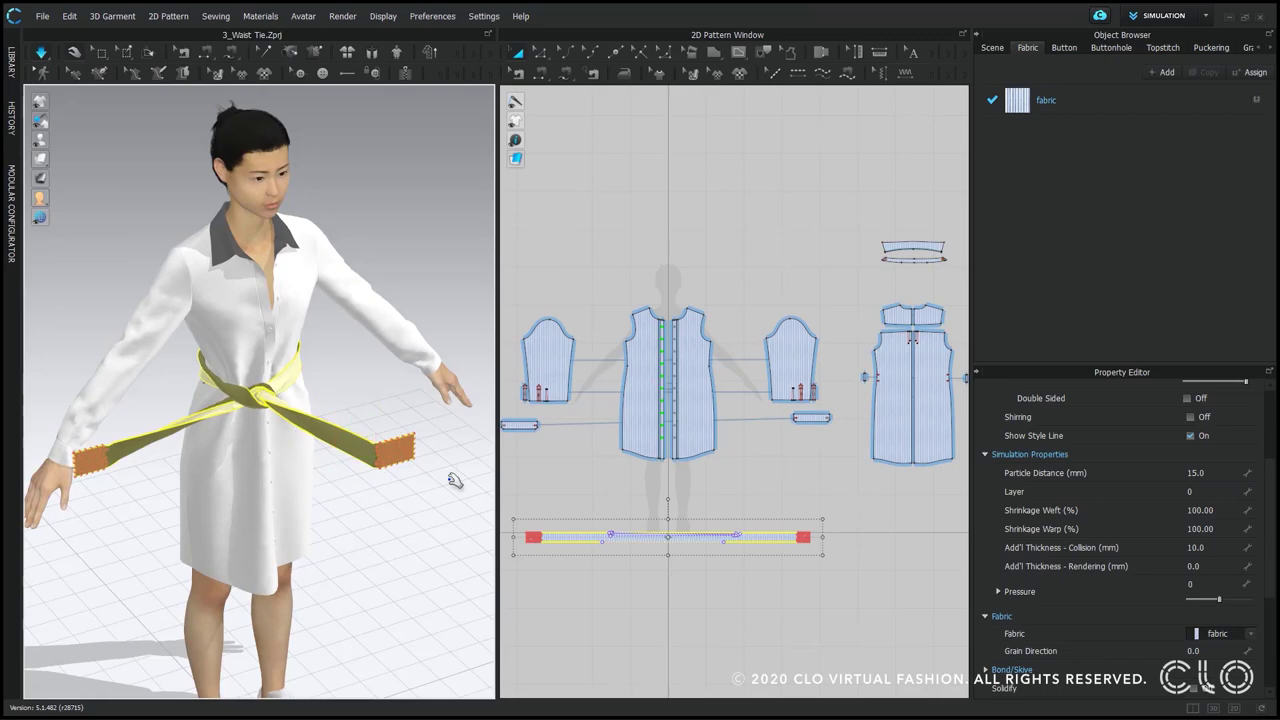
left_click(1217, 549)
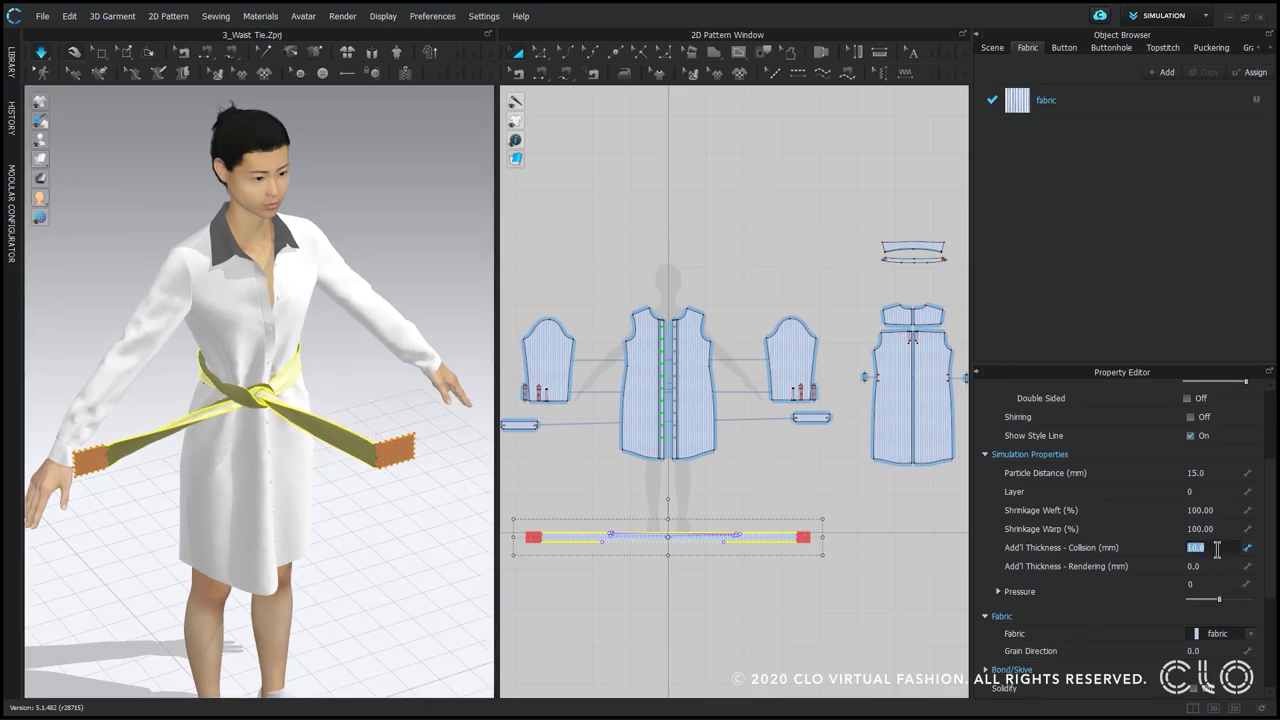
type("4")
key("Return")
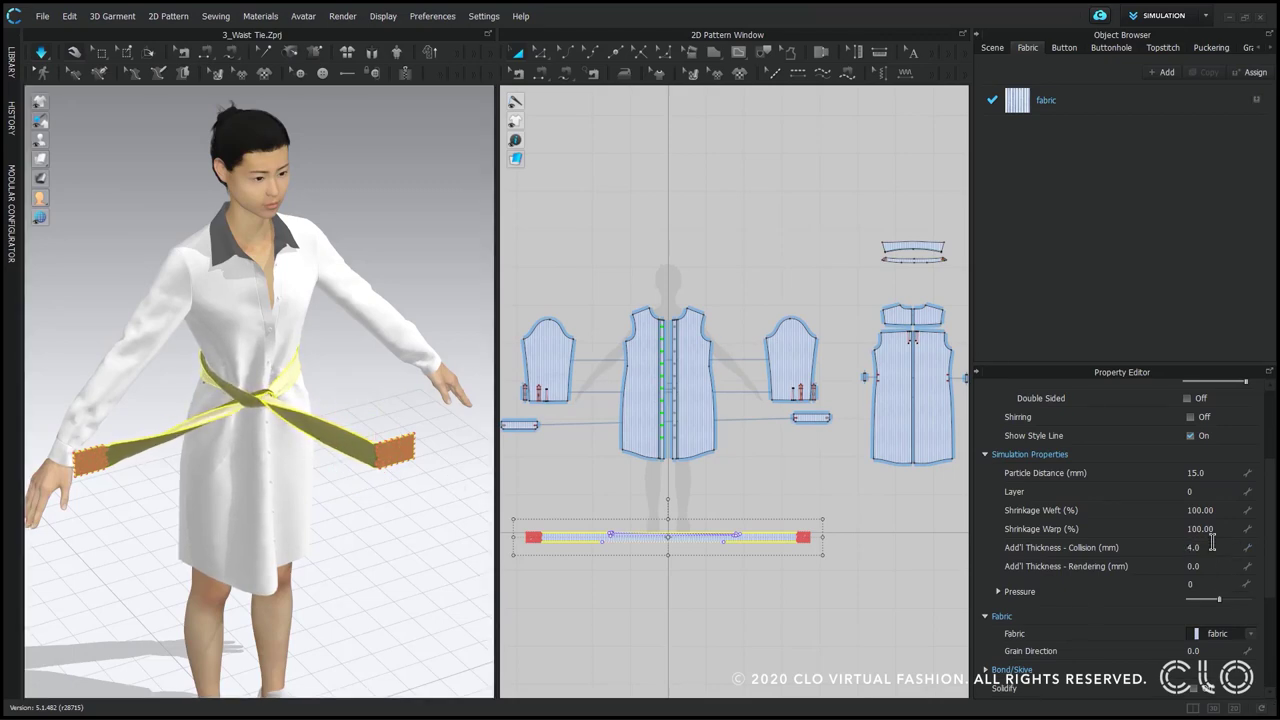
left_click(1212, 542)
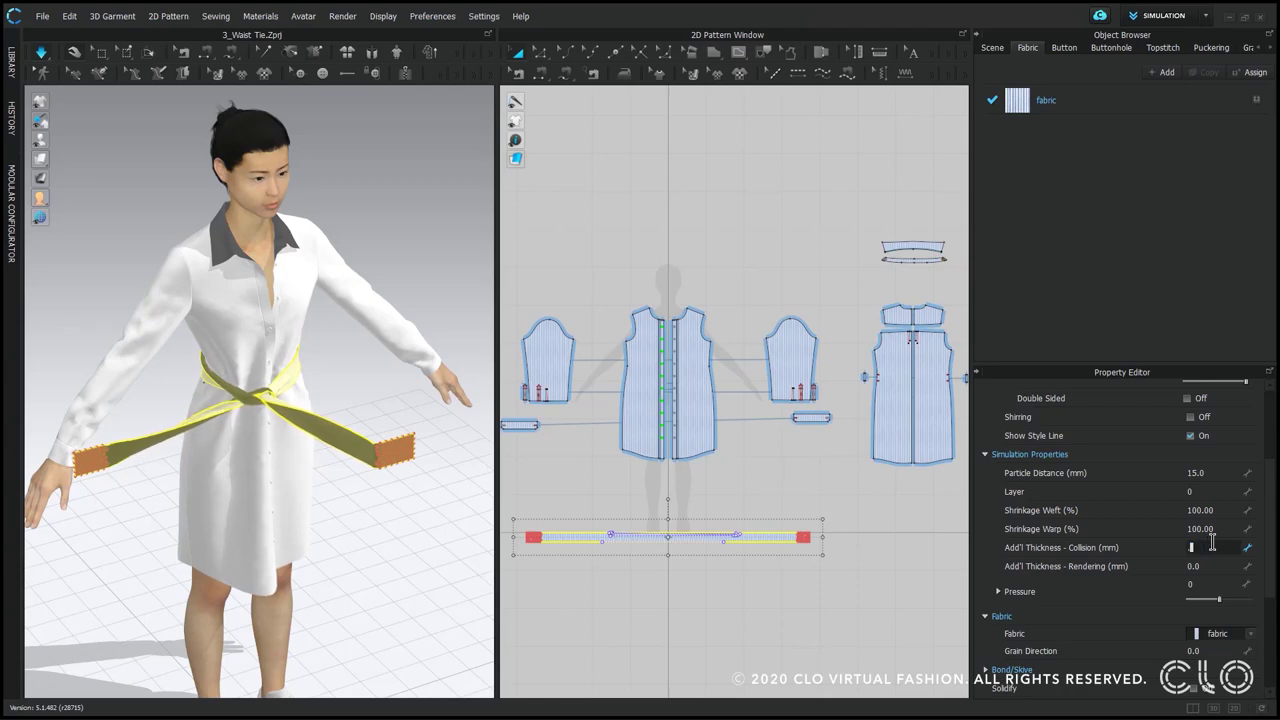
type("0.2")
key("Return")
Run the simulation again on the waist tie with its tacked knot
key("space")
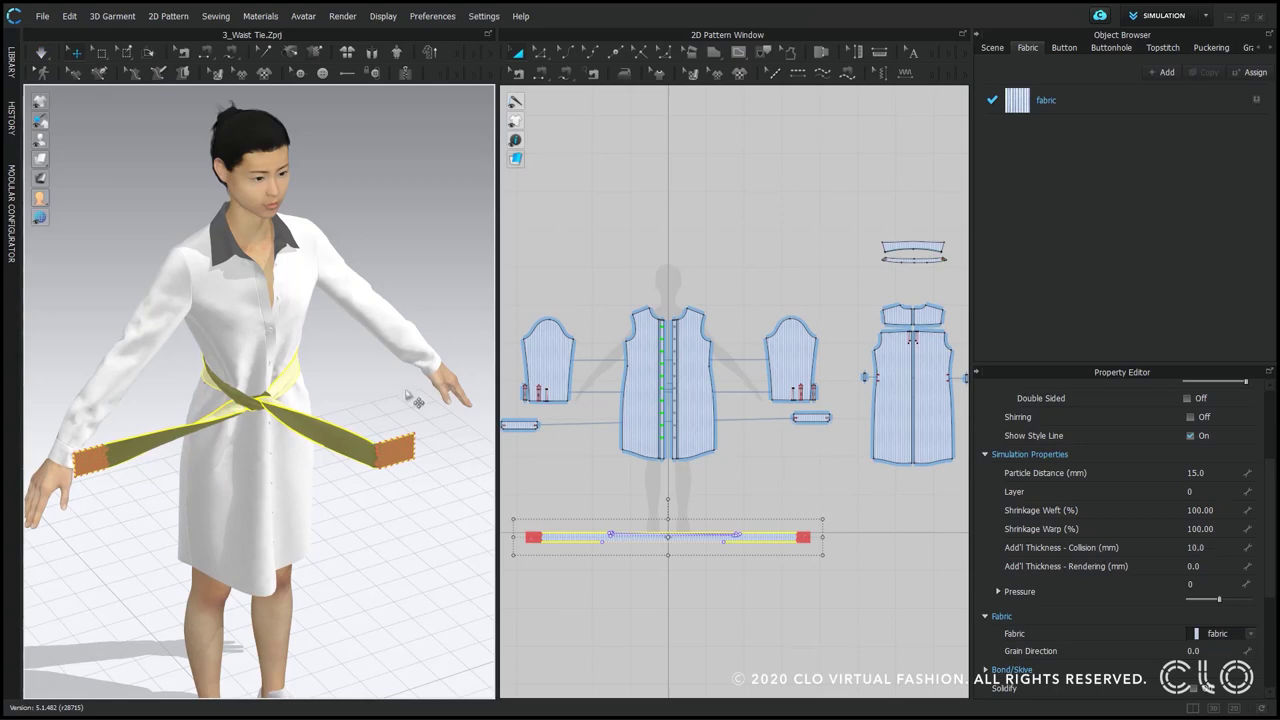
scroll(393, 424, "up", 3)
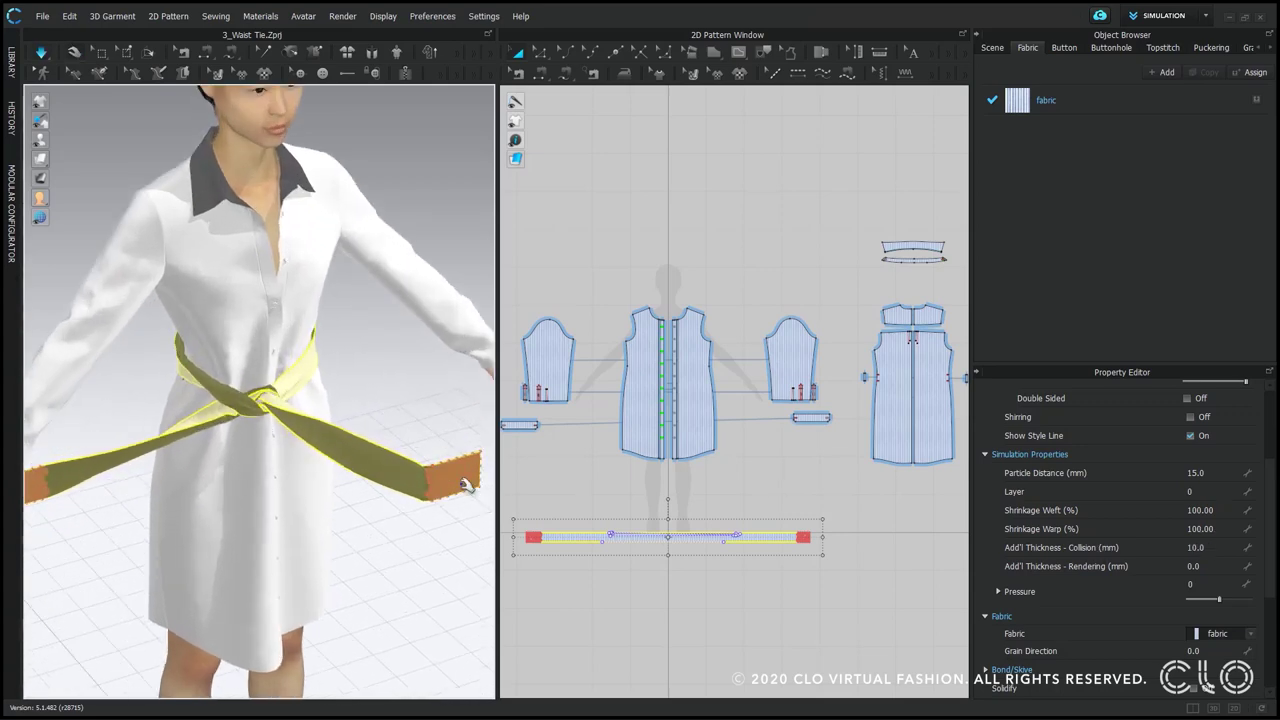
Swing the pinned end of the waist tie in toward the skirt during simulation, and delete the pins at both tie ends
key("space")
left_click_drag(453, 477, 360, 447)
right_click(348, 441)
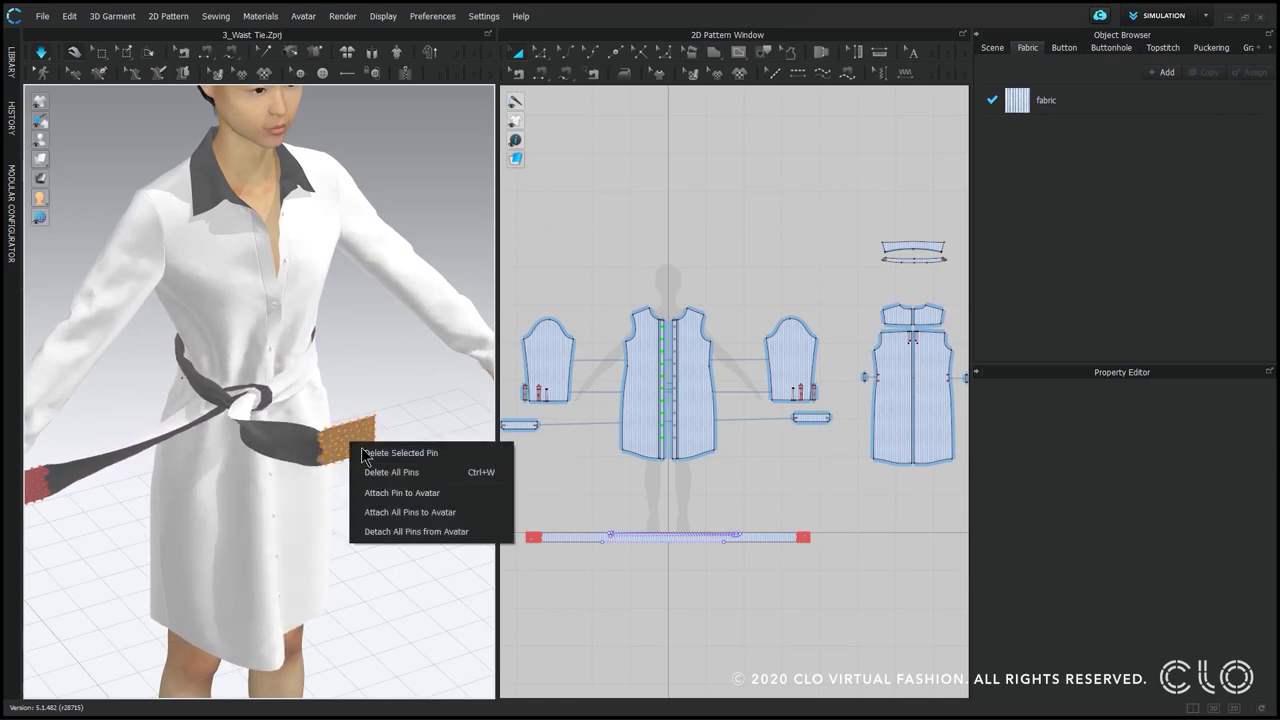
left_click(365, 452)
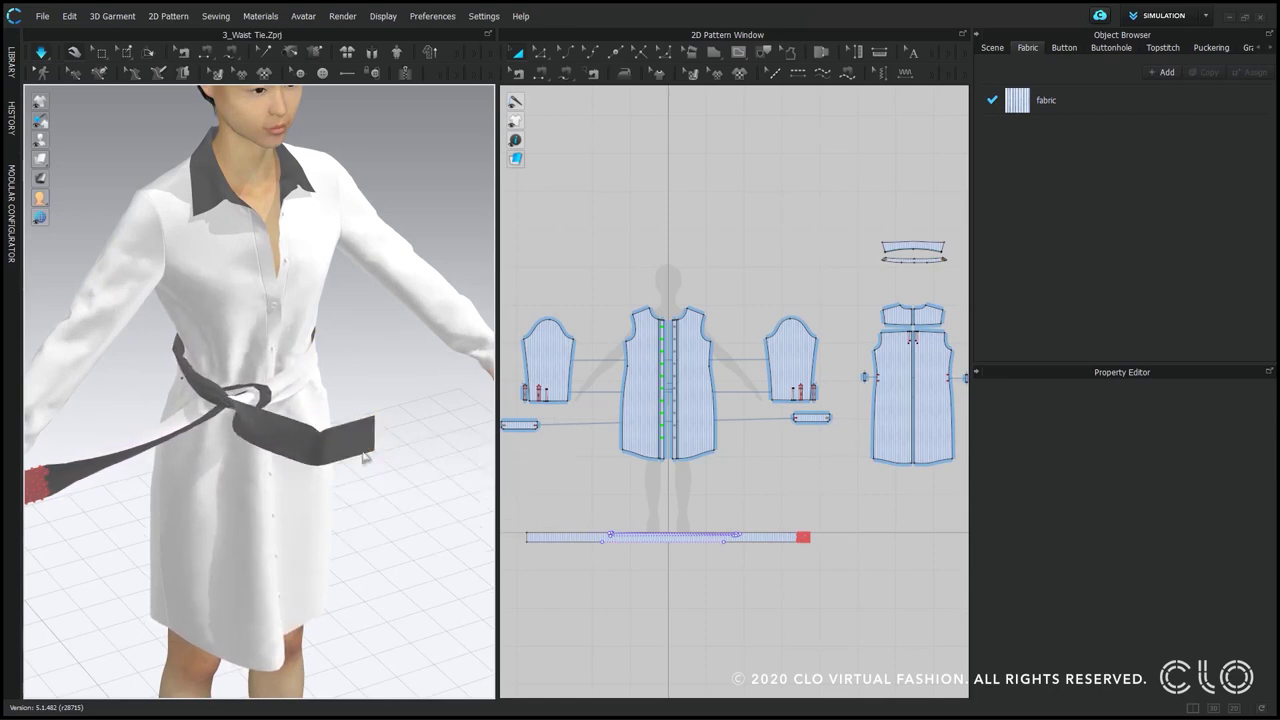
right_click(40, 485)
left_click(58, 495)
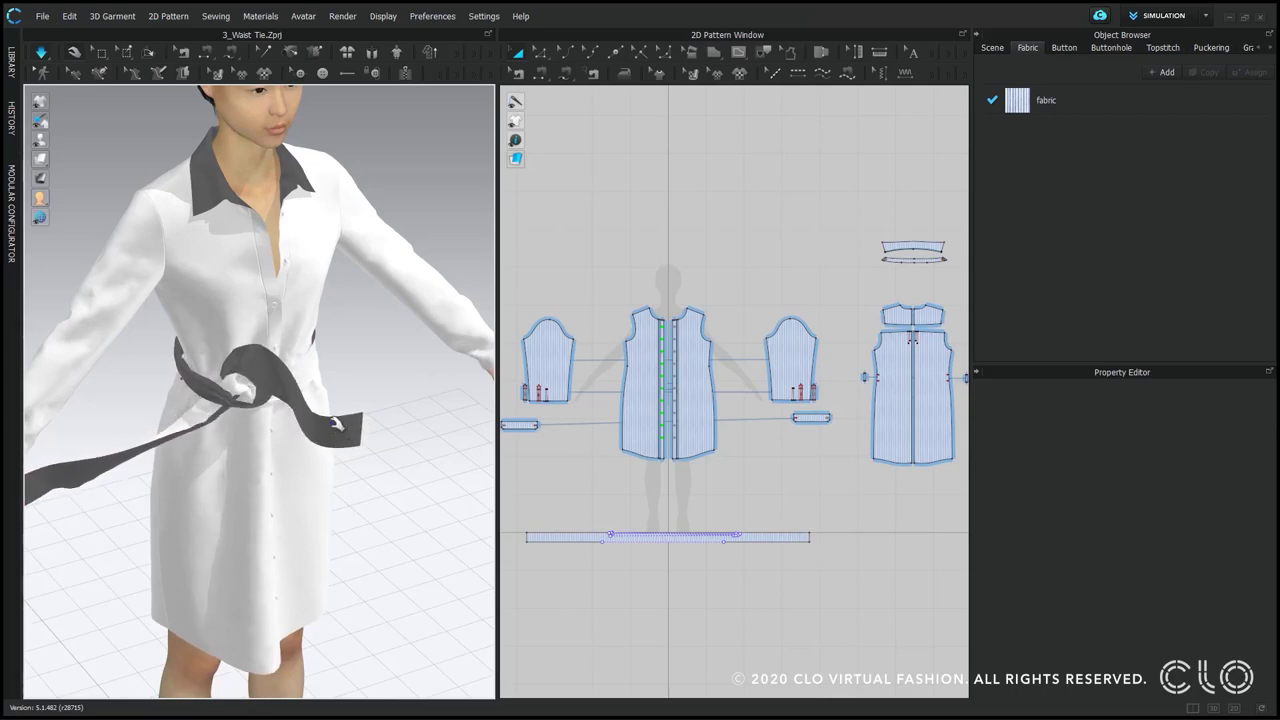
Pull the loose tie end down over the skirt and set the waist tie's Add'l Thickness - Collision to 2 mm
left_click(322, 474)
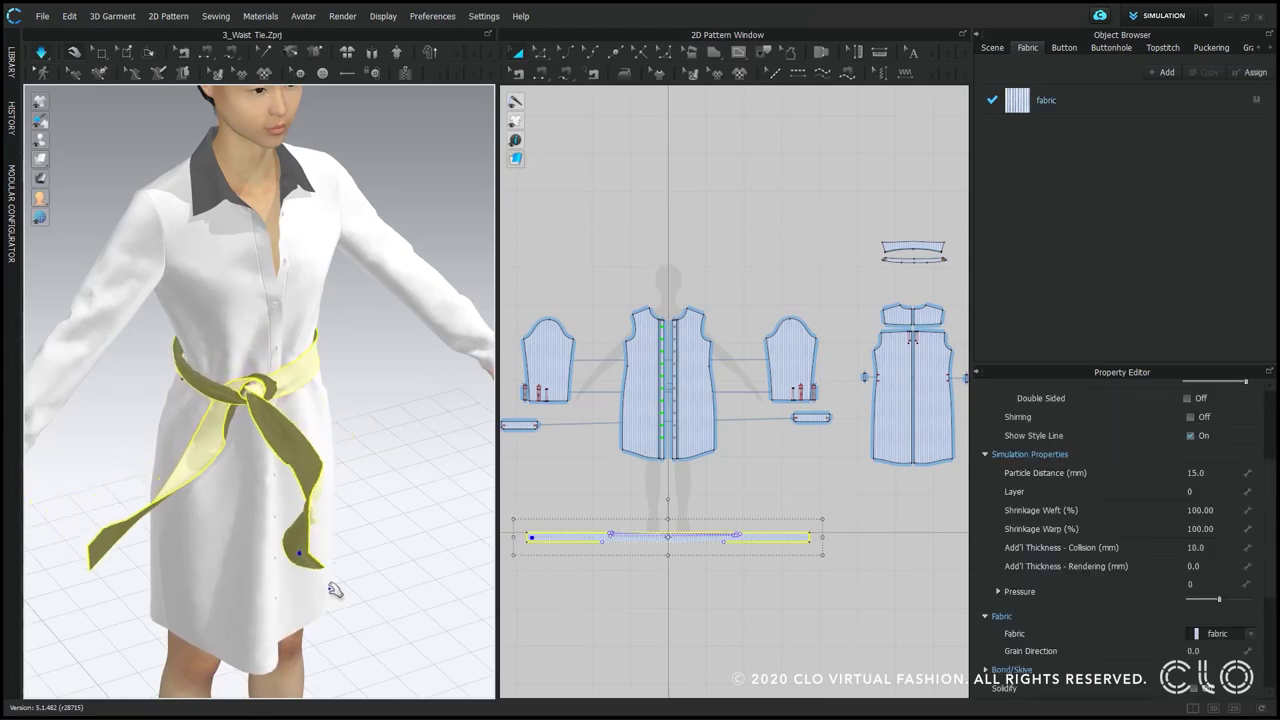
left_click(1213, 547)
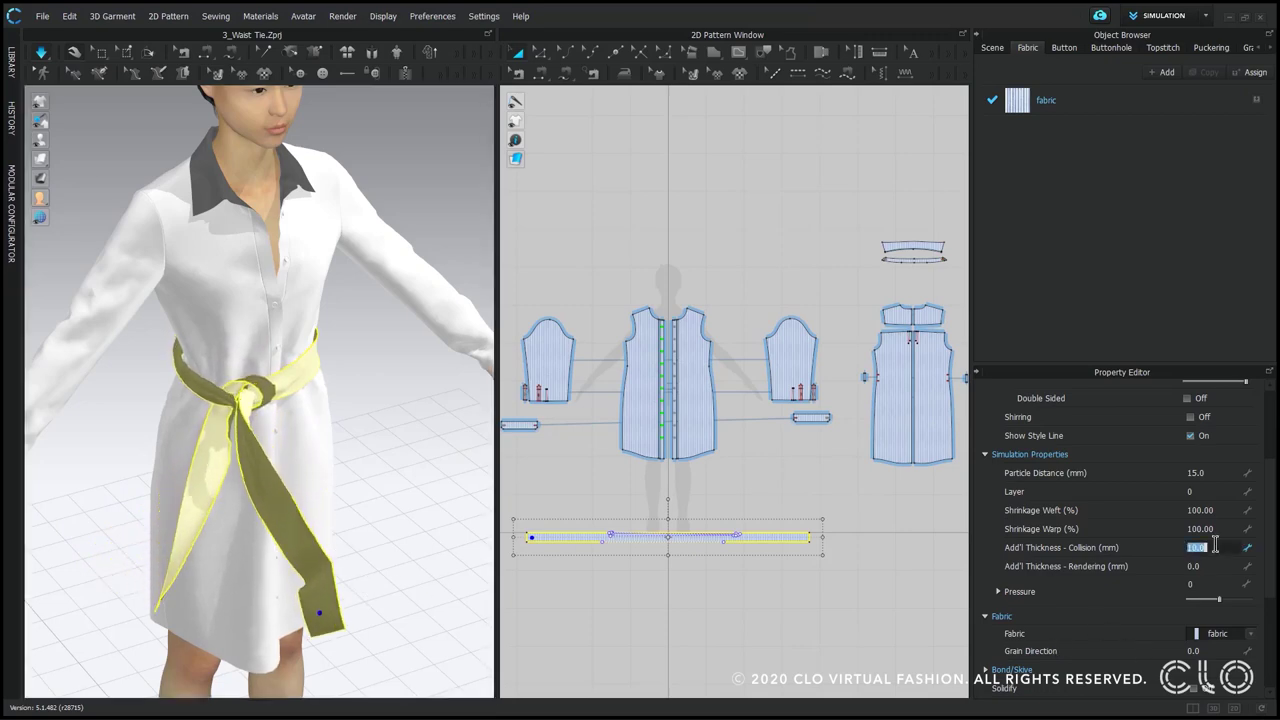
type("2")
key("Return")
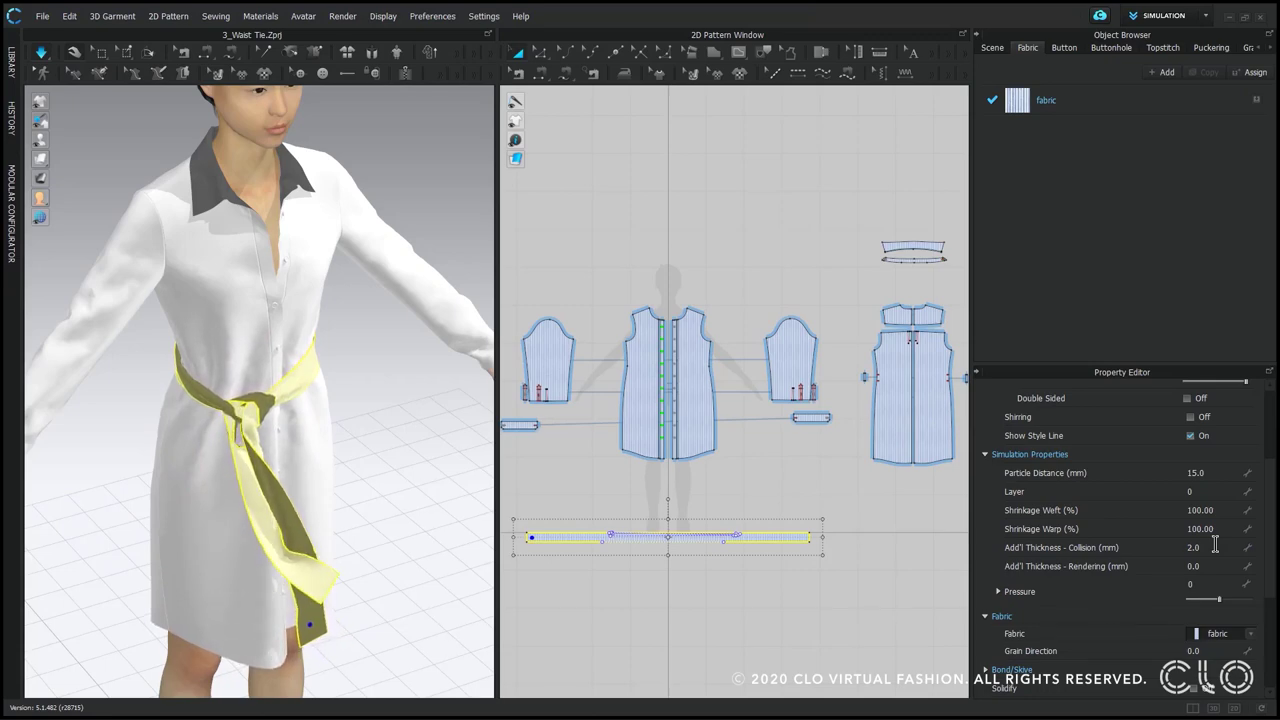
Deselect the waist tie and display the garment from the front with its striped fabric texture instead of monochrome
left_click(409, 457)
key("2")
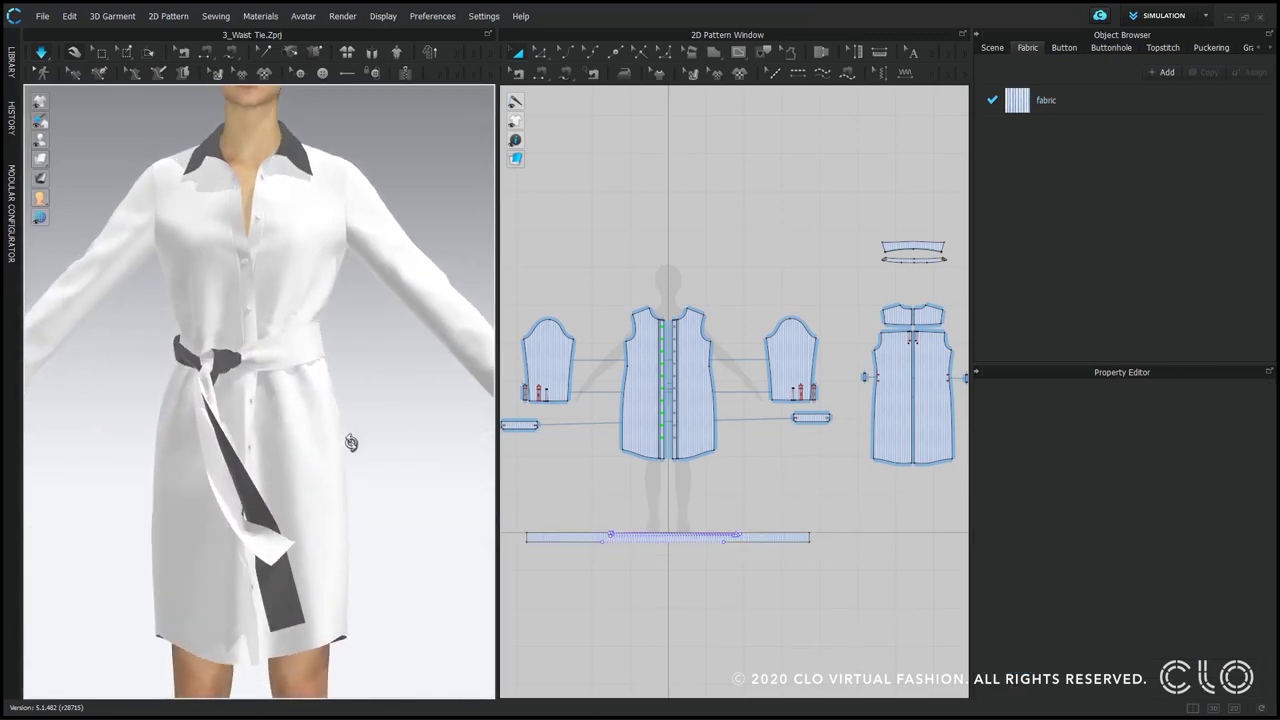
mouse_move(45, 160)
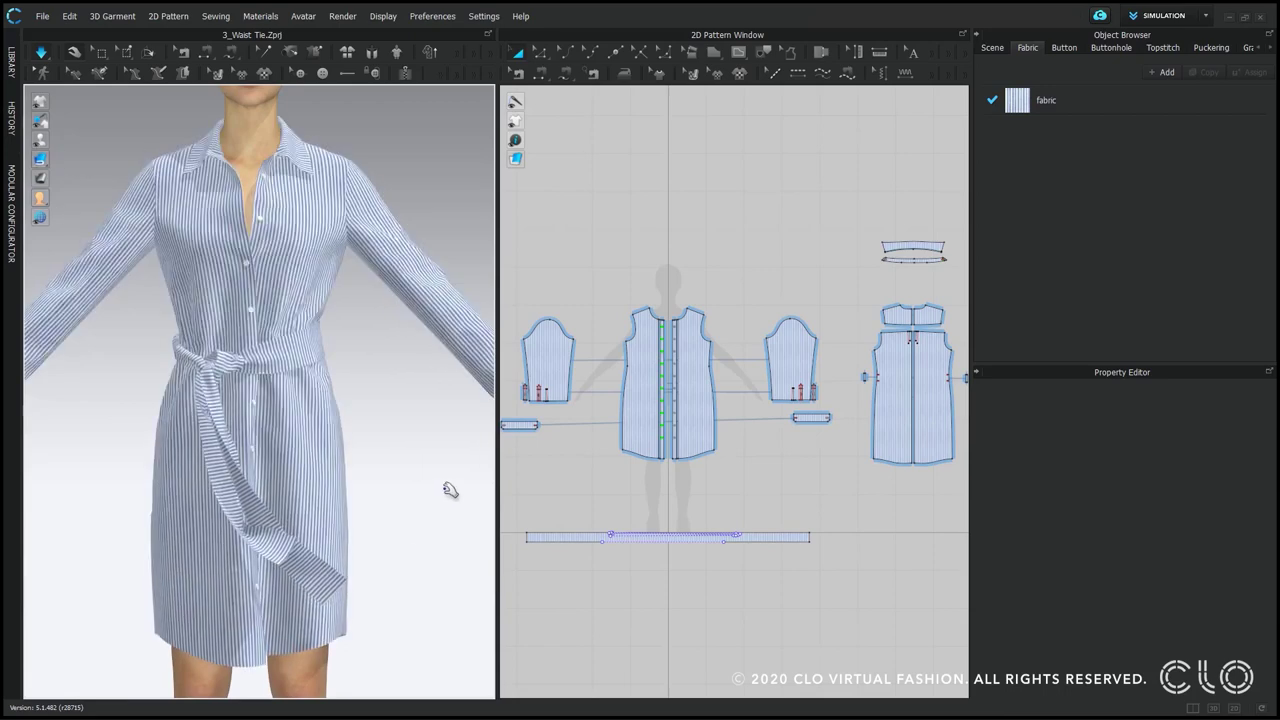
Pull the hanging ends of the waist tie into place down the front of the dress and stop the simulation
left_click(258, 556)
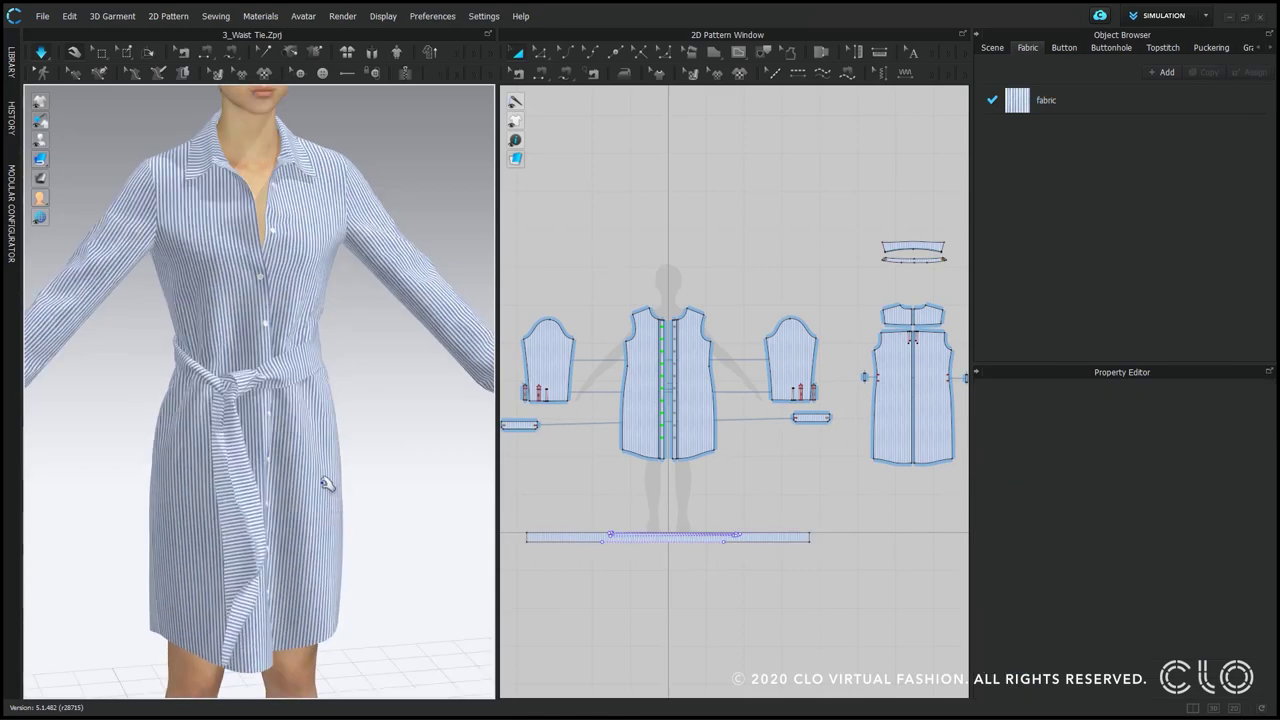
left_click(277, 380)
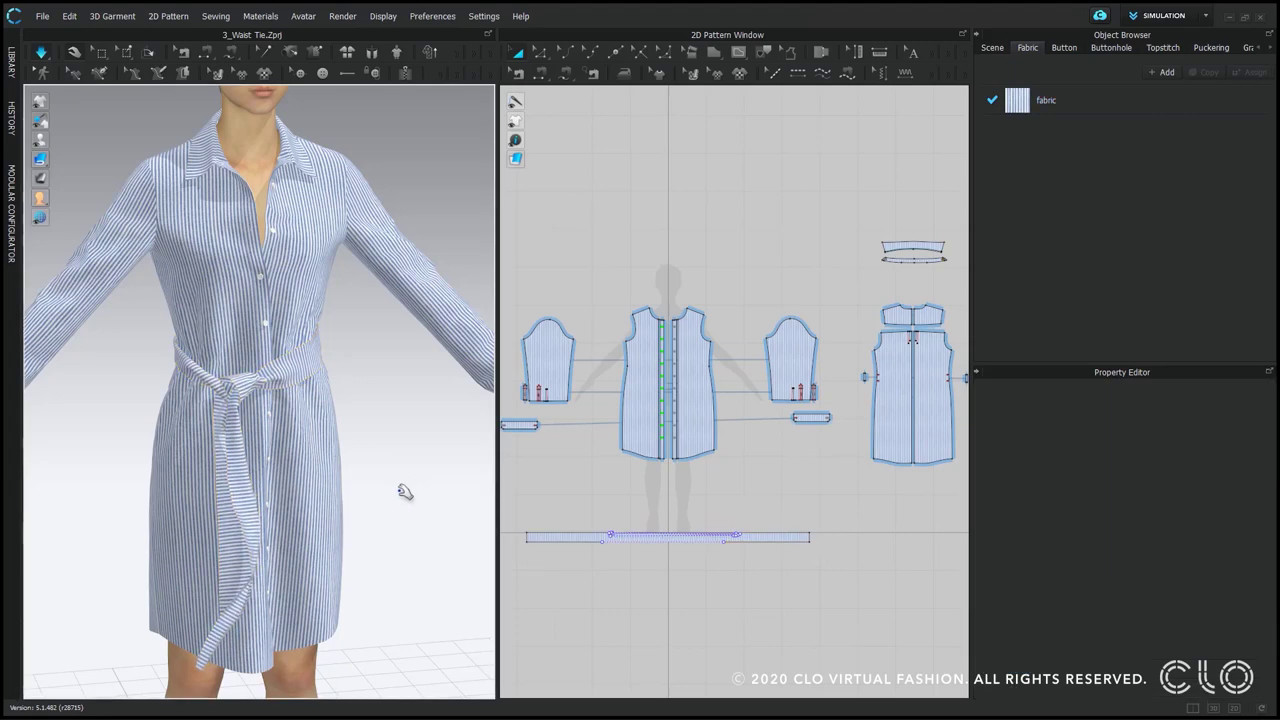
key("2")
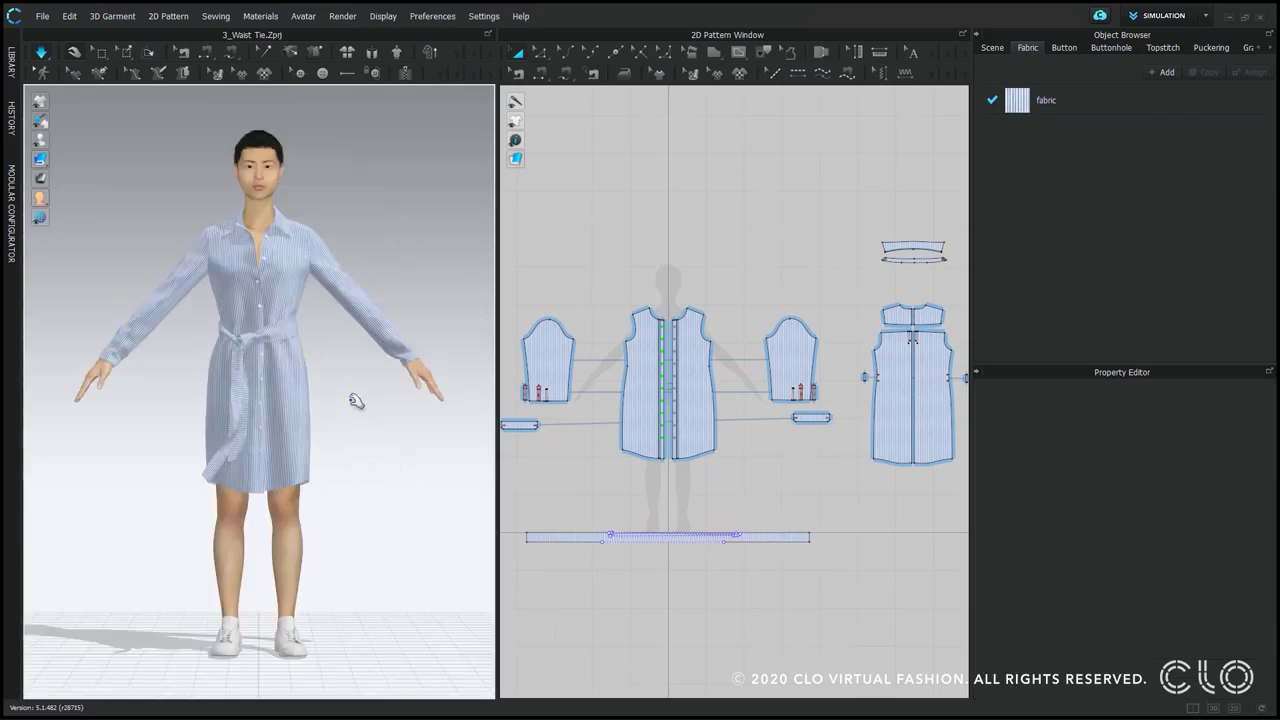
key("space")
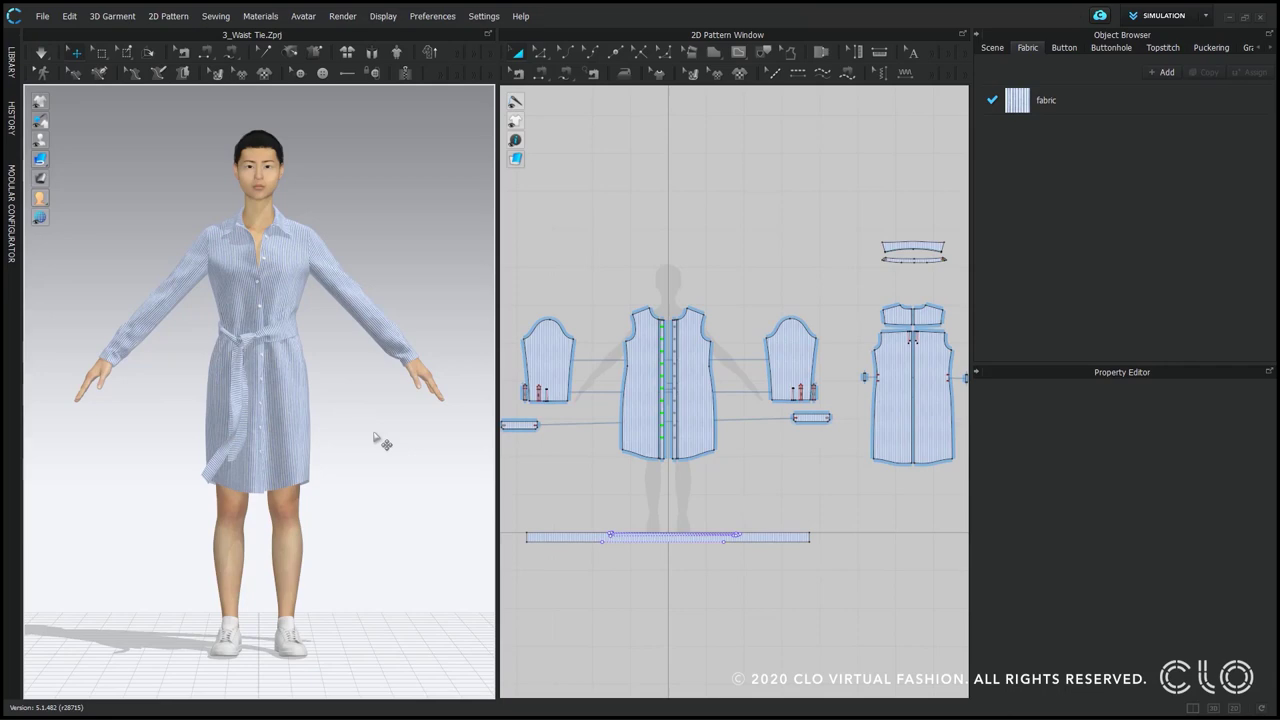